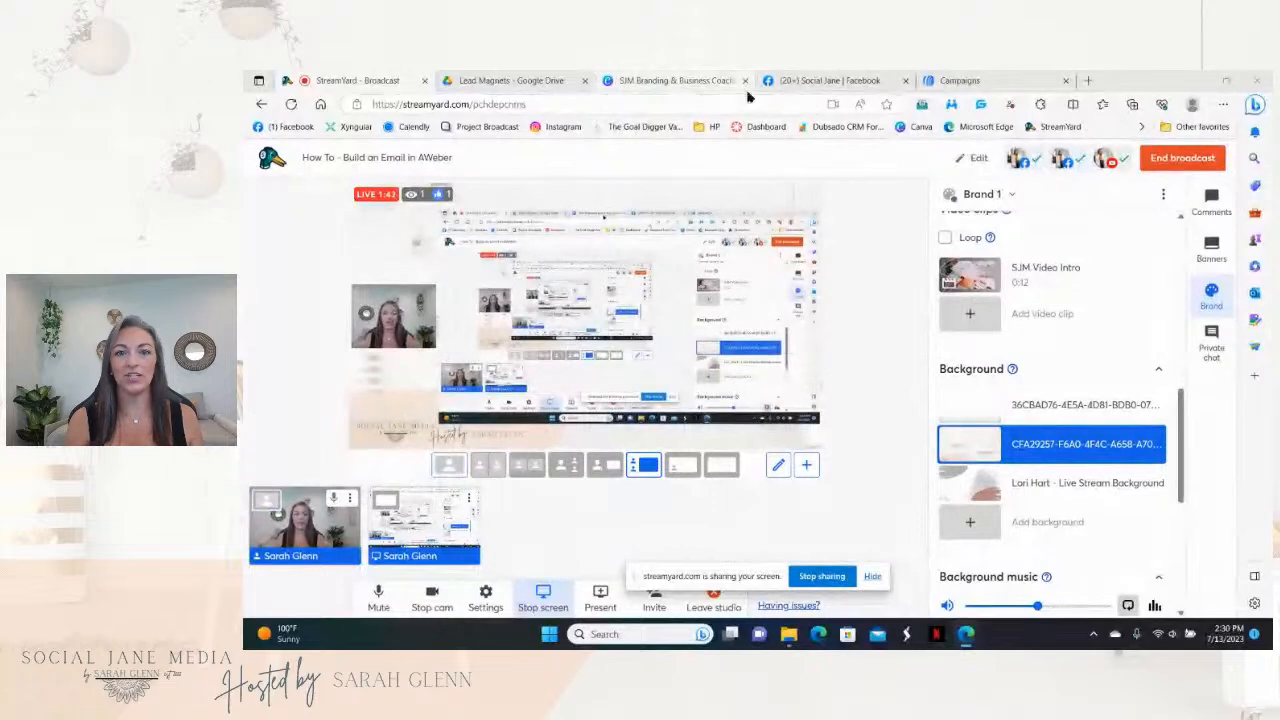
Step: Open the Messages › Drafts list in the AWeber account
click(964, 81)
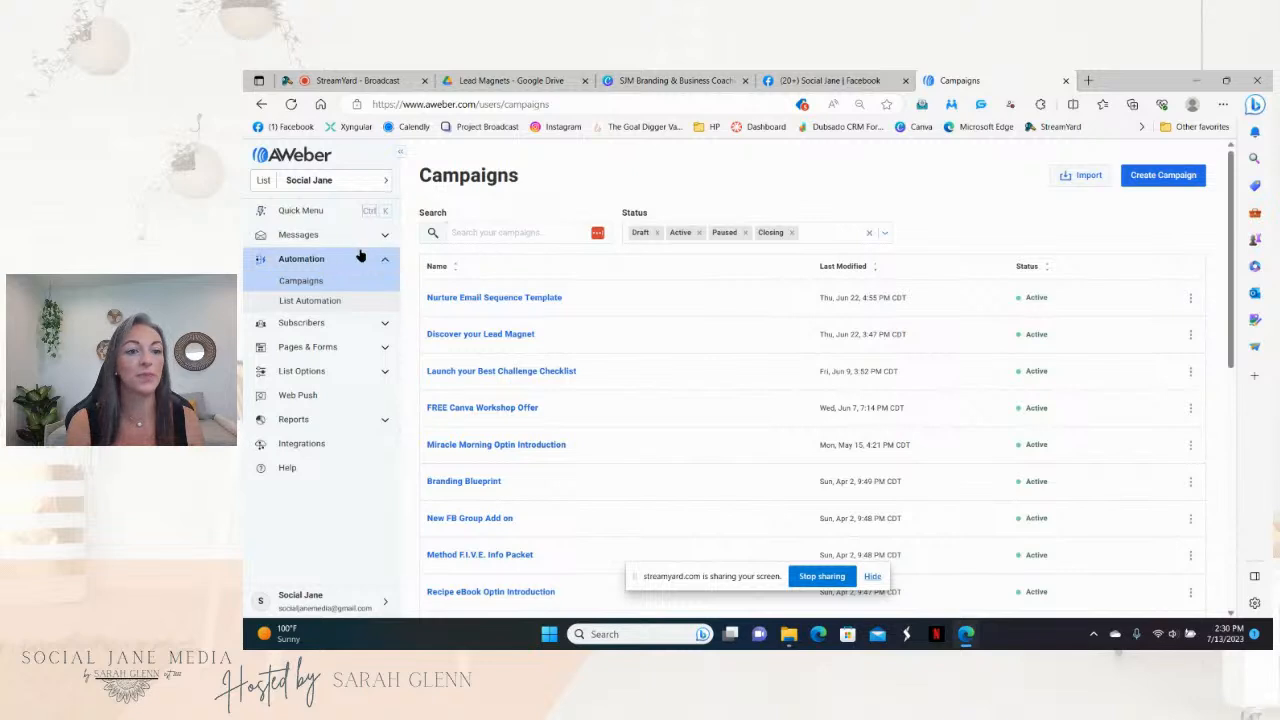
click(386, 238)
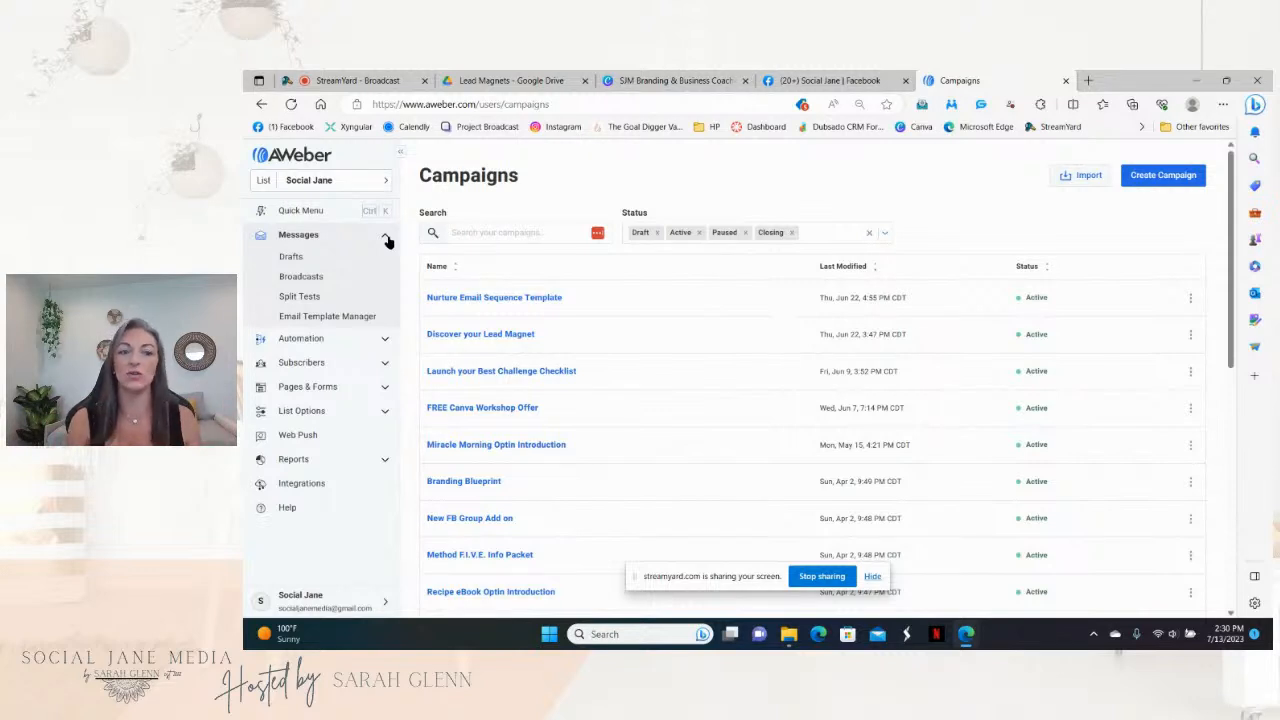
click(292, 258)
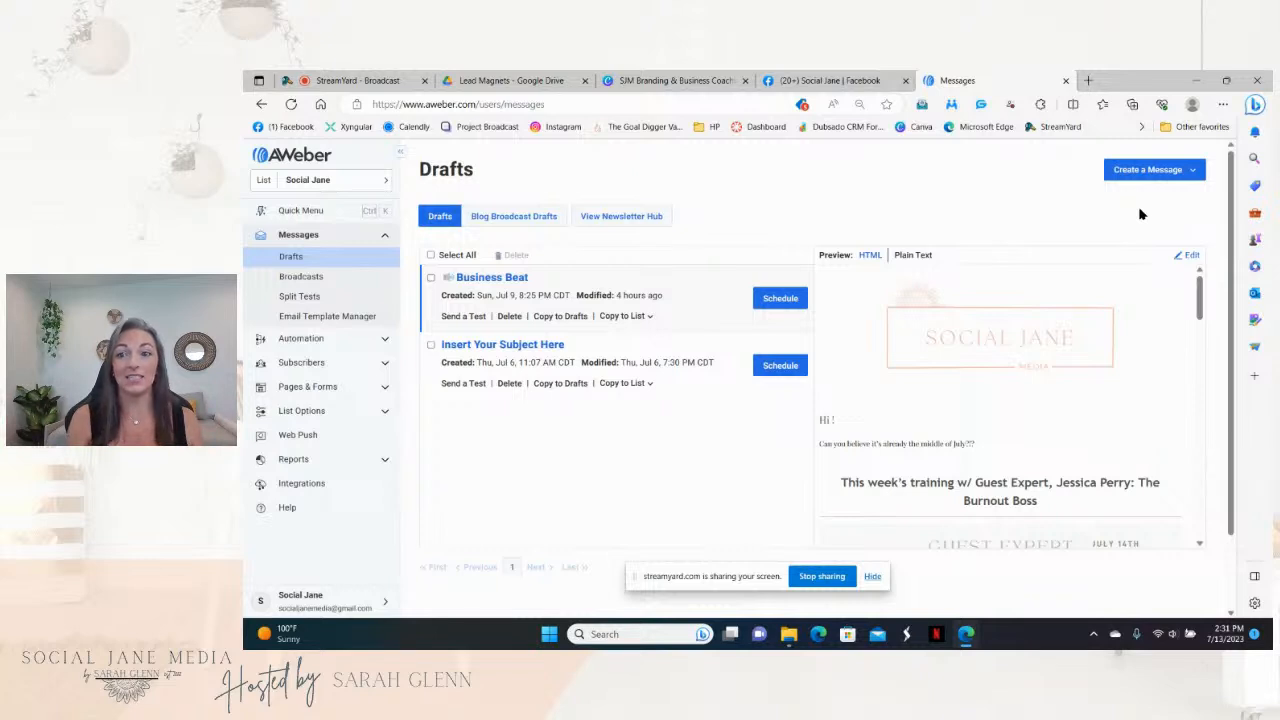
Step: Create a new message with the Drag & Drop Email Builder
click(1125, 178)
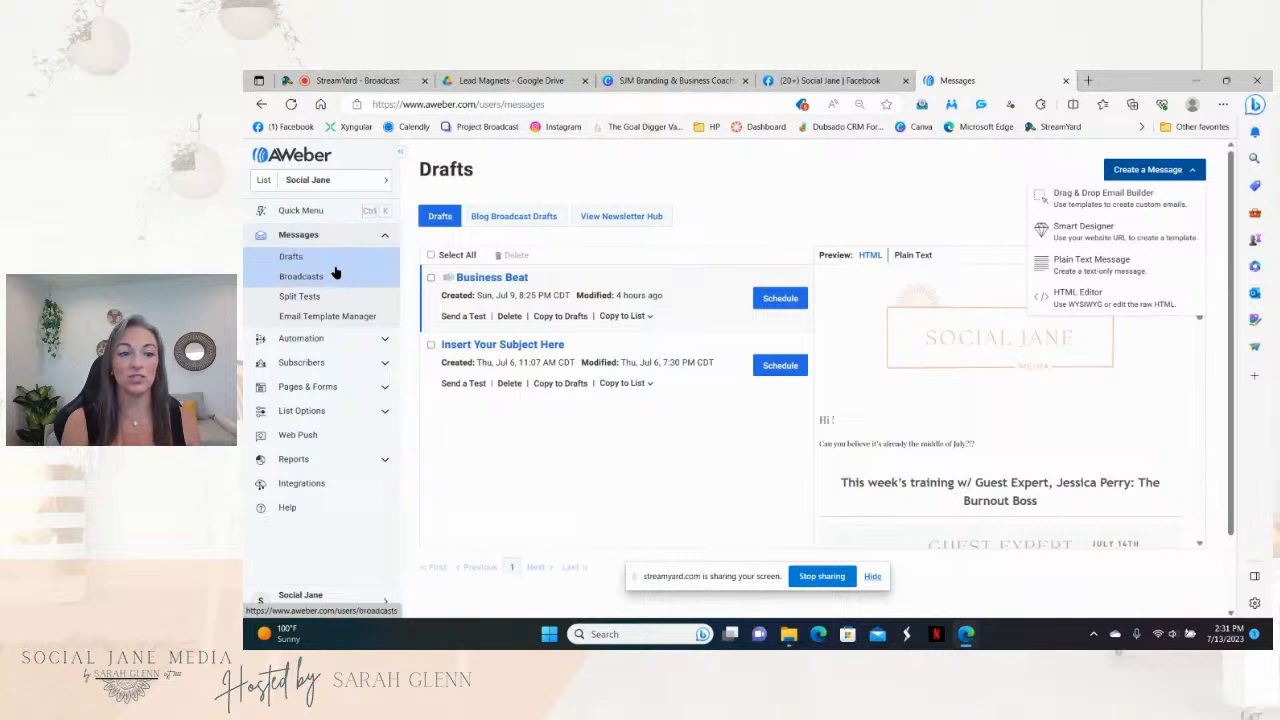
click(1136, 209)
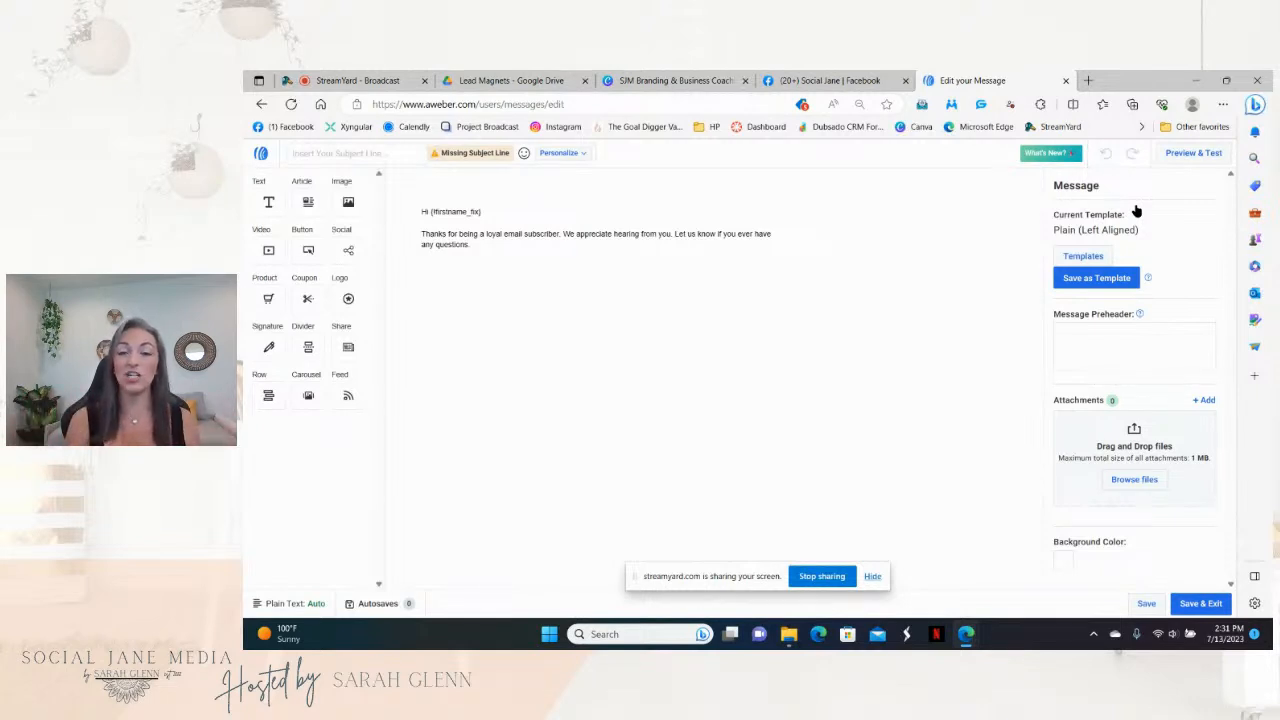
Step: Open Templates and look through the account's saved My Templates
click(1095, 260)
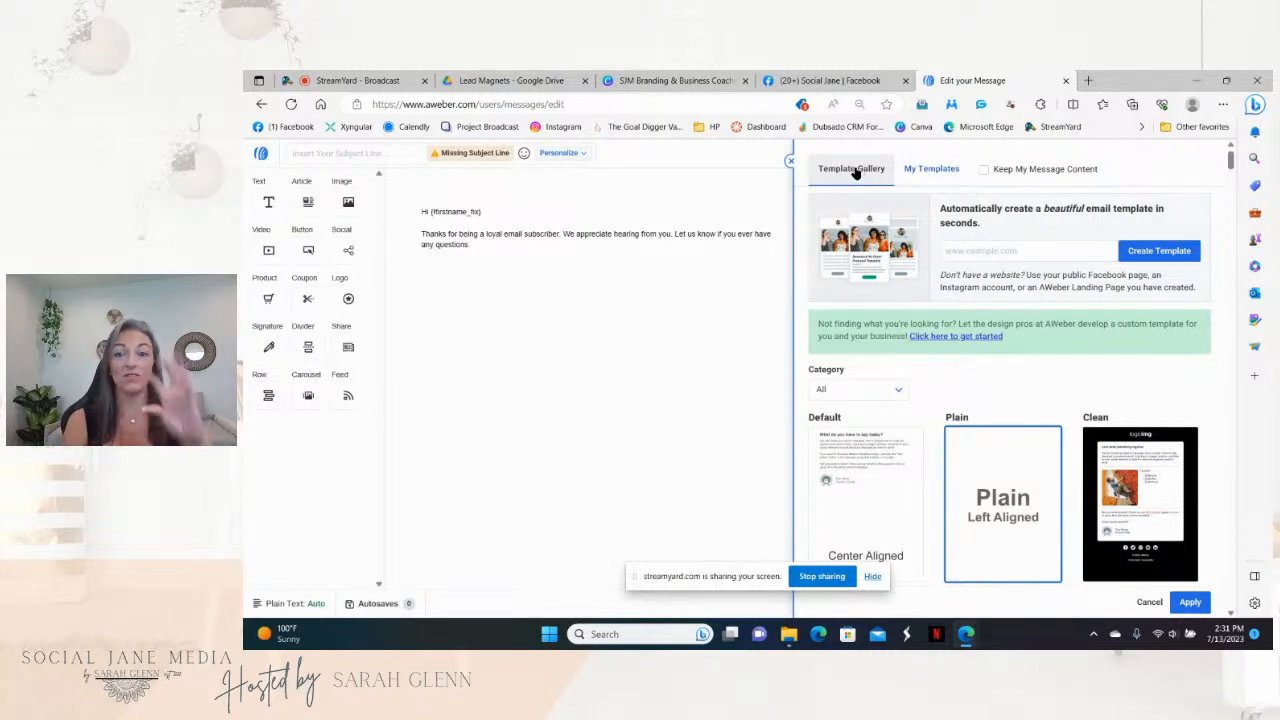
click(928, 172)
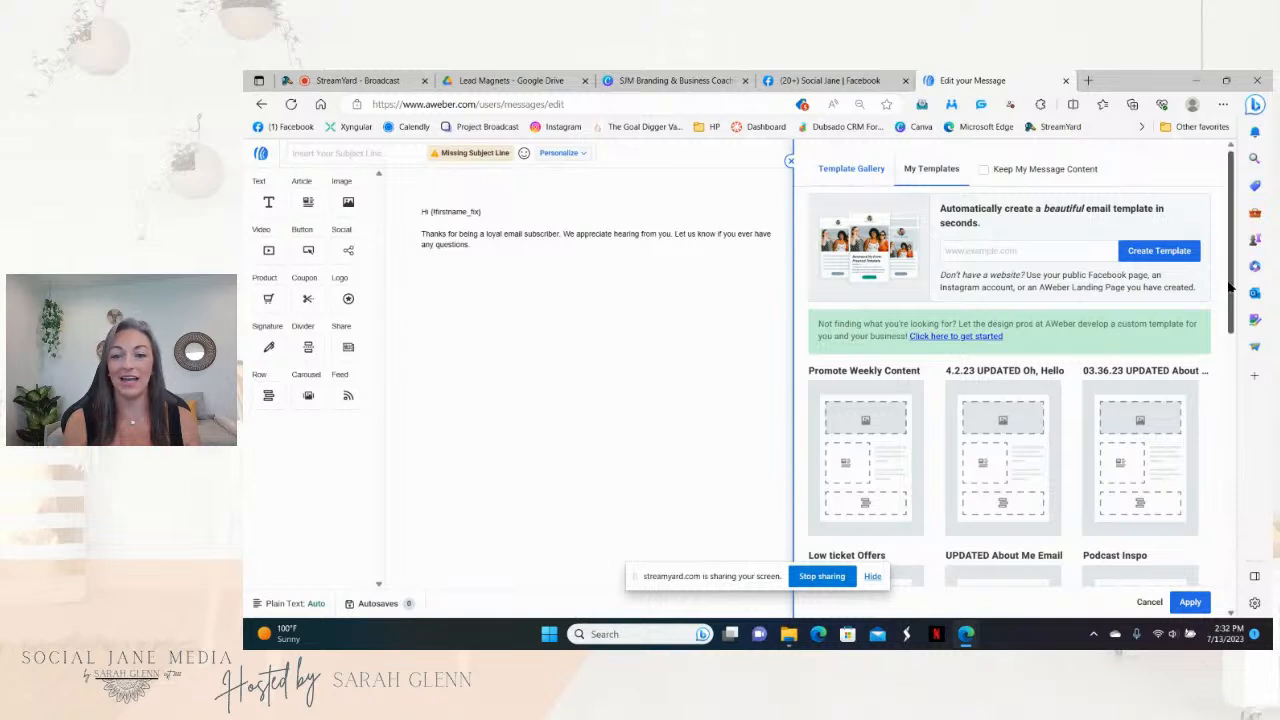
drag(1233, 288, 1234, 327)
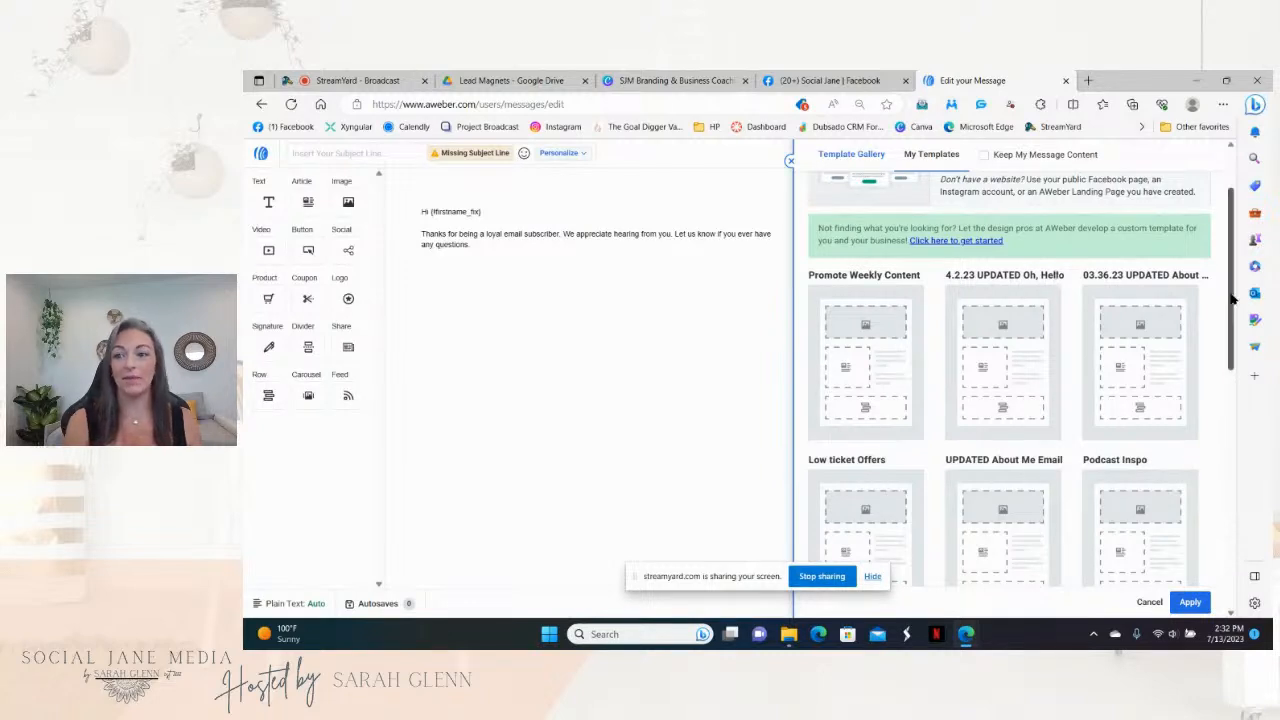
drag(1232, 308, 1237, 344)
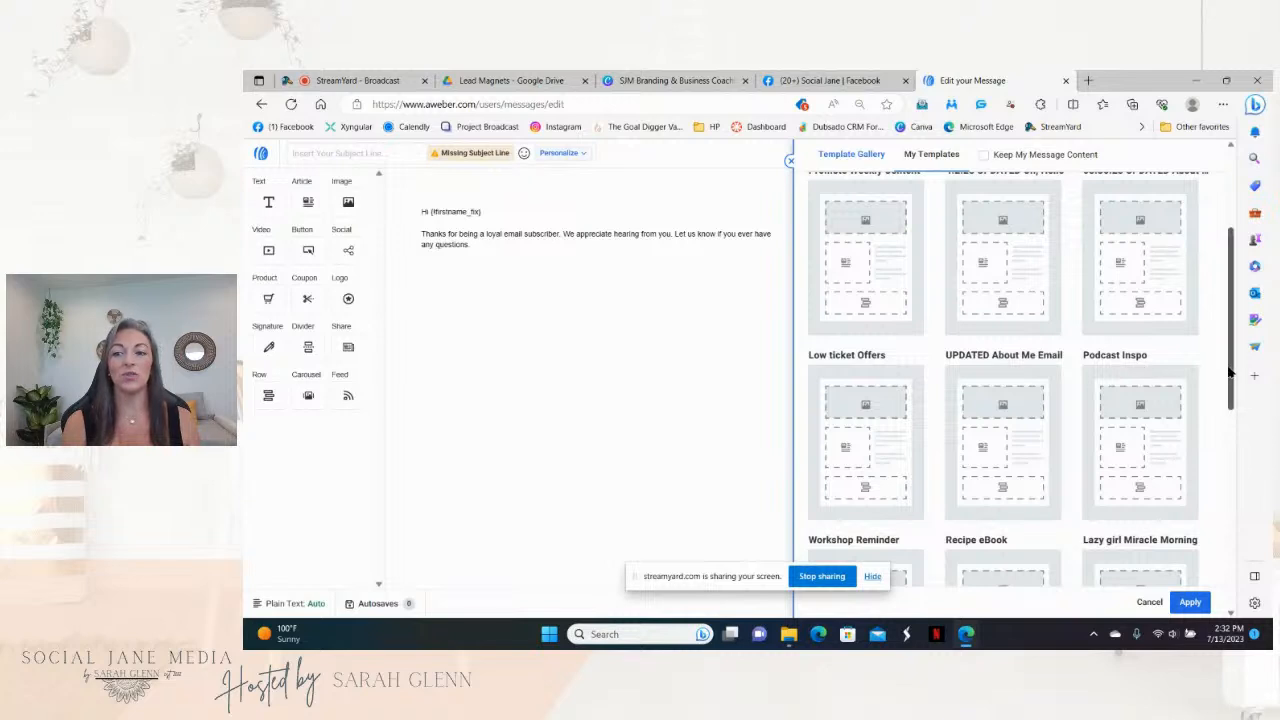
drag(1231, 372, 1237, 270)
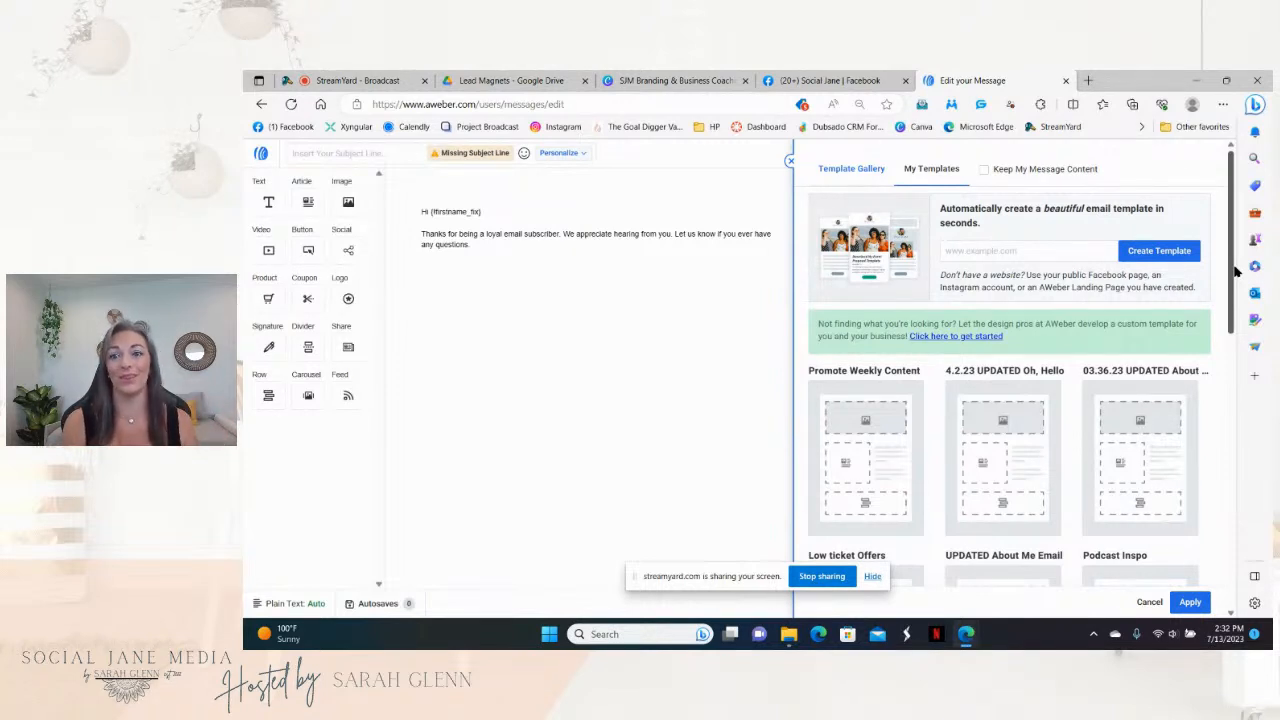
Step: Return to the Template Gallery and preview the Wane template on the message
click(852, 168)
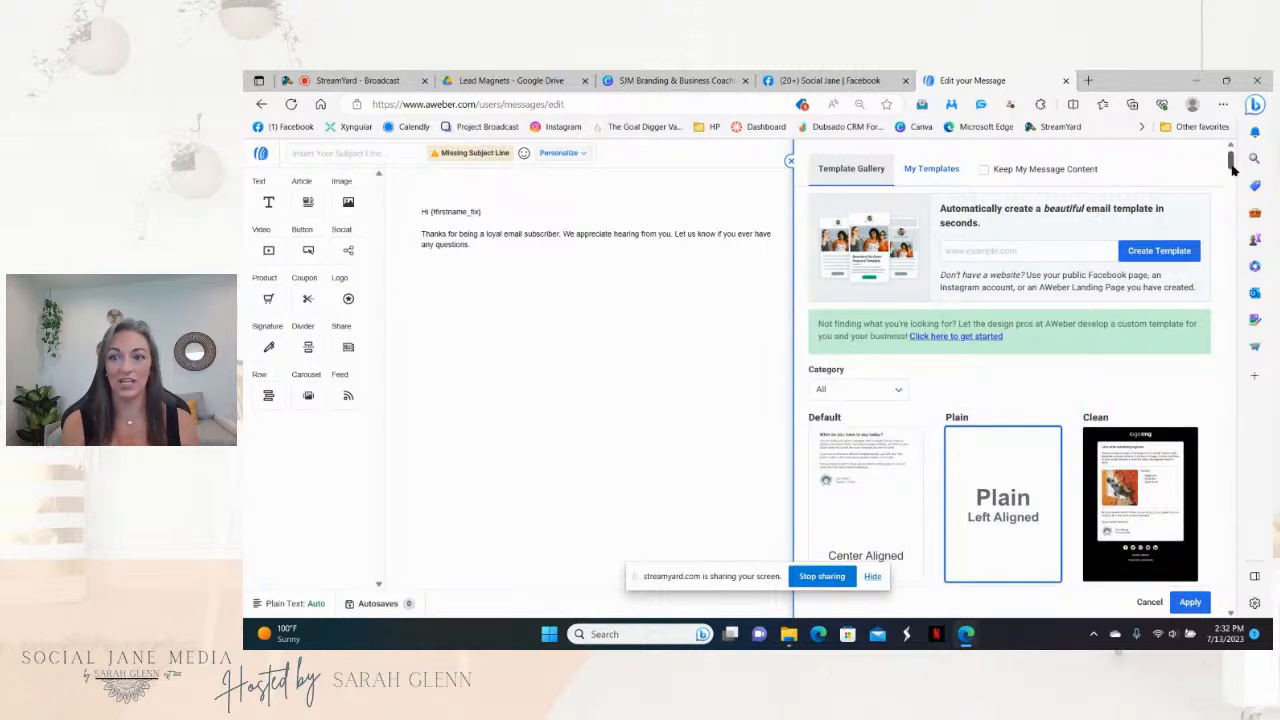
drag(1232, 170, 1233, 184)
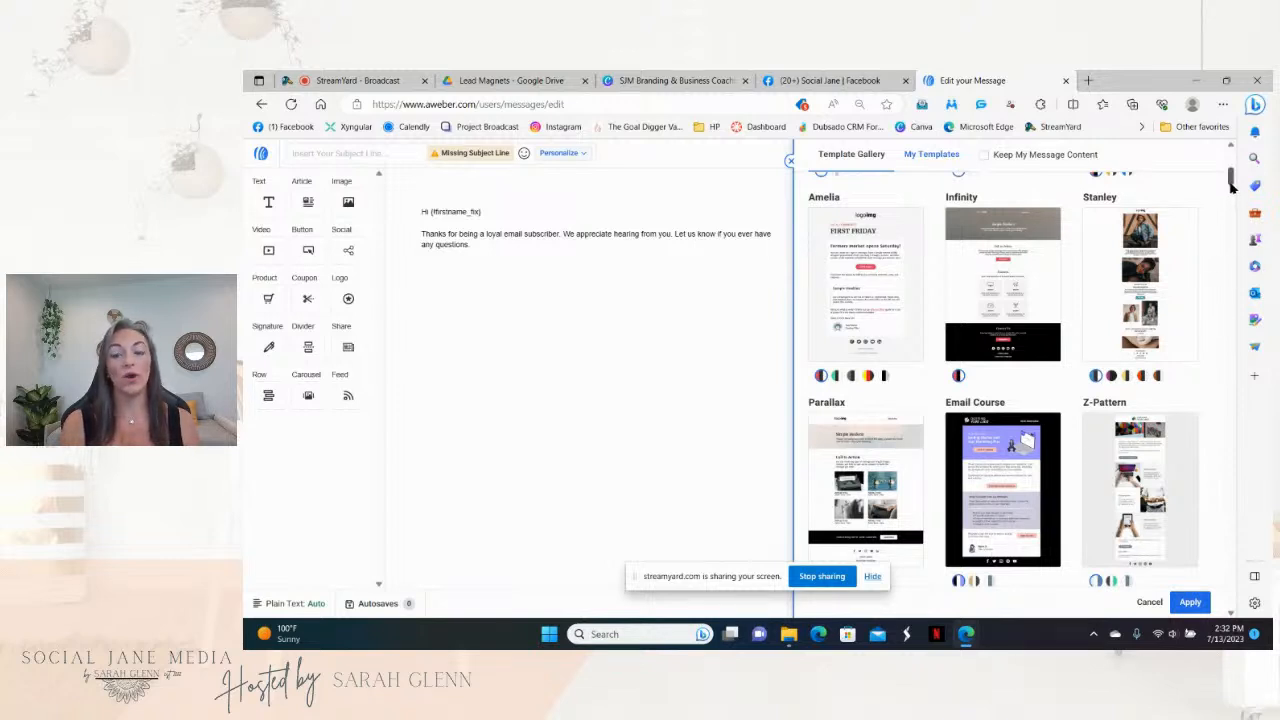
drag(1232, 187, 1241, 226)
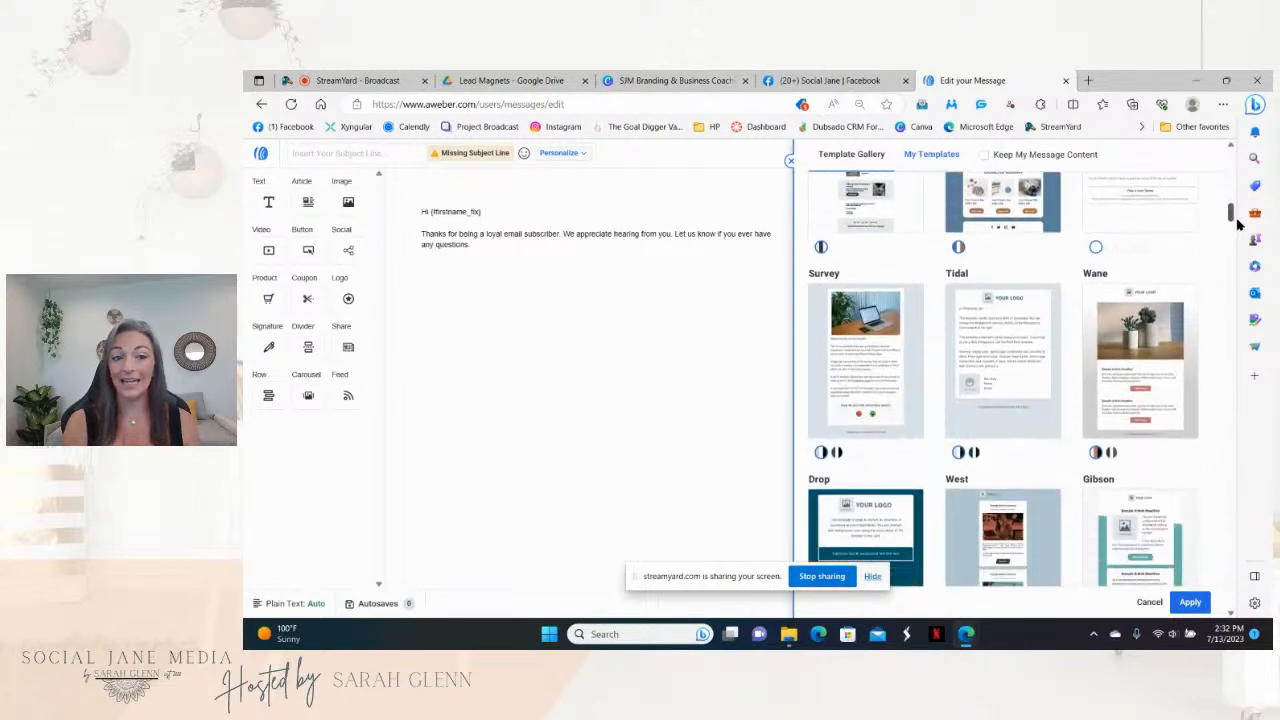
click(1133, 330)
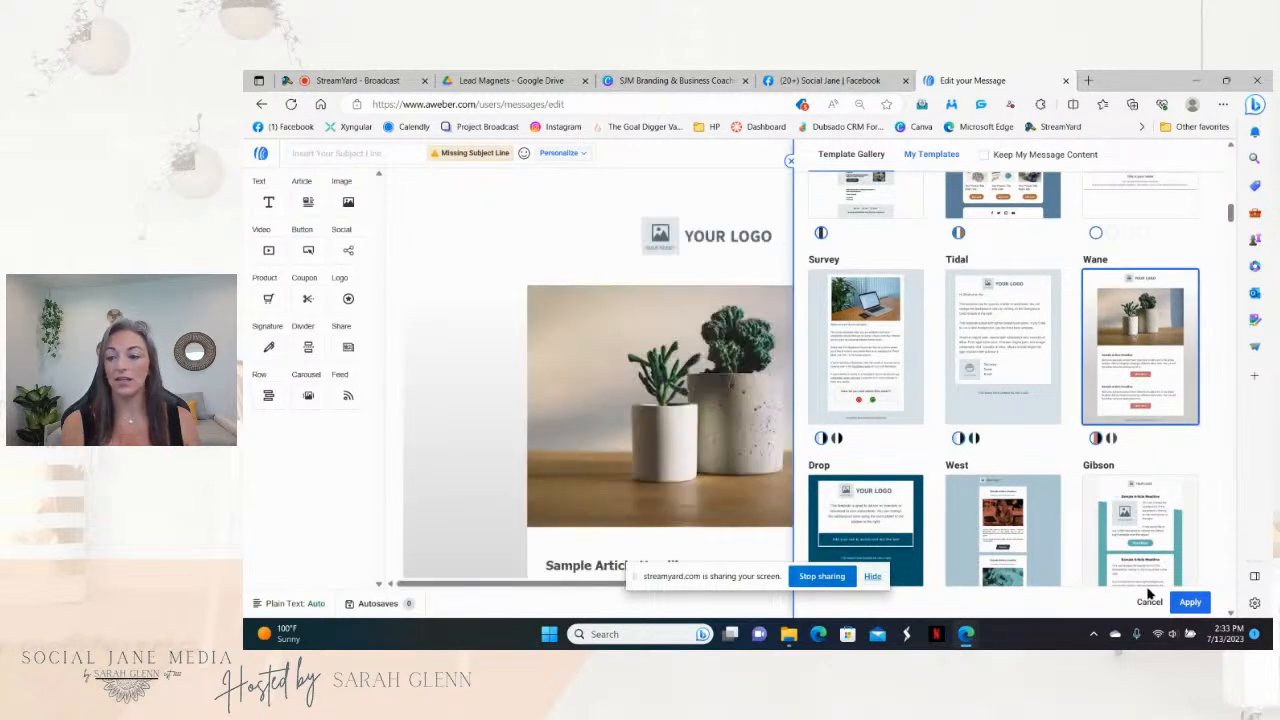
Step: Apply the Wane template to the message
click(1190, 602)
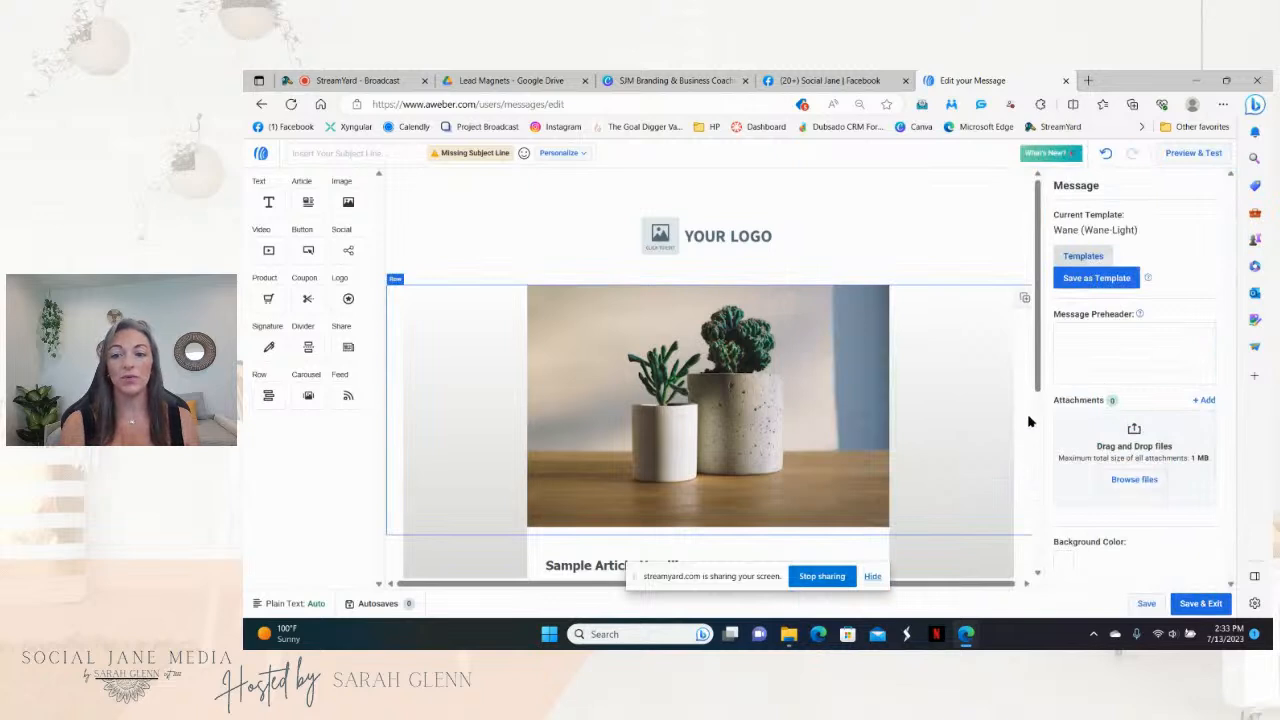
drag(1040, 291, 1040, 248)
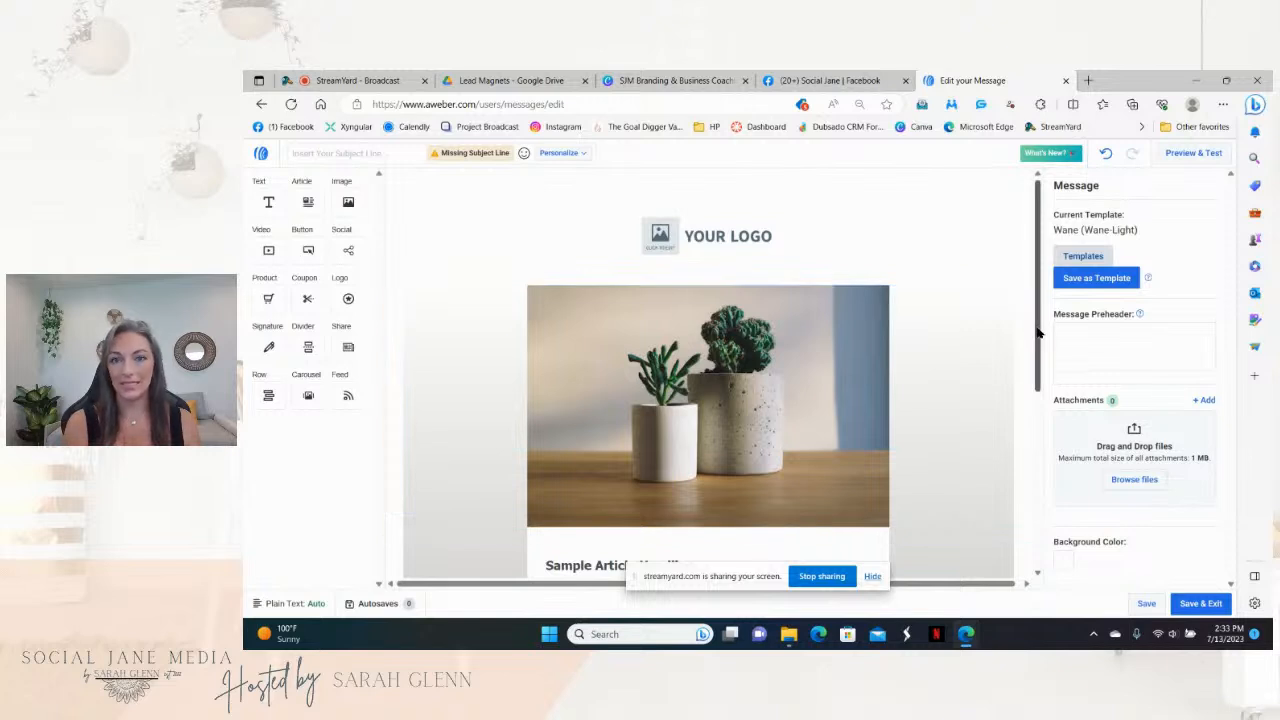
drag(1037, 333, 1037, 482)
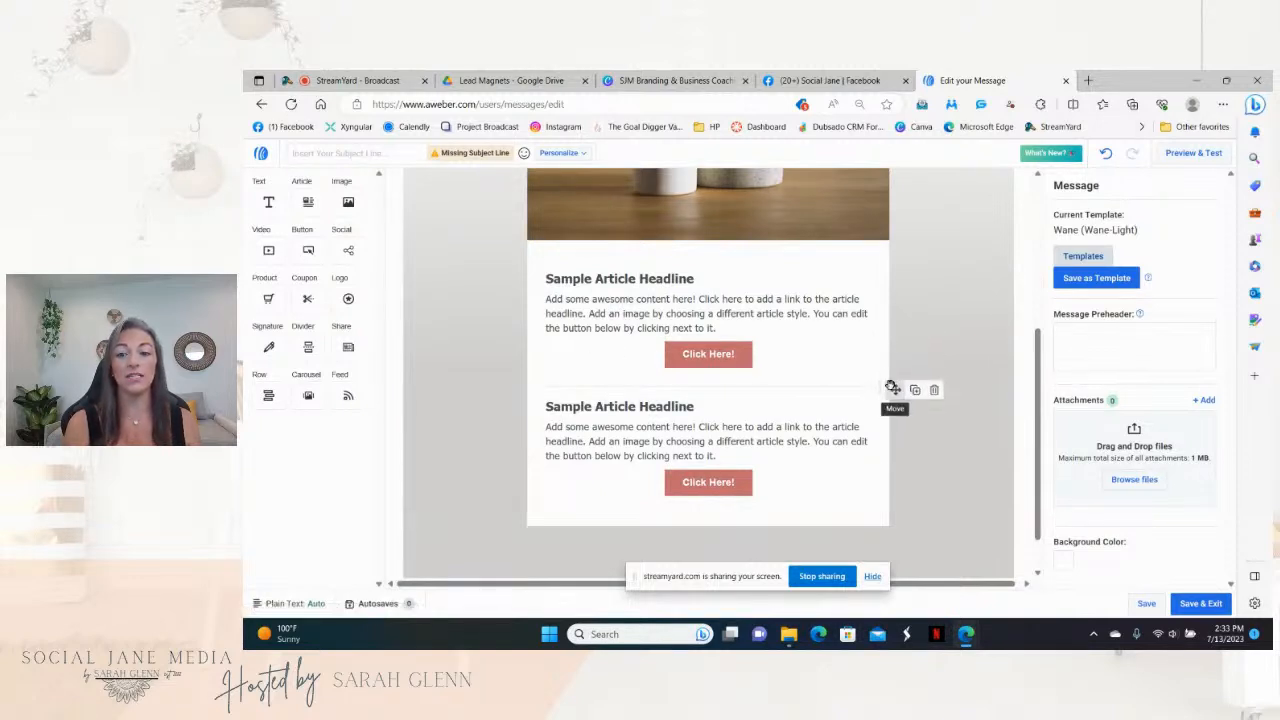
drag(1037, 410, 1037, 262)
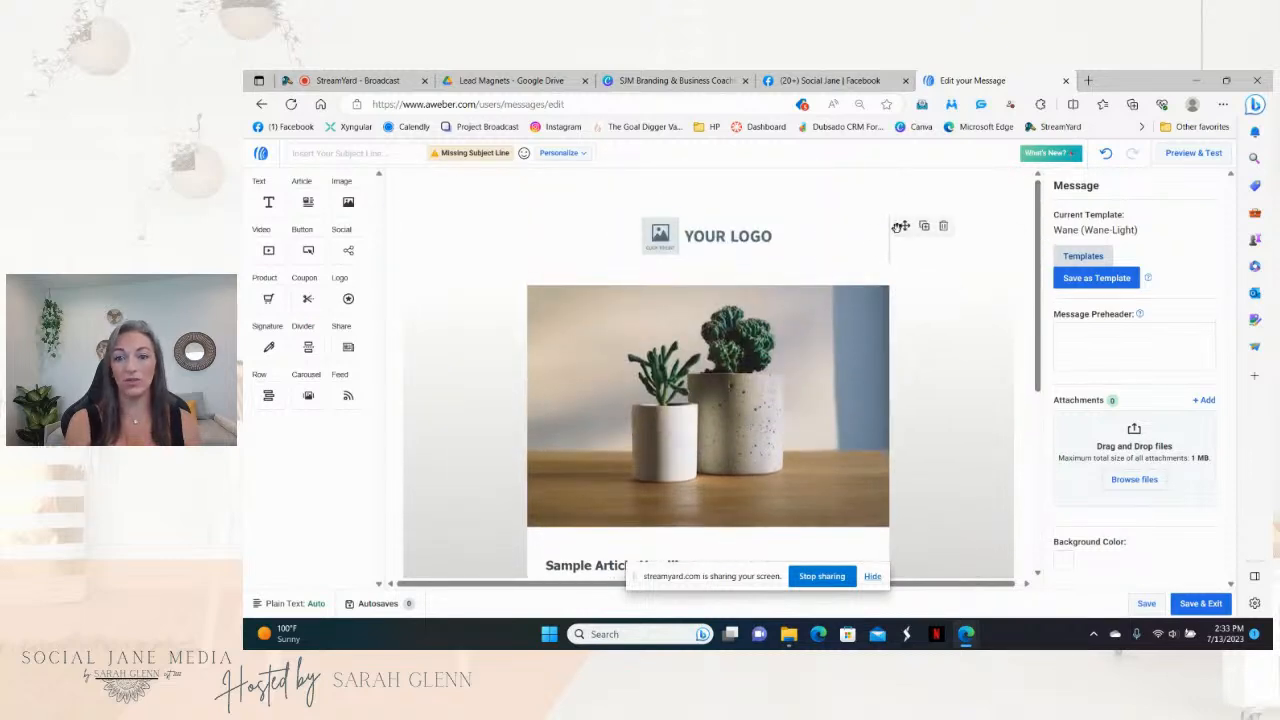
Step: Delete the YOUR LOGO placeholder and drop an empty Image block in its place
drag(905, 303, 805, 218)
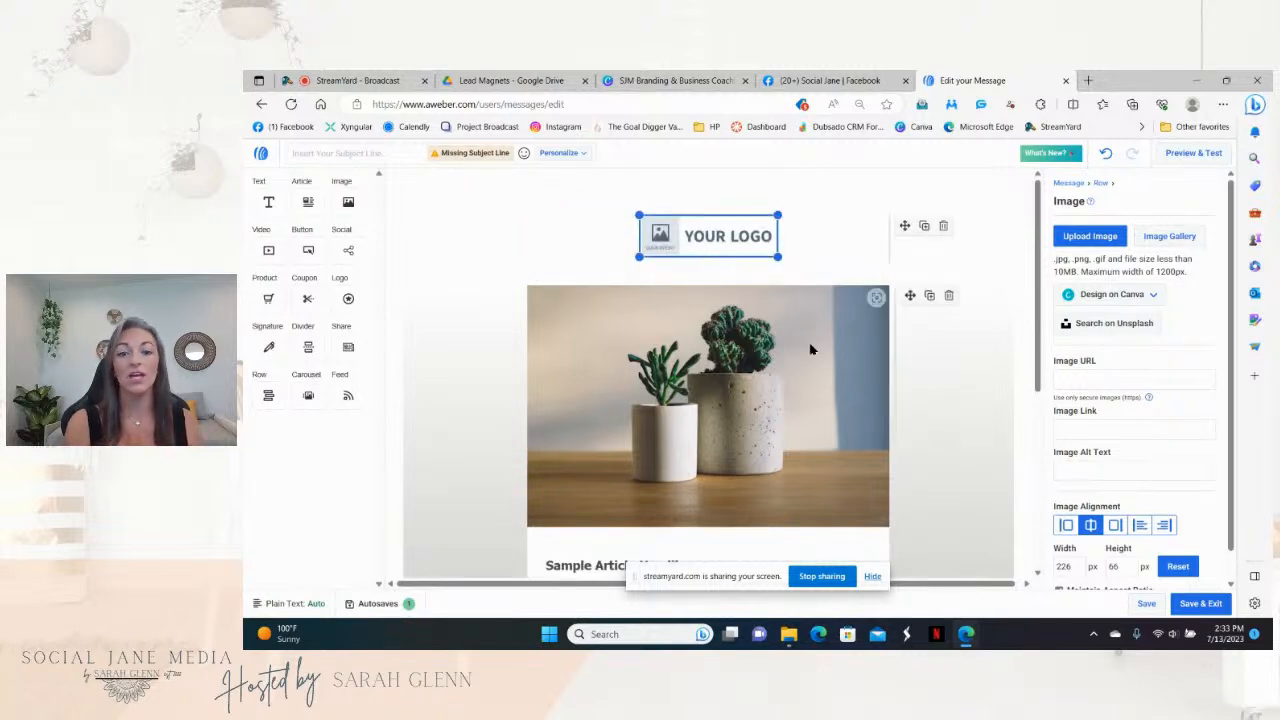
click(943, 228)
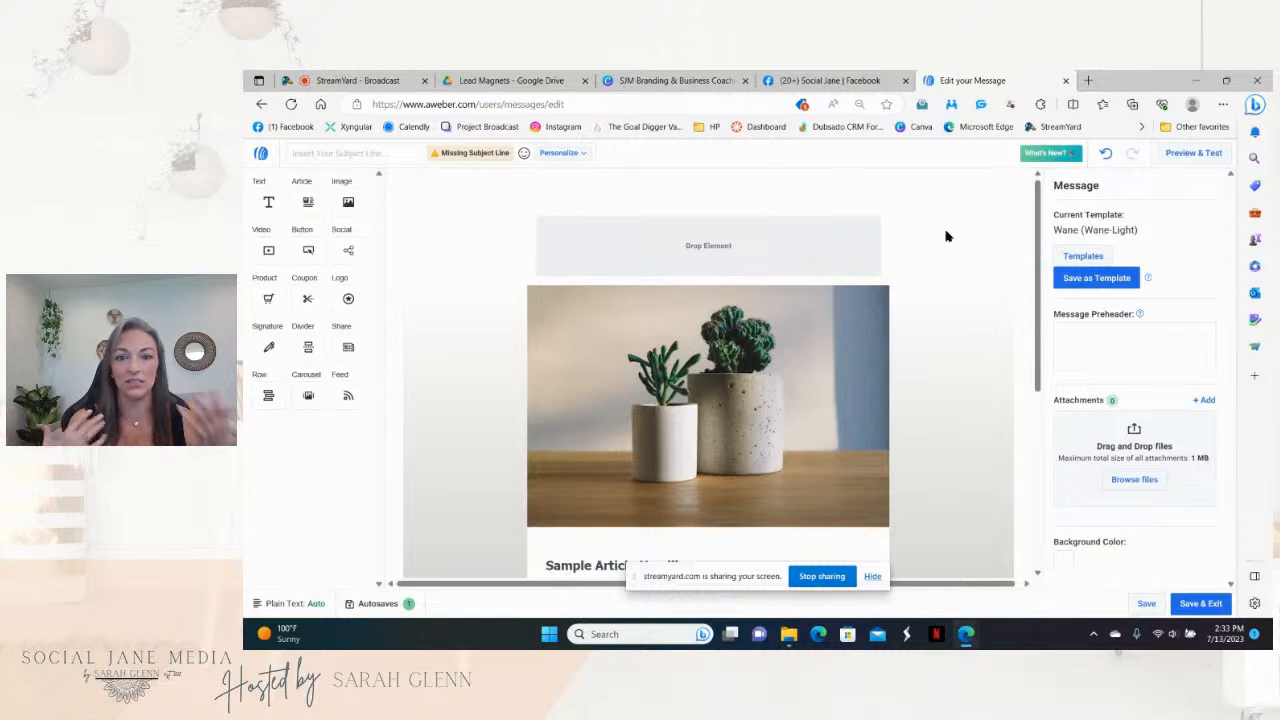
click(1105, 155)
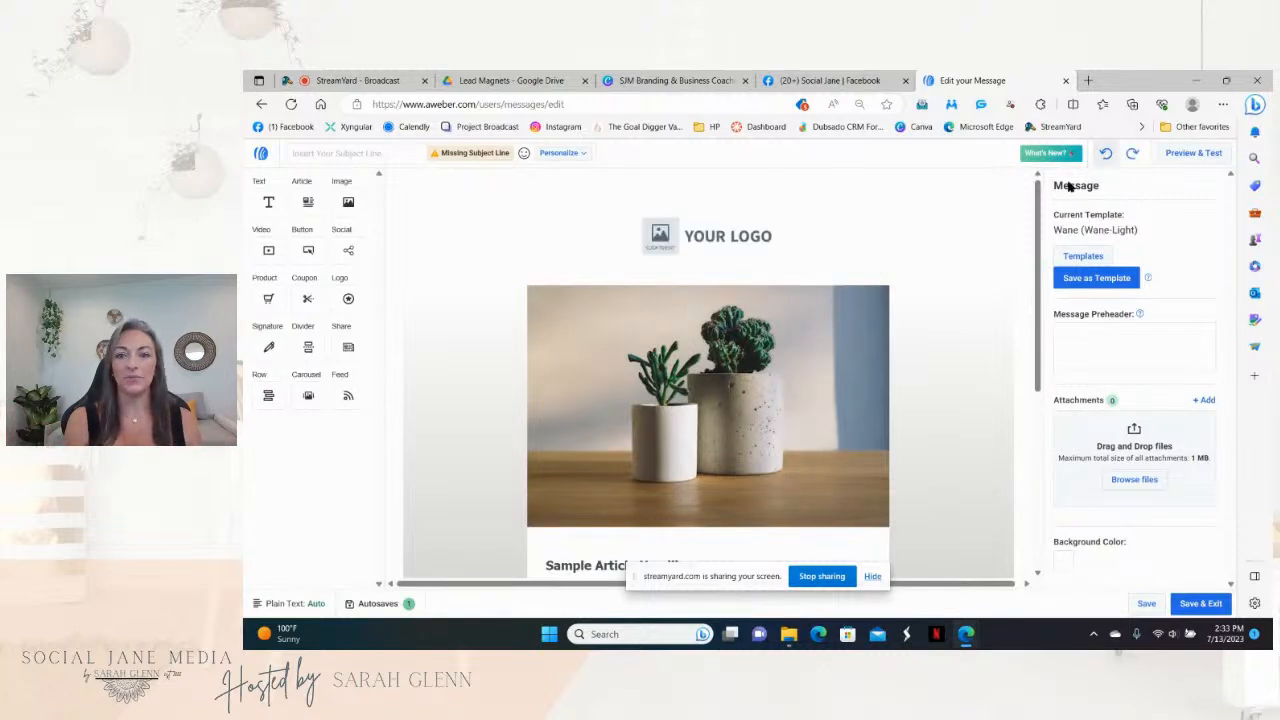
click(943, 230)
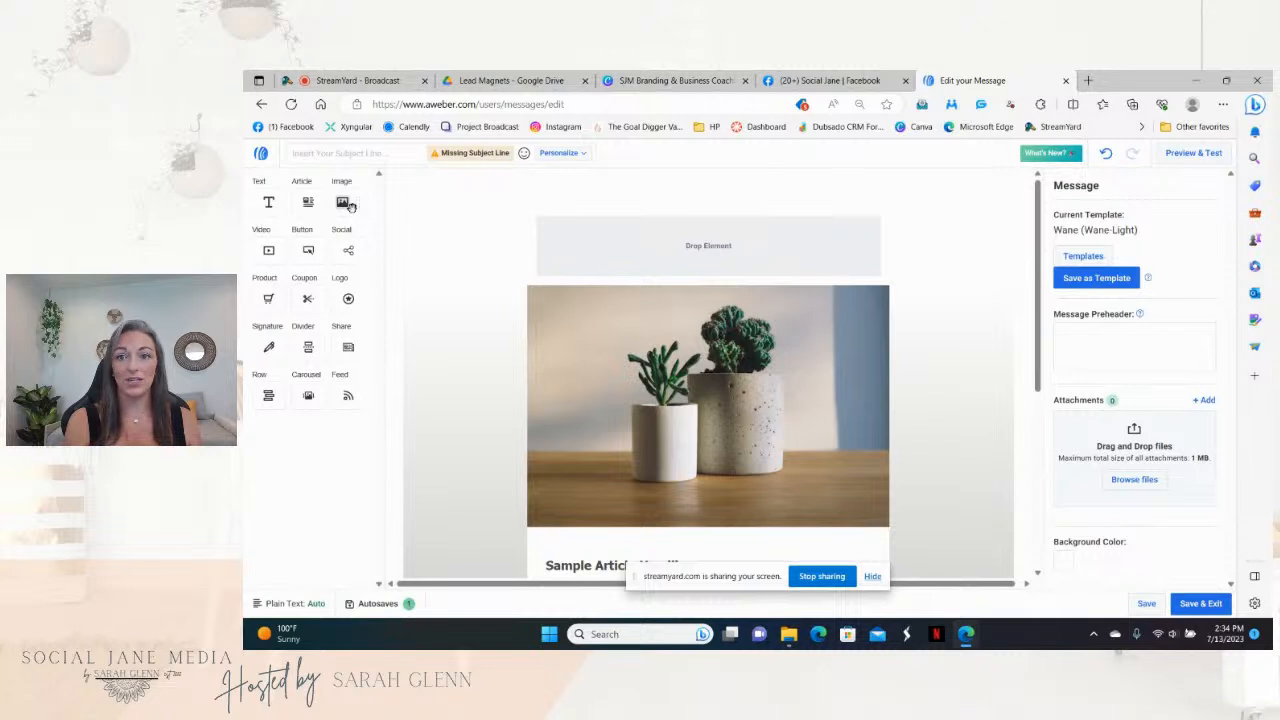
drag(350, 205, 631, 240)
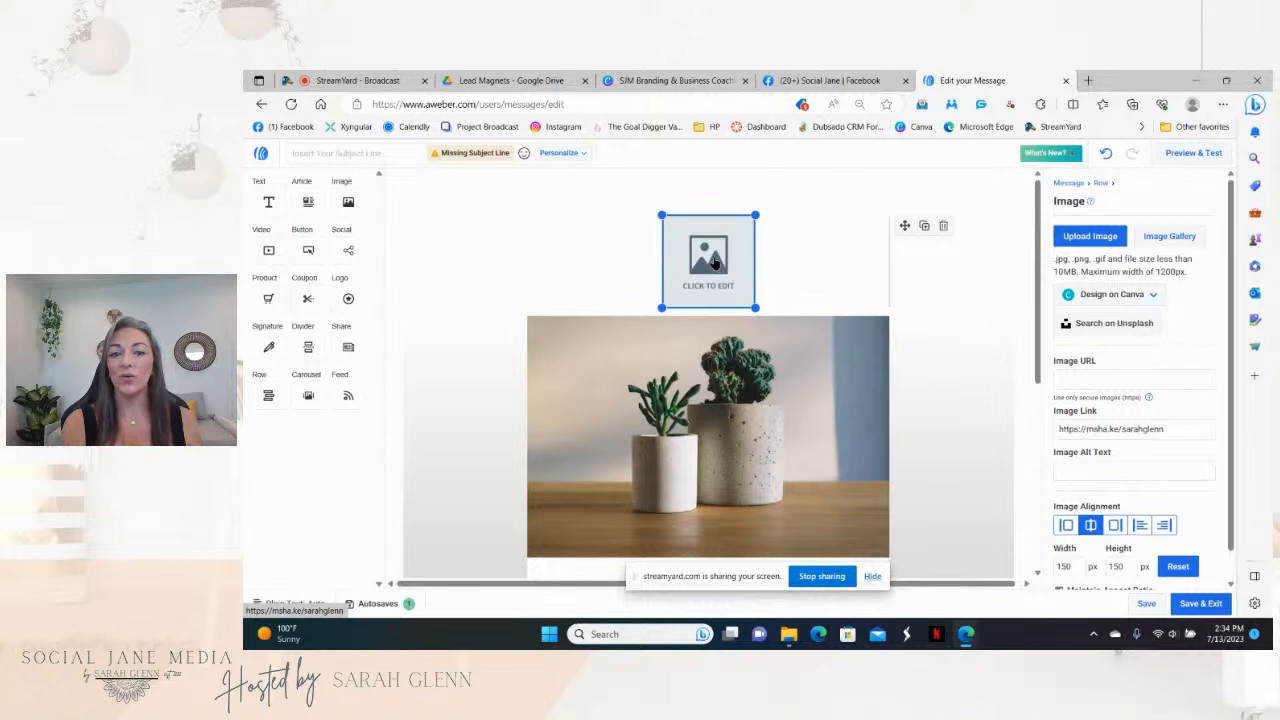
Step: Browse to the Branding Strategy folder in the upload picker, cancel it, and switch to Canva
click(1095, 237)
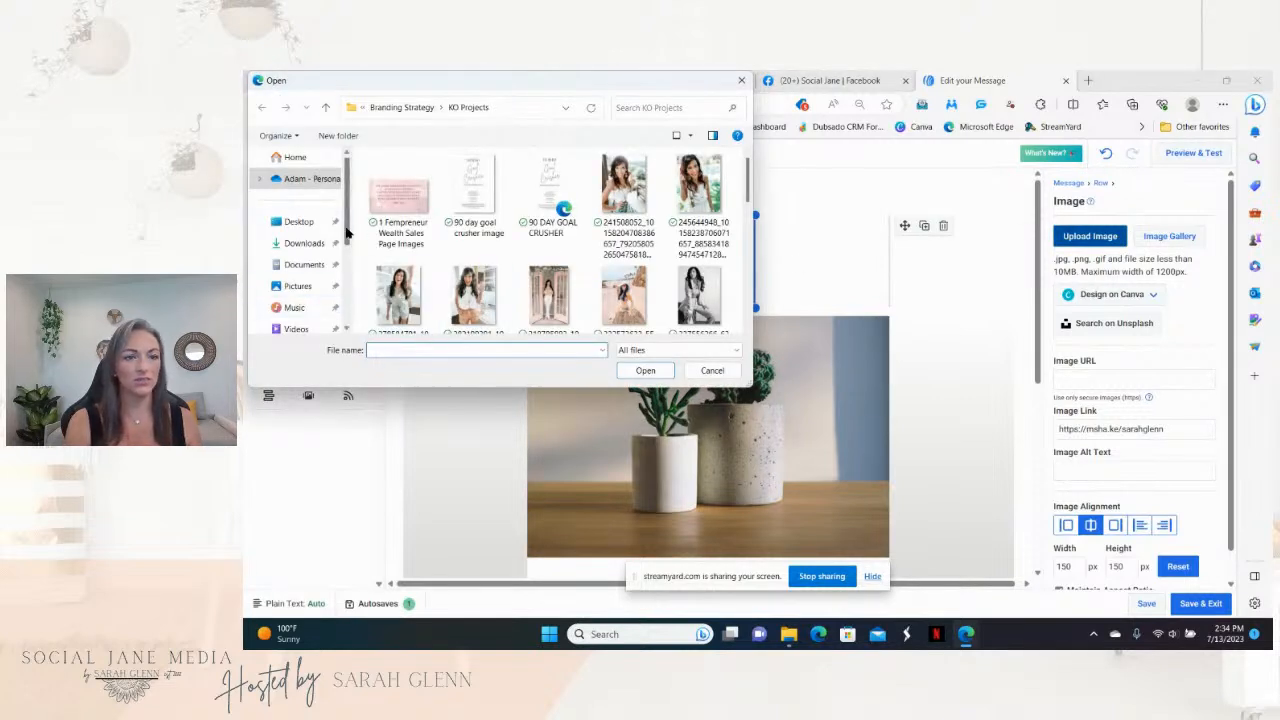
scroll(348, 236, down, 3)
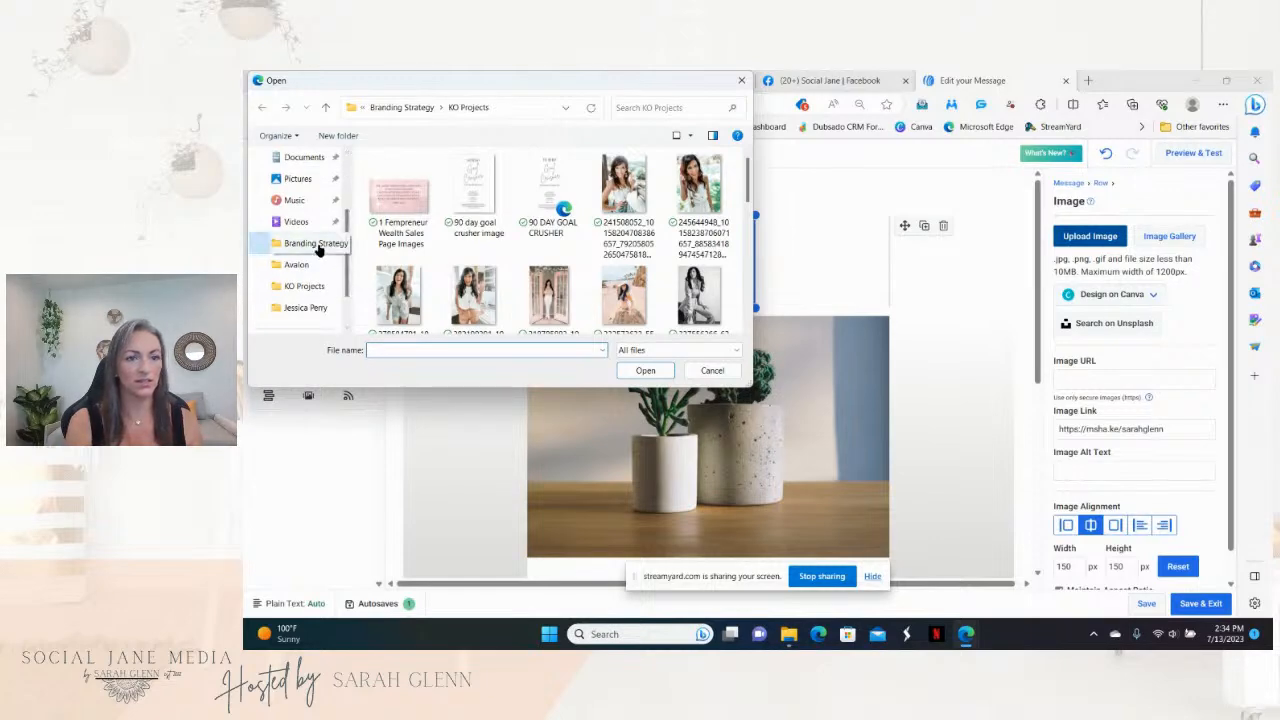
click(316, 245)
drag(747, 170, 755, 325)
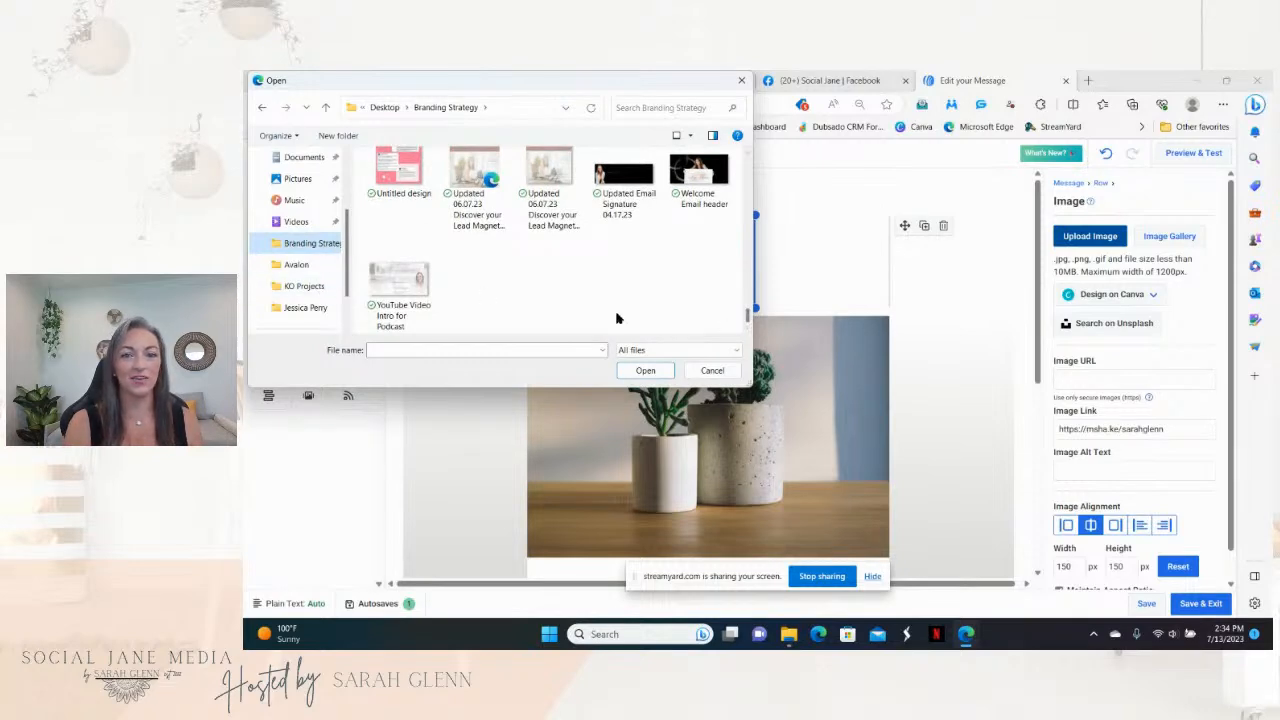
drag(746, 318, 752, 140)
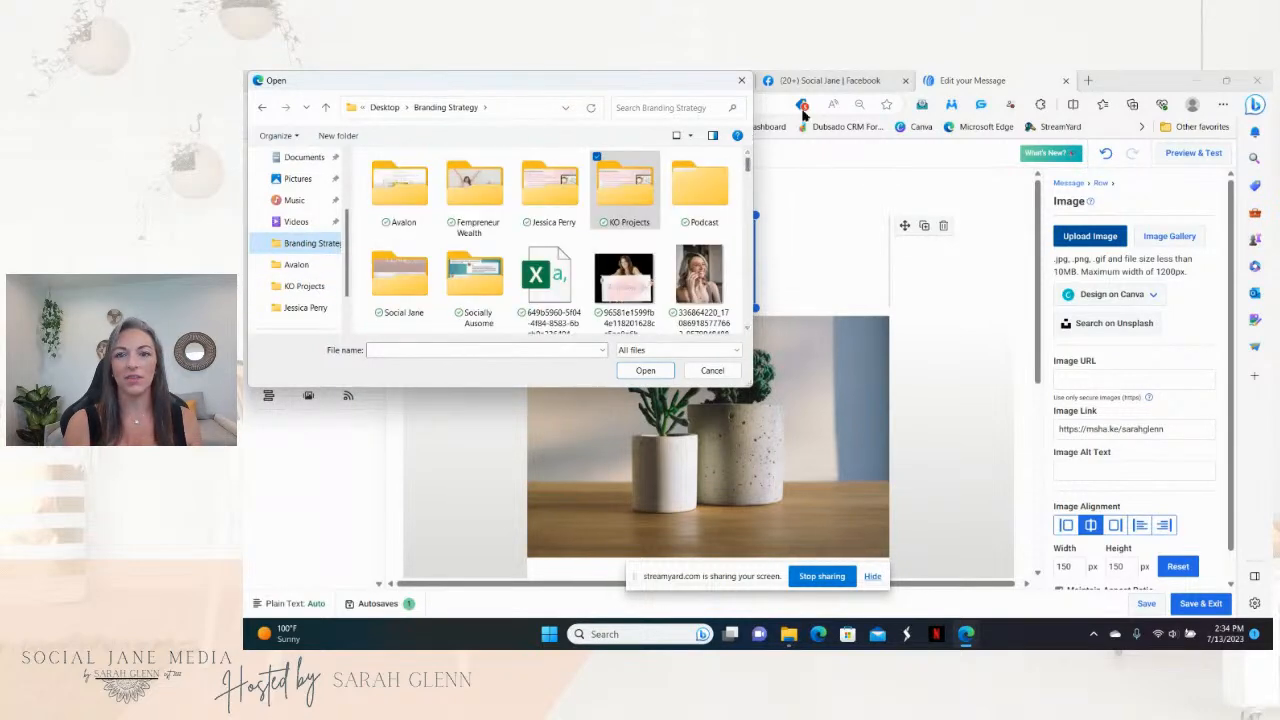
click(741, 80)
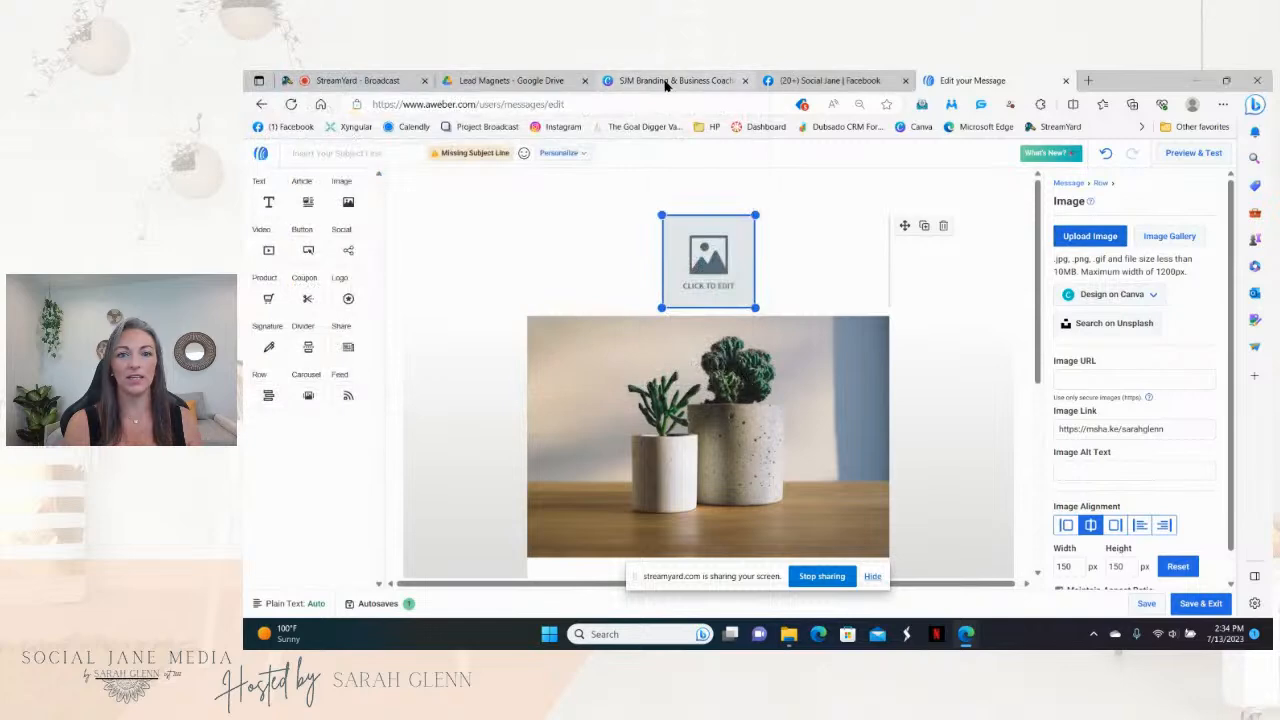
click(666, 81)
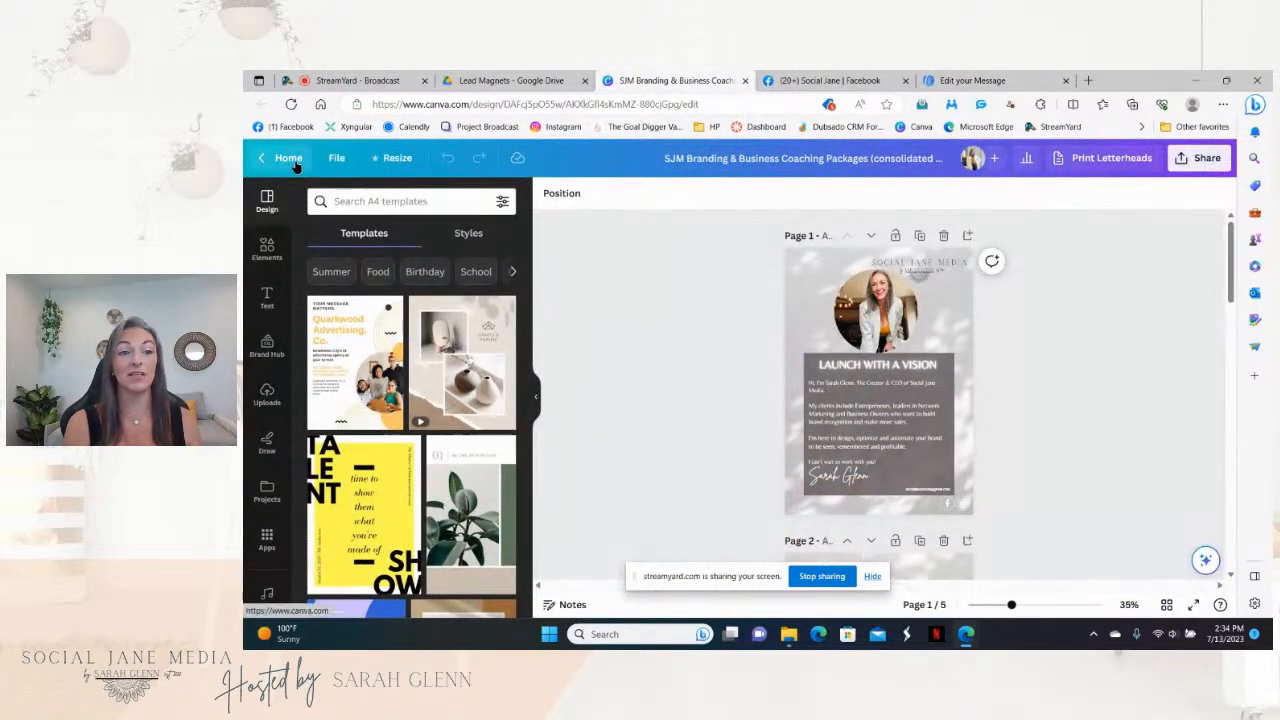
Step: Open the 'Logo idea' design from the Logos folder under Canva Projects
click(289, 160)
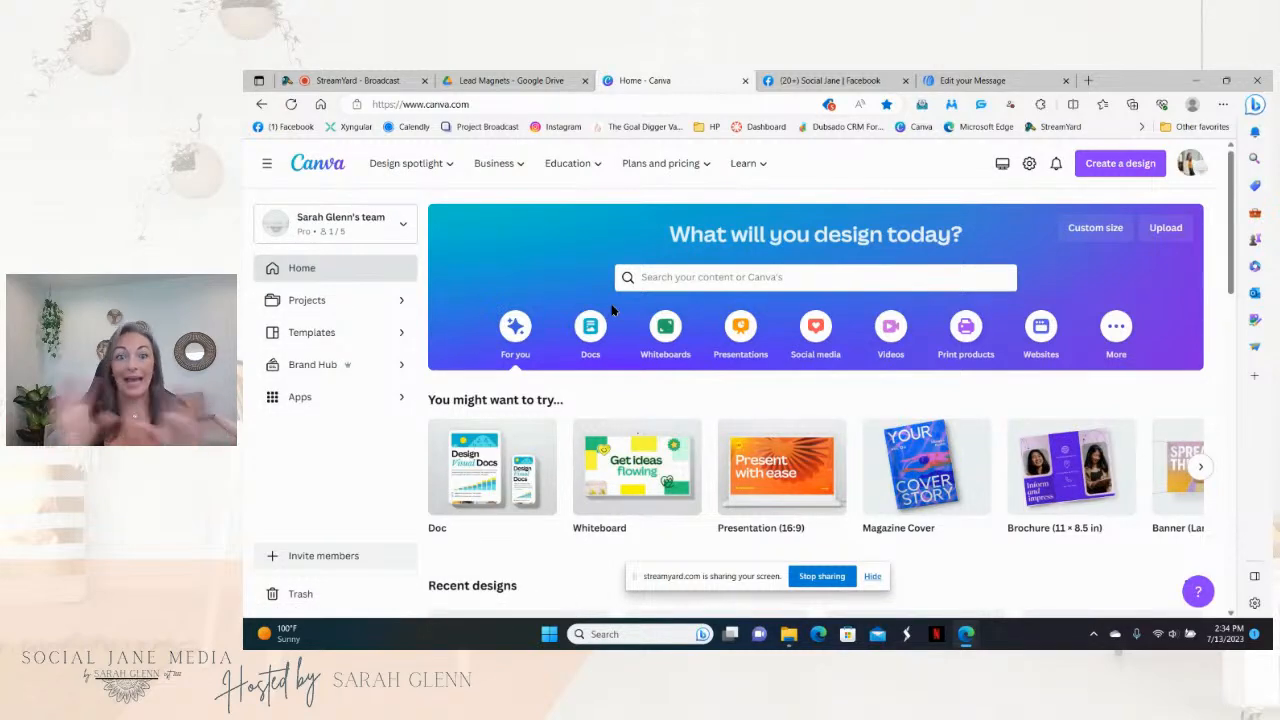
click(360, 303)
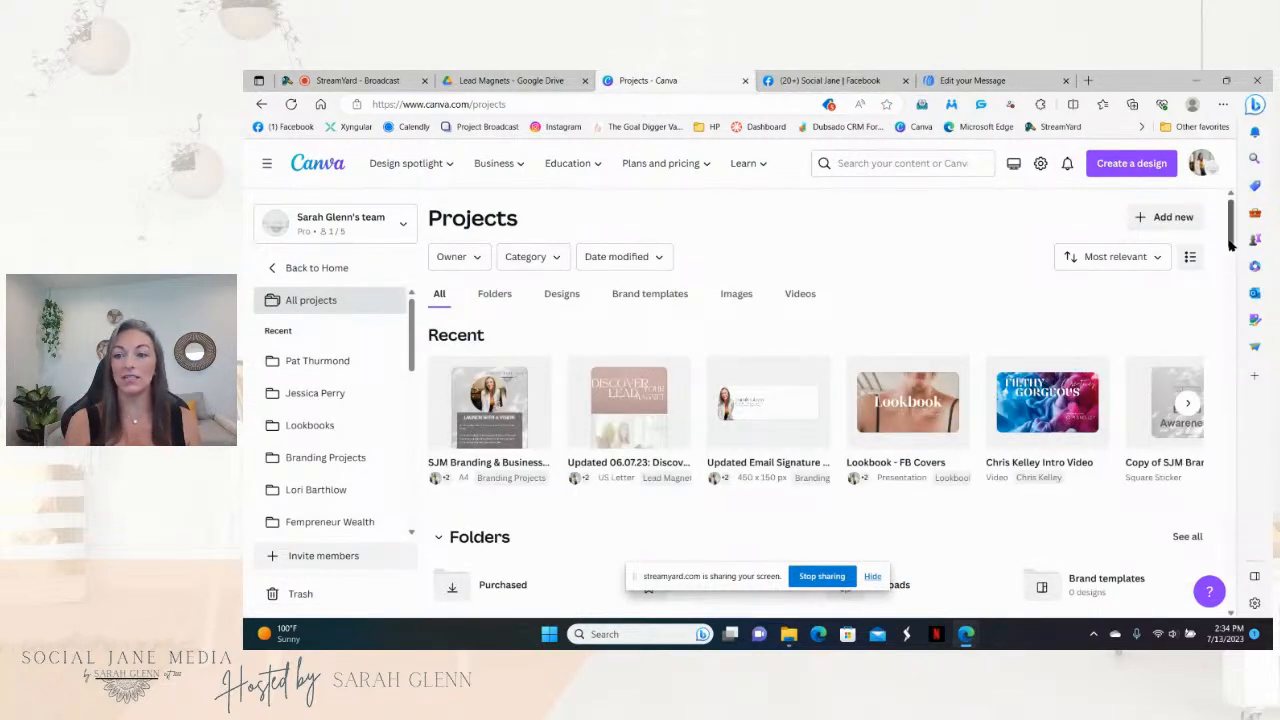
scroll(1230, 242, down, 3)
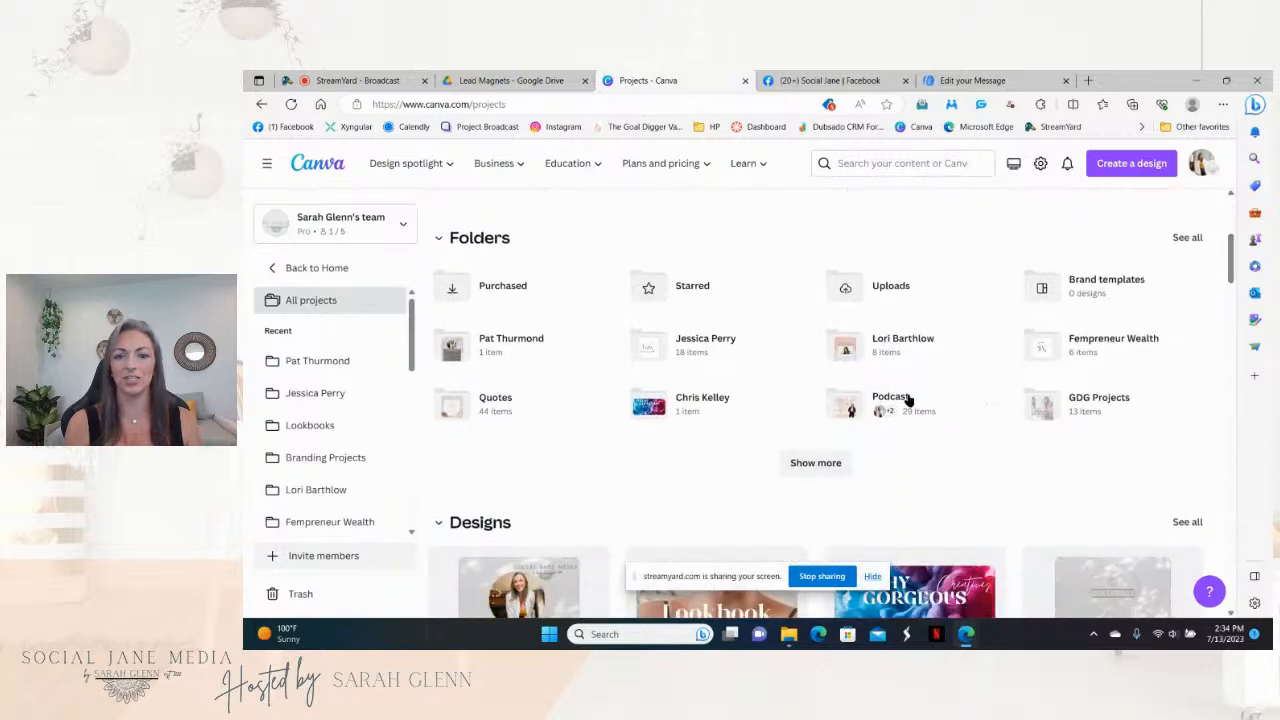
click(828, 466)
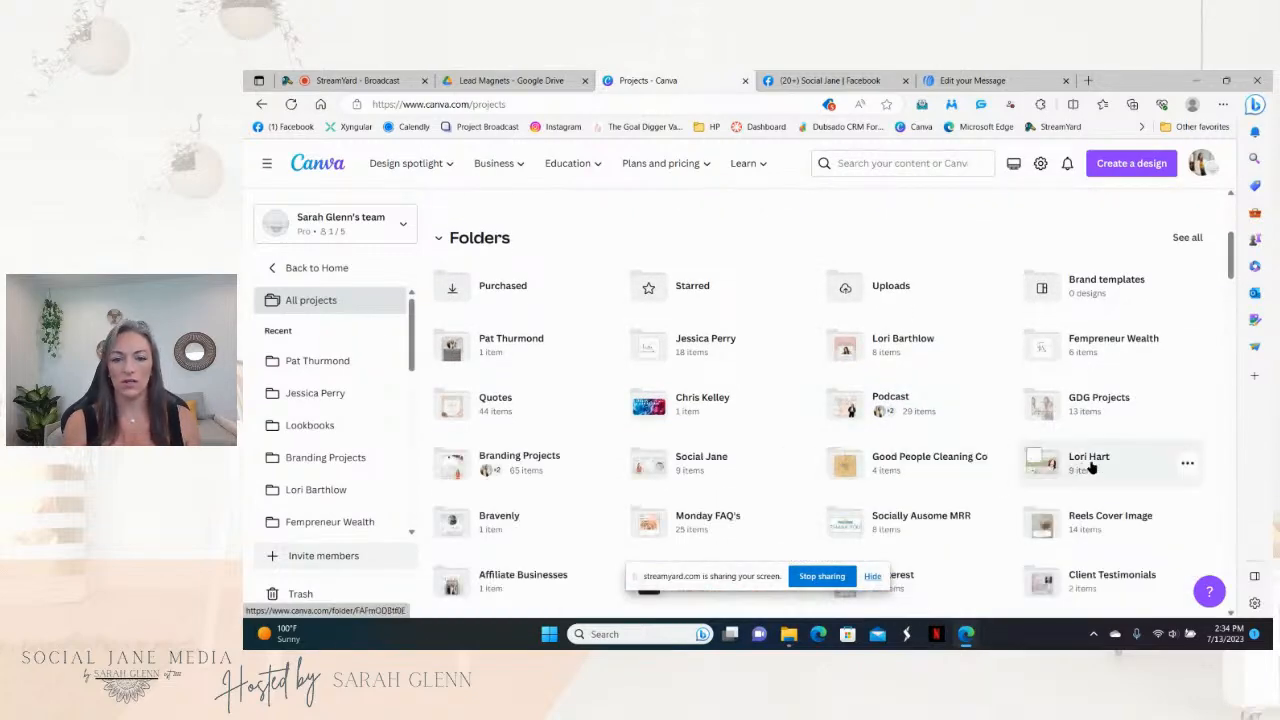
drag(1232, 265, 1237, 288)
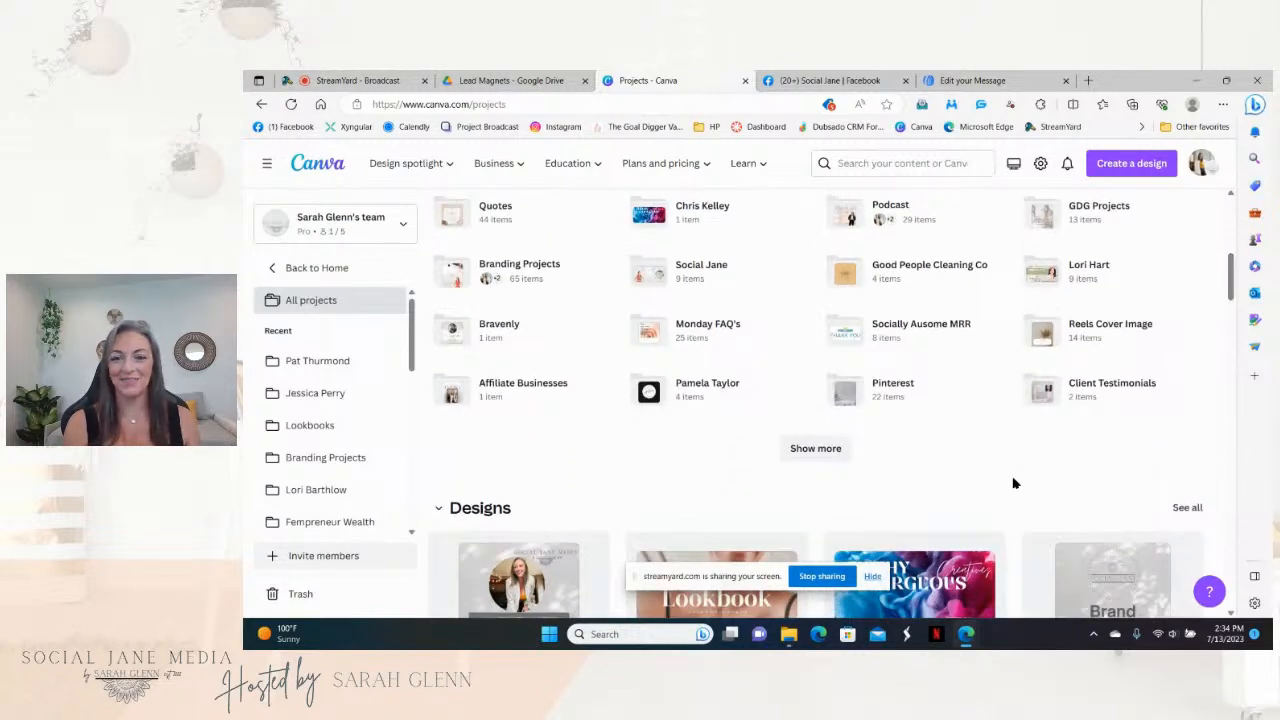
click(835, 450)
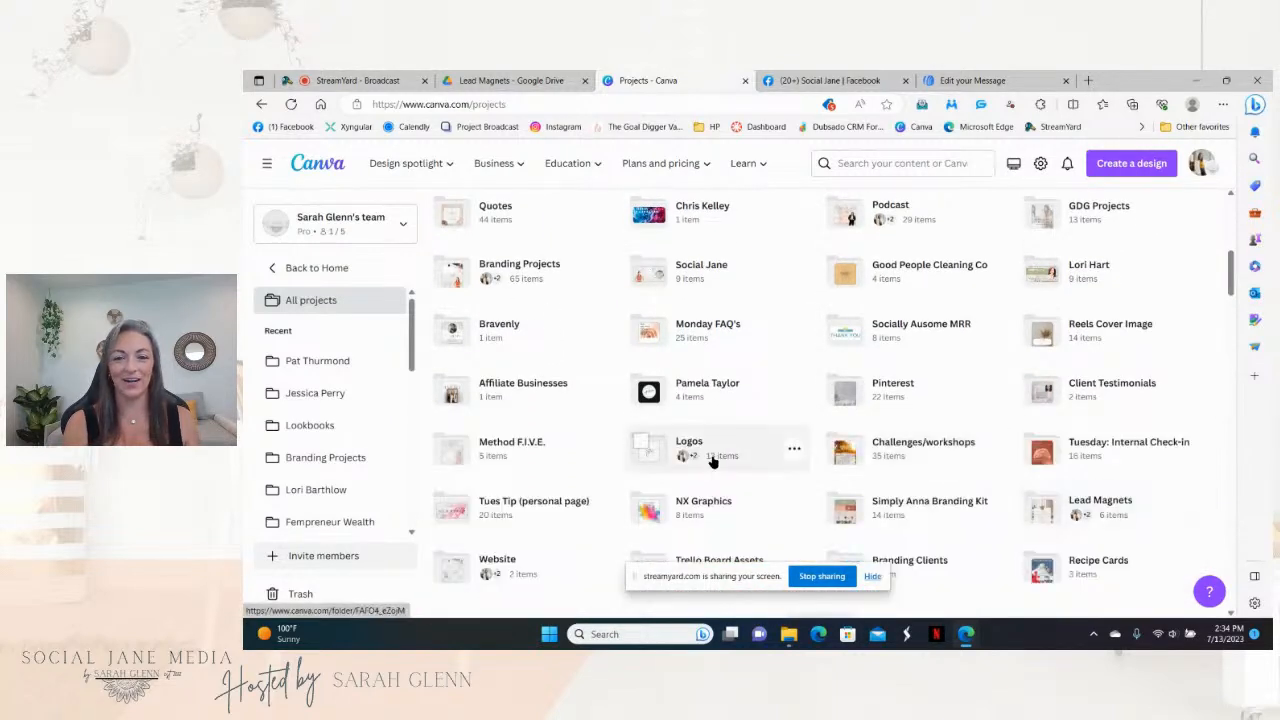
click(712, 458)
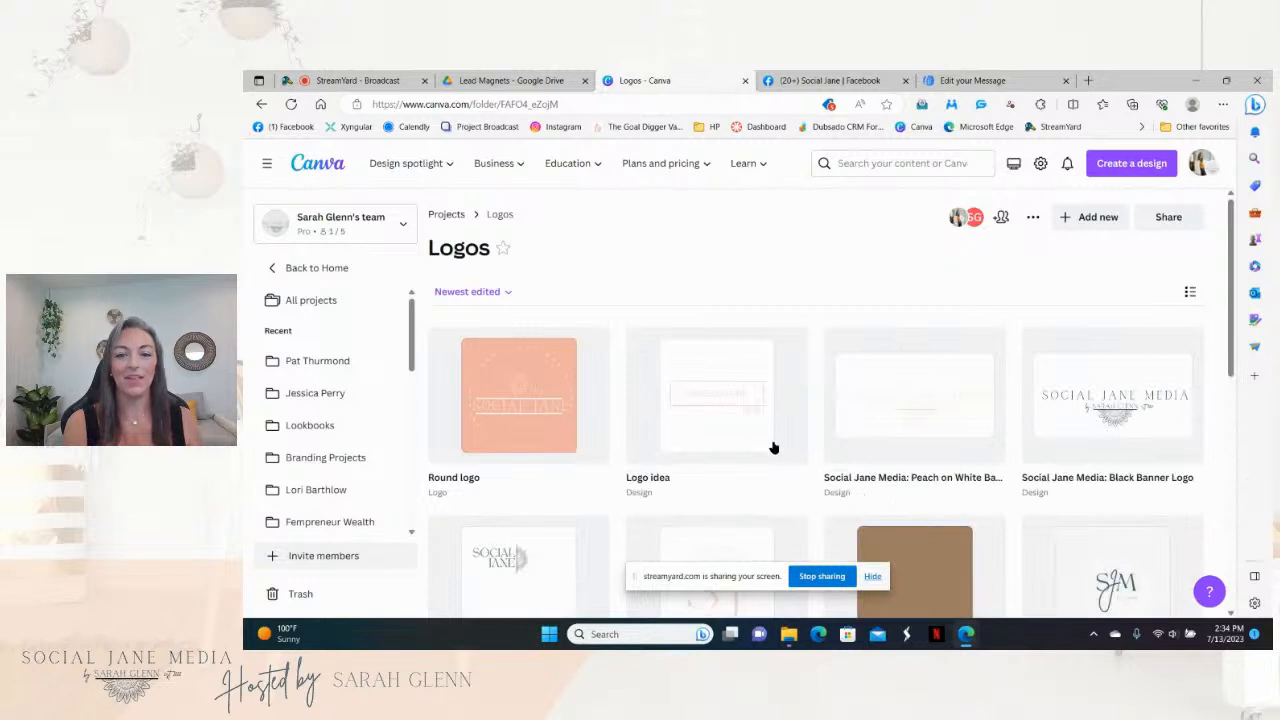
click(736, 420)
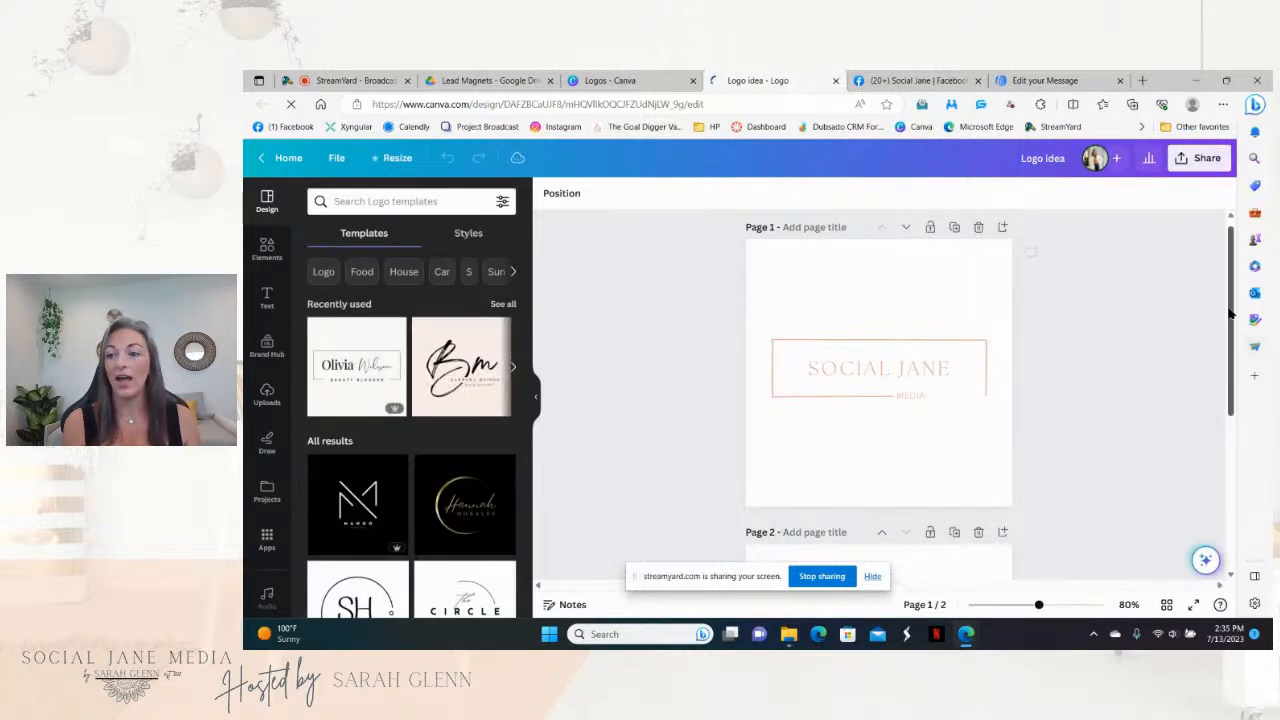
Step: Select the SOCIAL JANE wordmark on page 2 and inspect its text colour options
drag(1231, 314, 1230, 337)
scroll(1233, 341, down, 3)
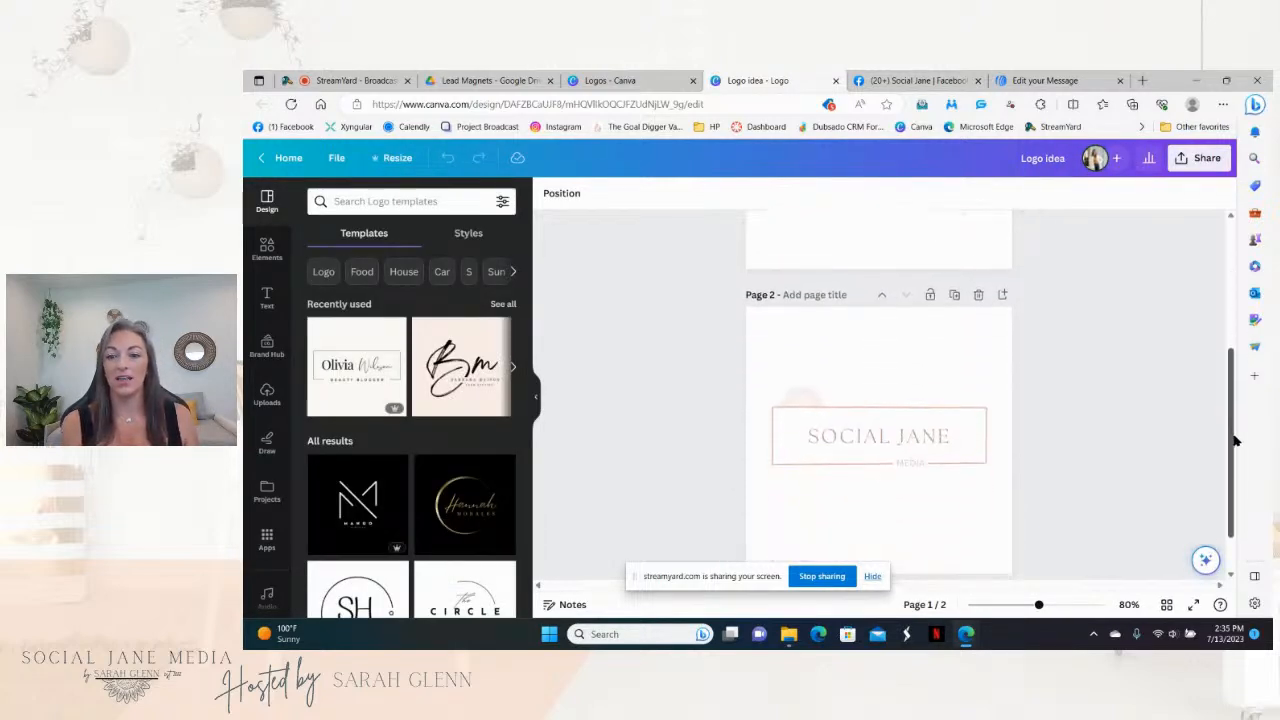
click(1200, 158)
click(1095, 499)
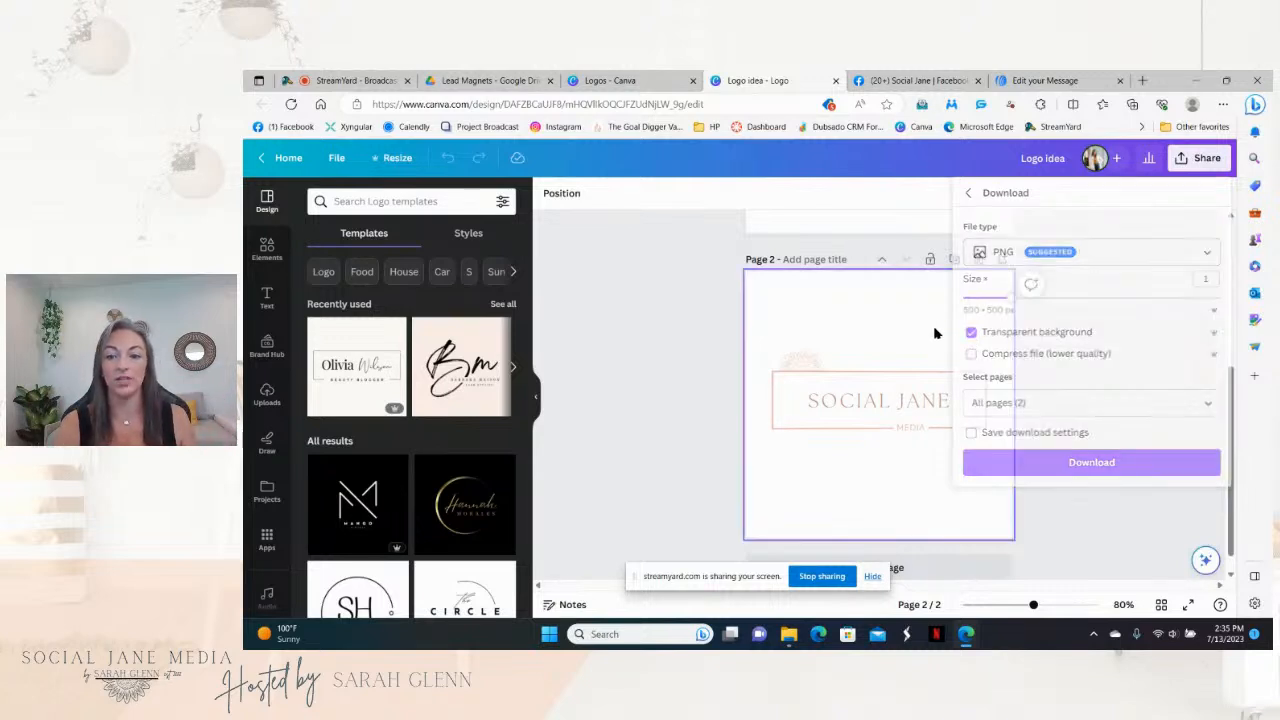
click(922, 400)
click(922, 400)
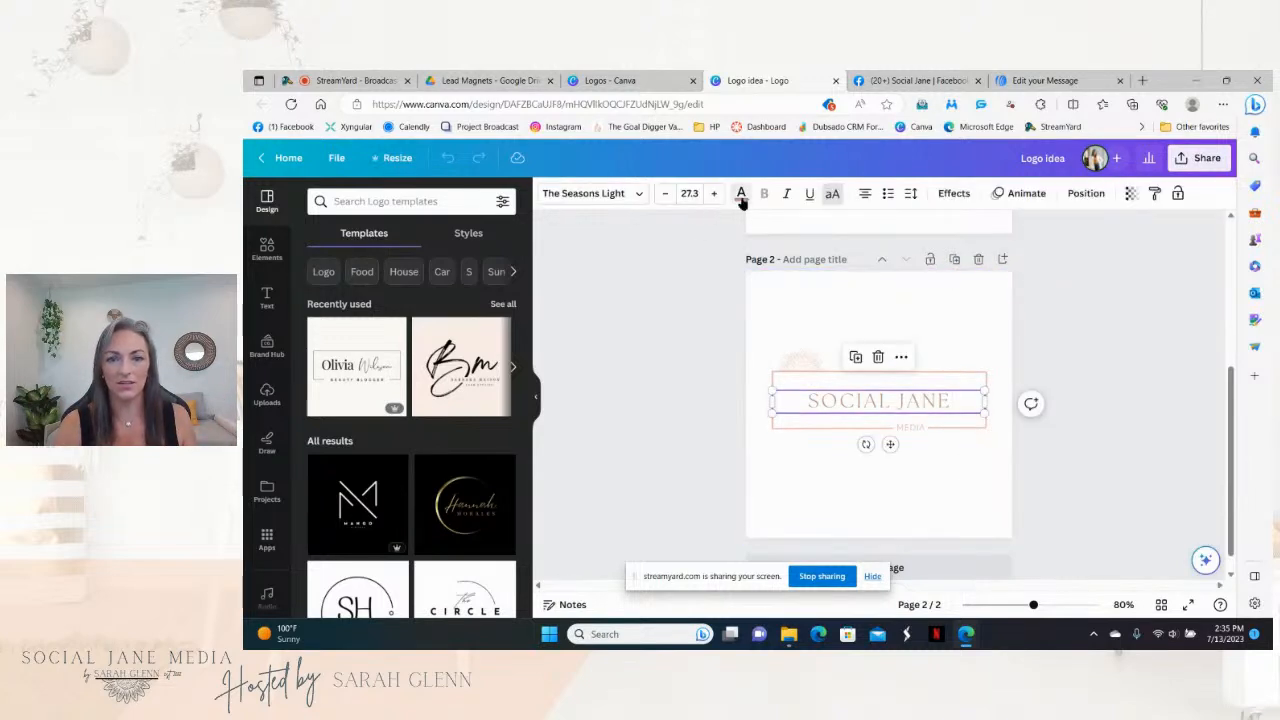
click(741, 197)
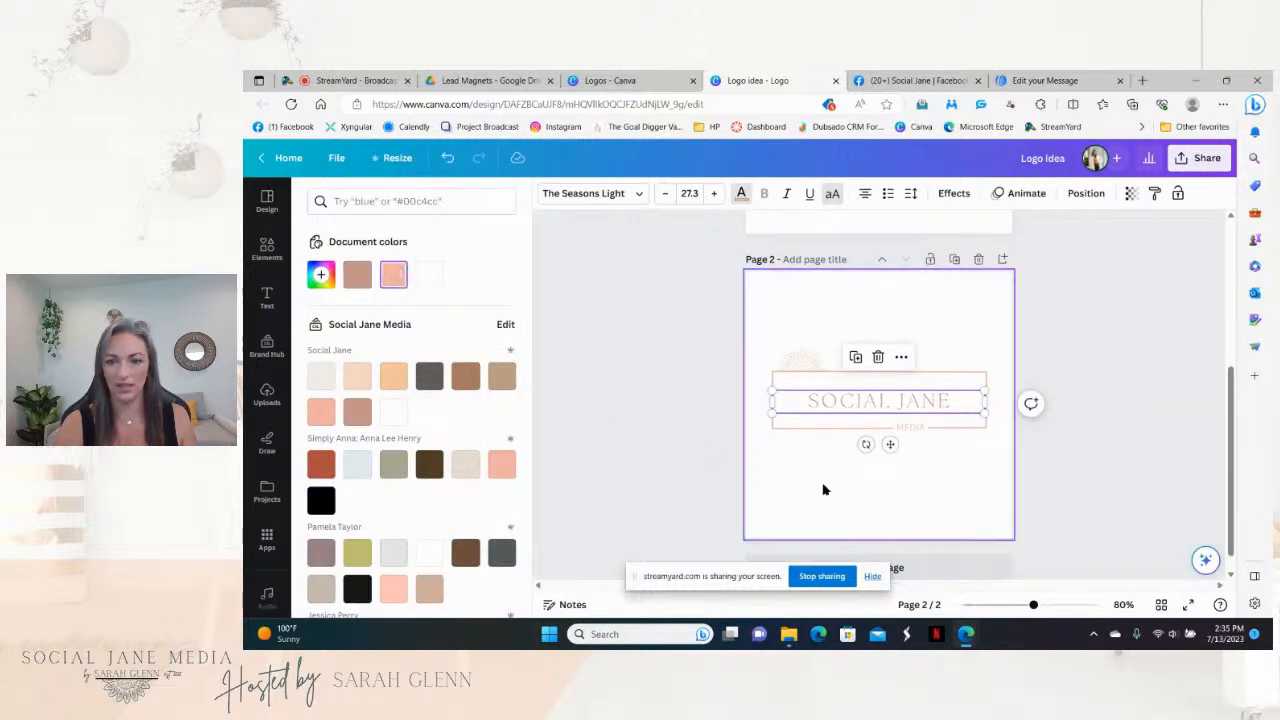
click(824, 493)
Step: Download only page 2 as a PNG with a transparent background
click(1205, 158)
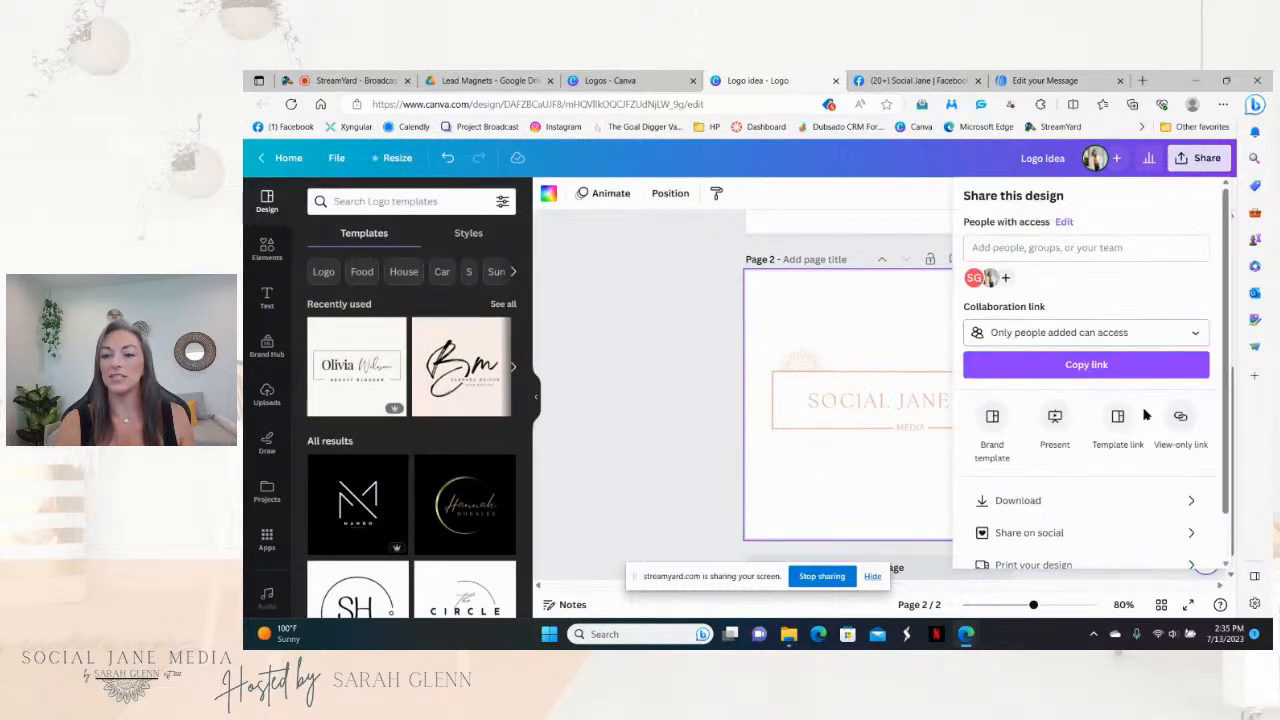
click(1116, 499)
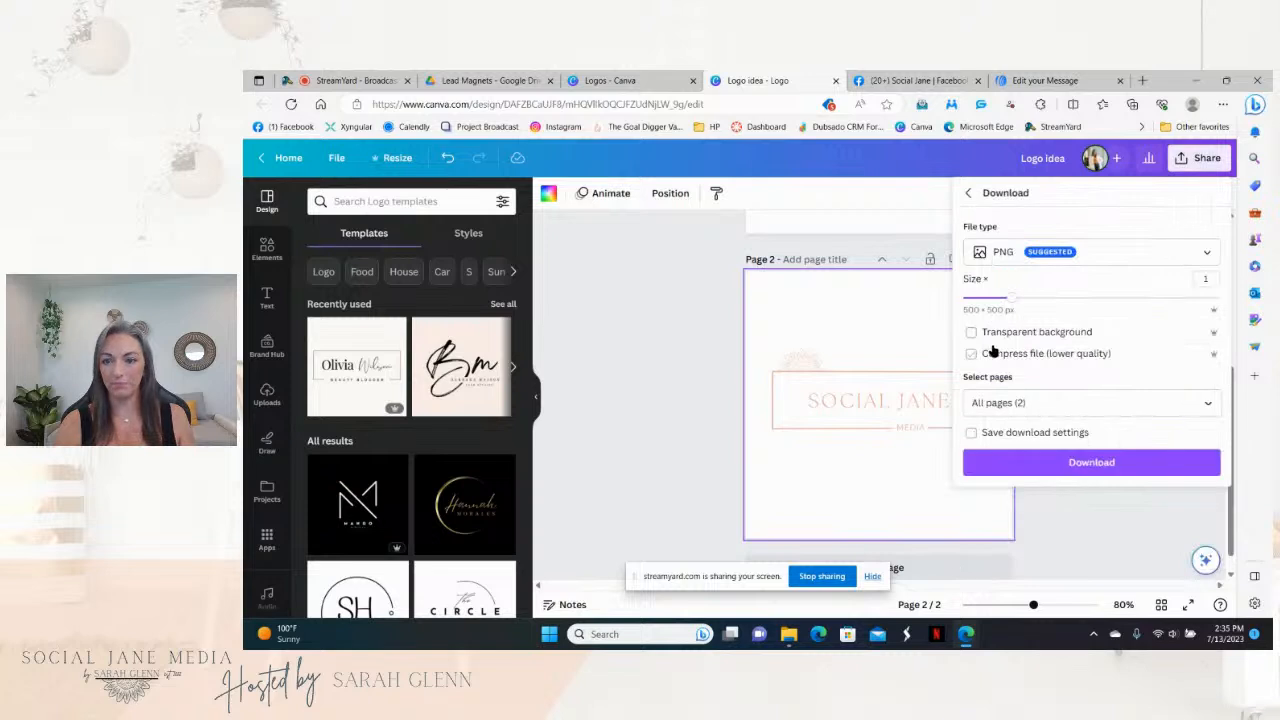
click(971, 333)
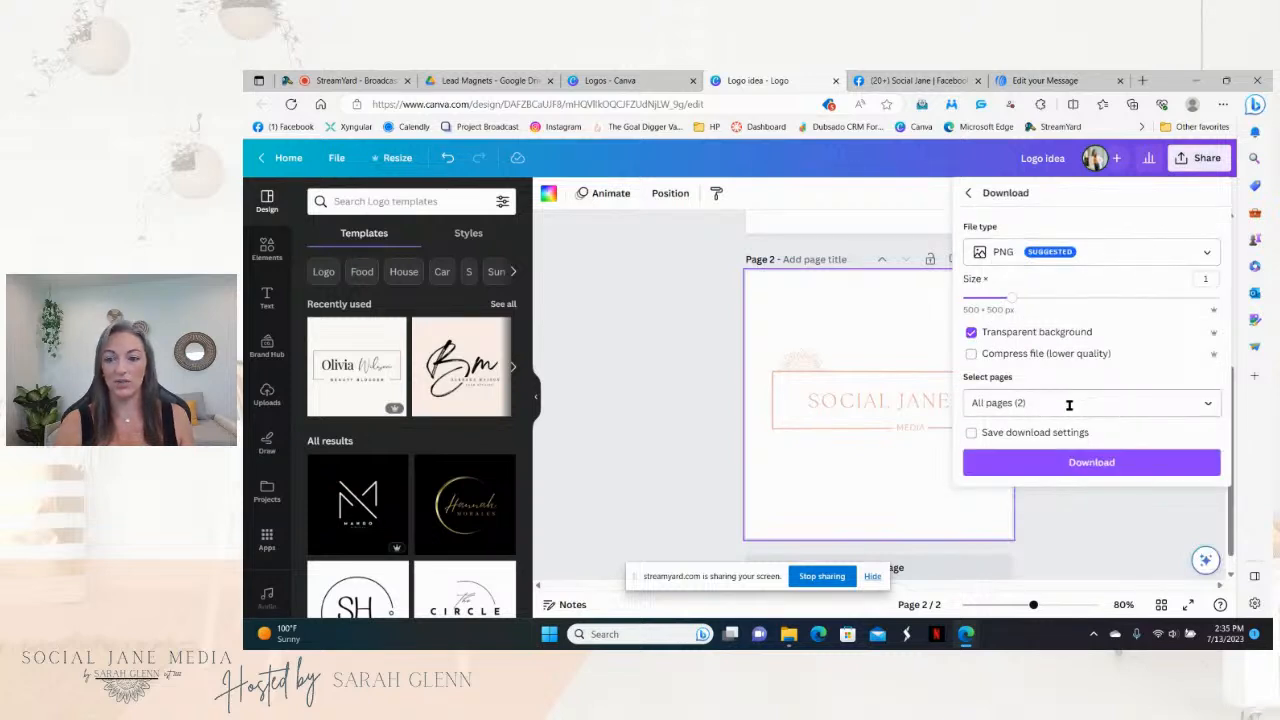
click(1206, 404)
click(1206, 441)
click(1206, 519)
click(1092, 569)
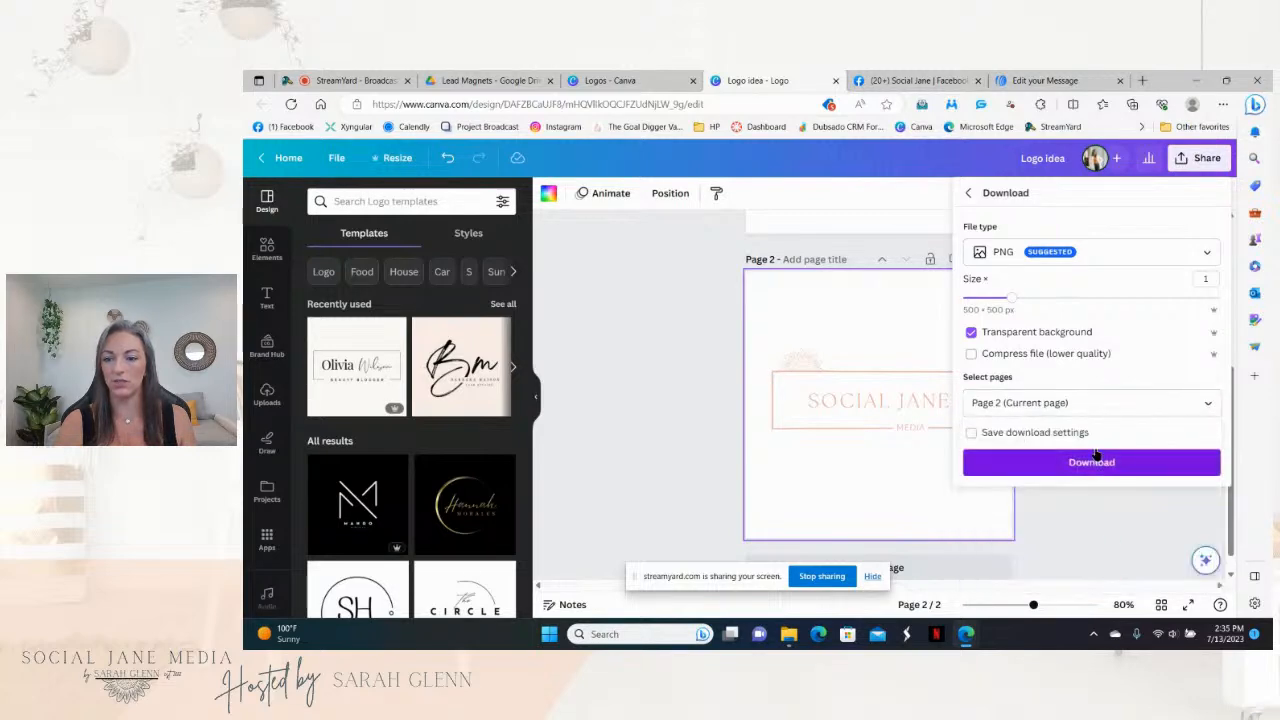
click(1092, 462)
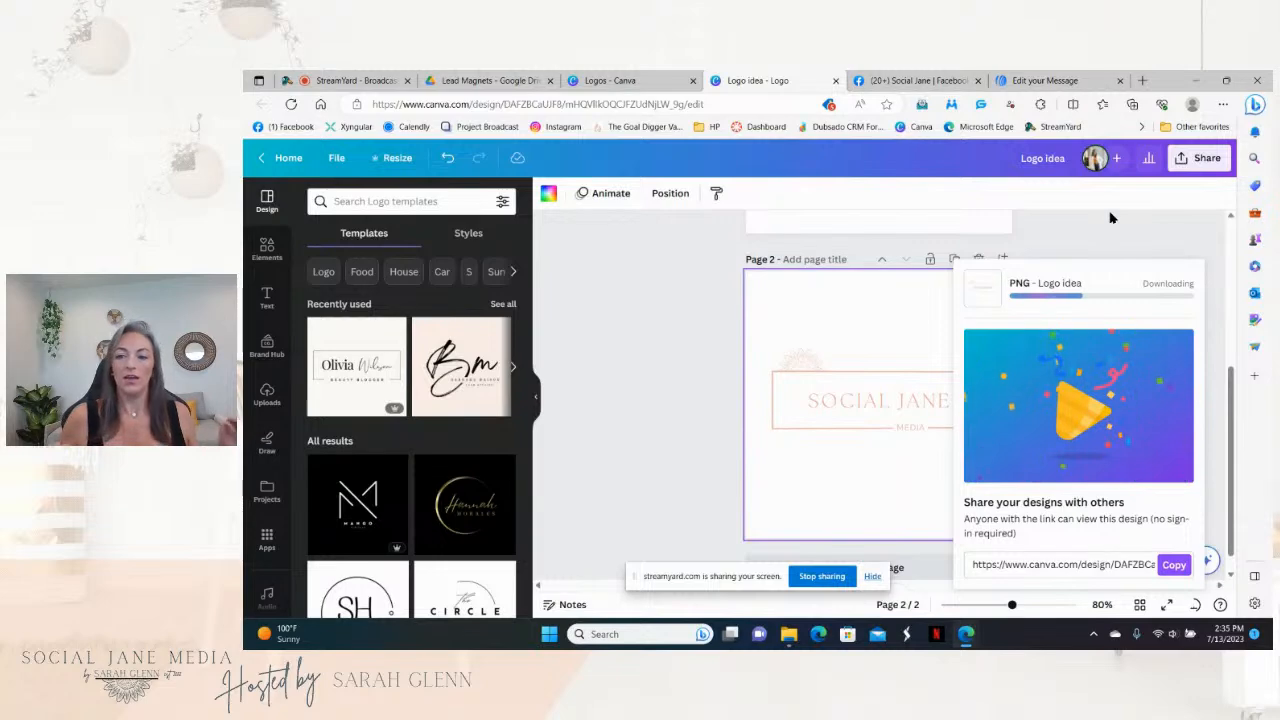
click(1086, 158)
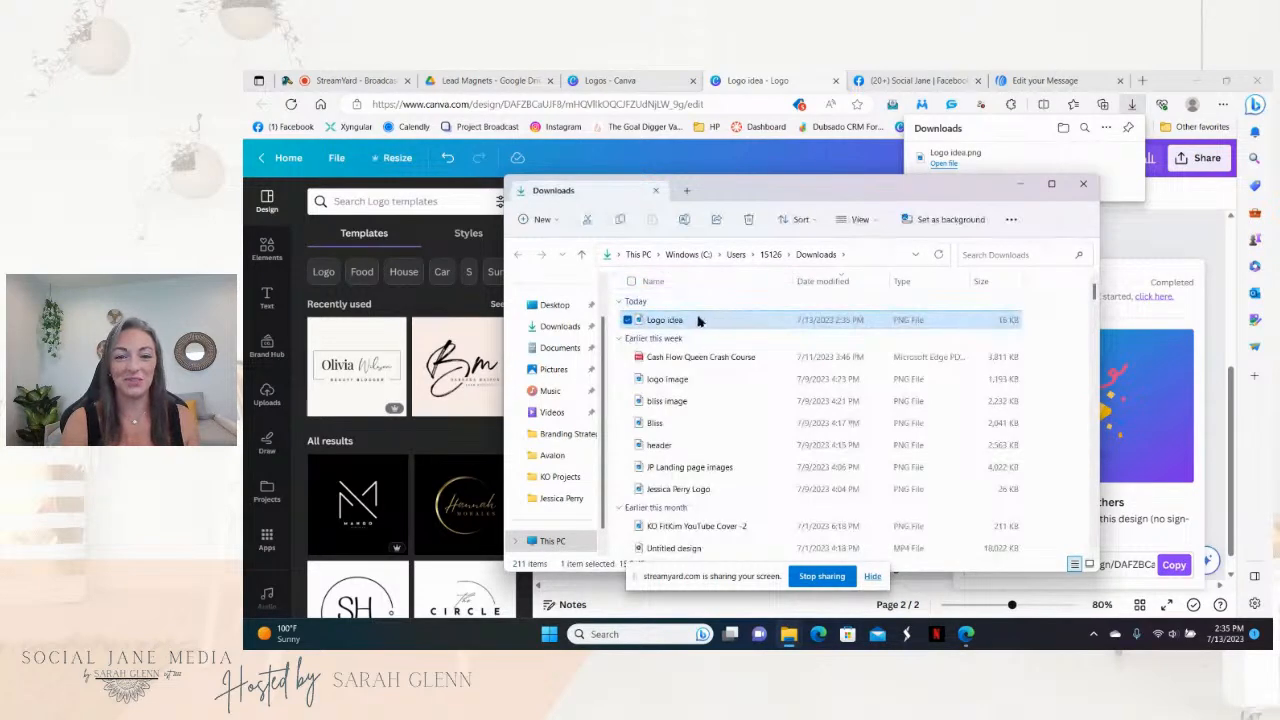
Step: Move Logo idea.png into Branding Strategy › Social Jane and return to the AWeber editor
drag(698, 320, 574, 436)
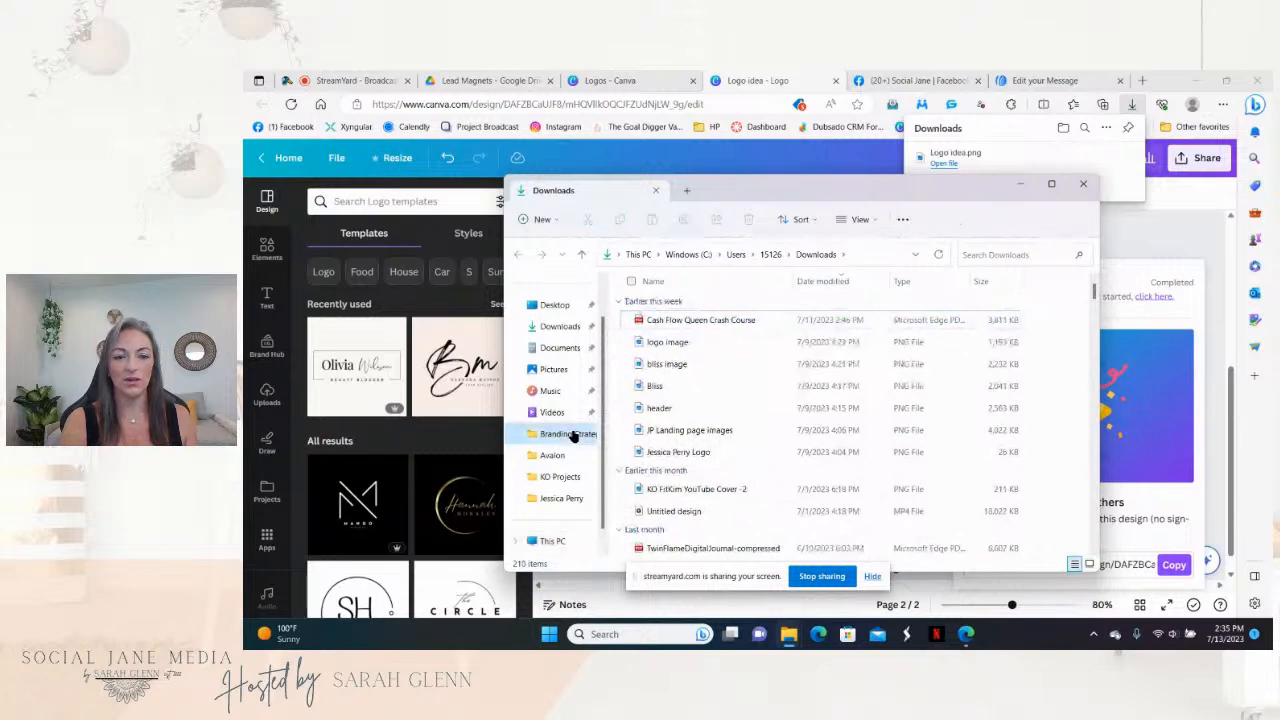
click(574, 436)
drag(1090, 326, 1105, 480)
click(745, 393)
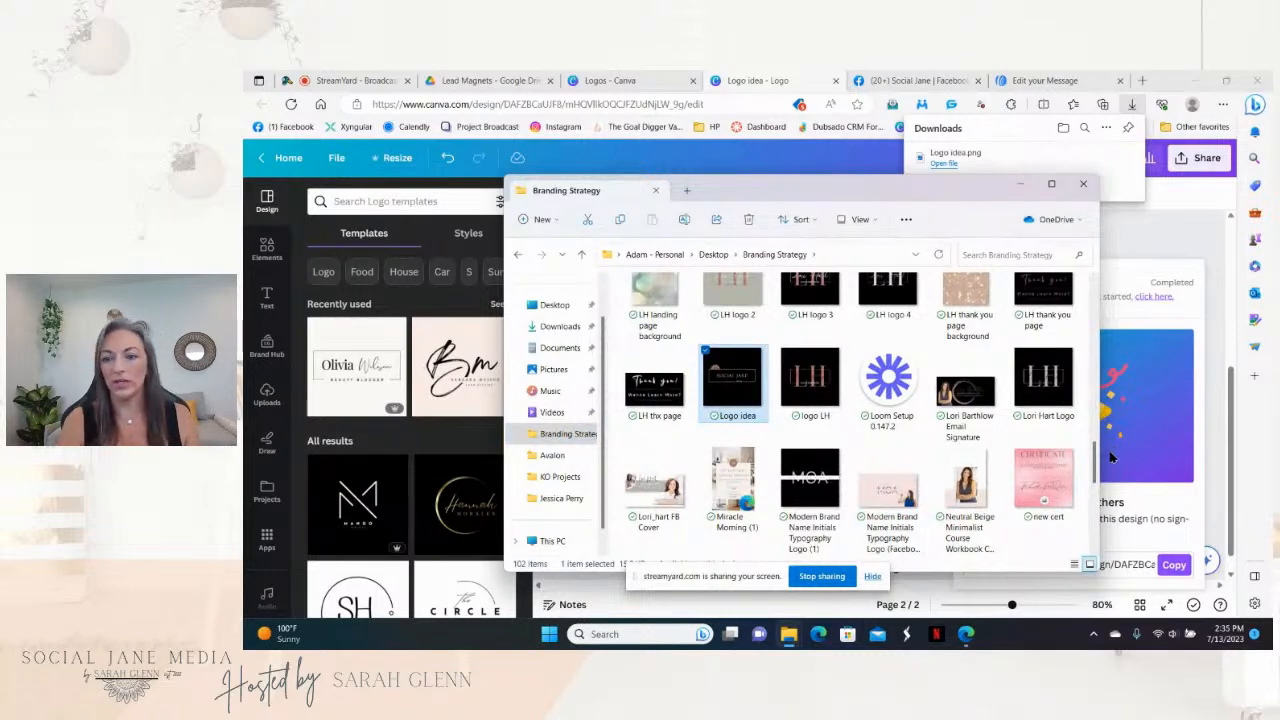
drag(1096, 449, 1095, 279)
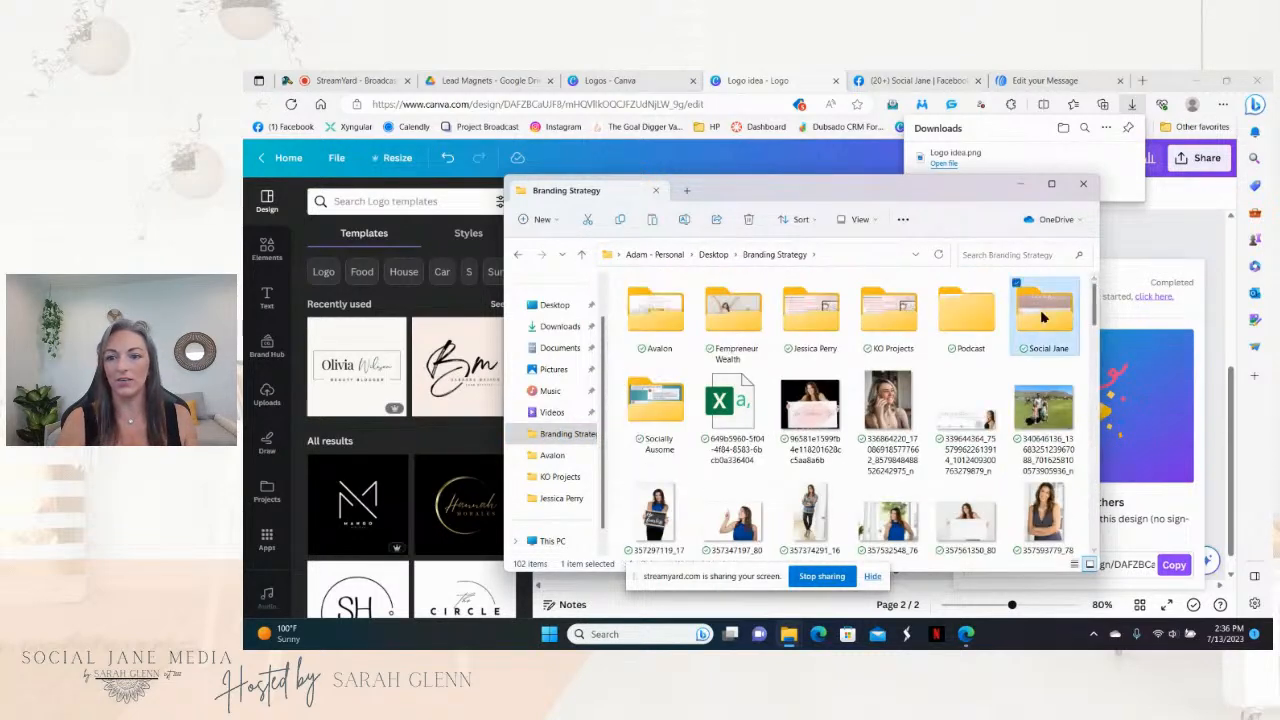
double_click(1043, 315)
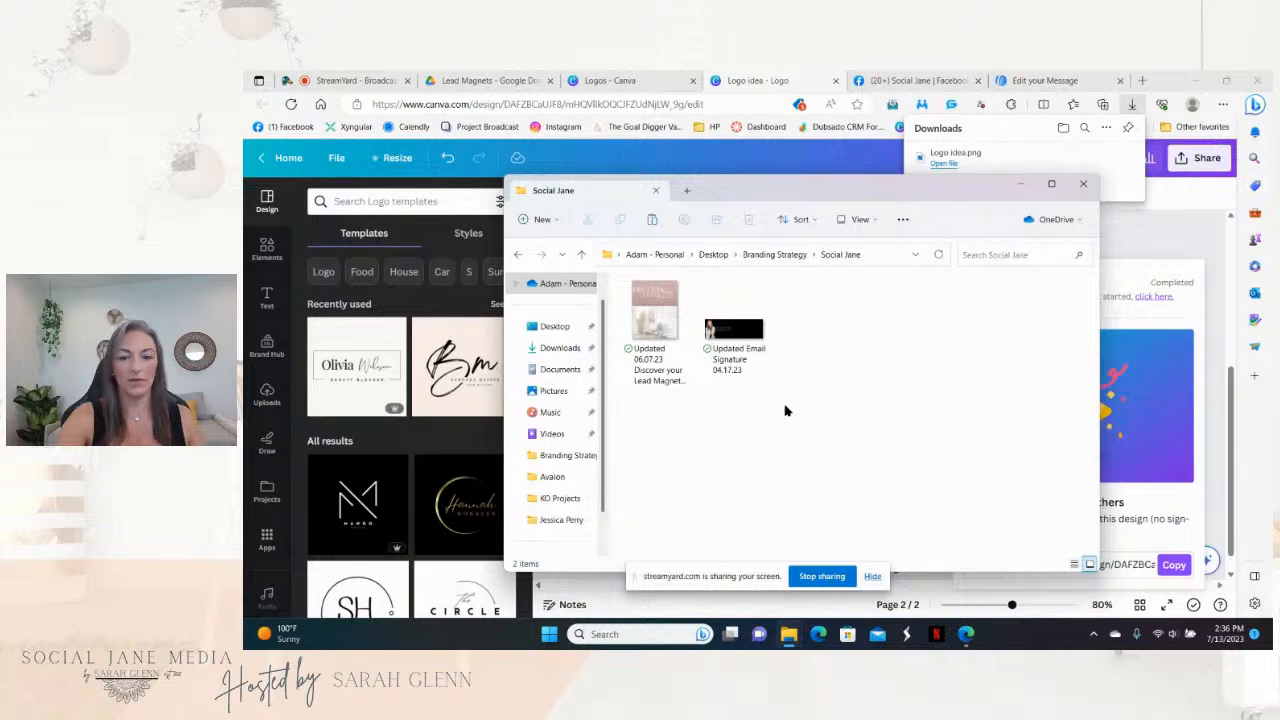
key(ctrl+v)
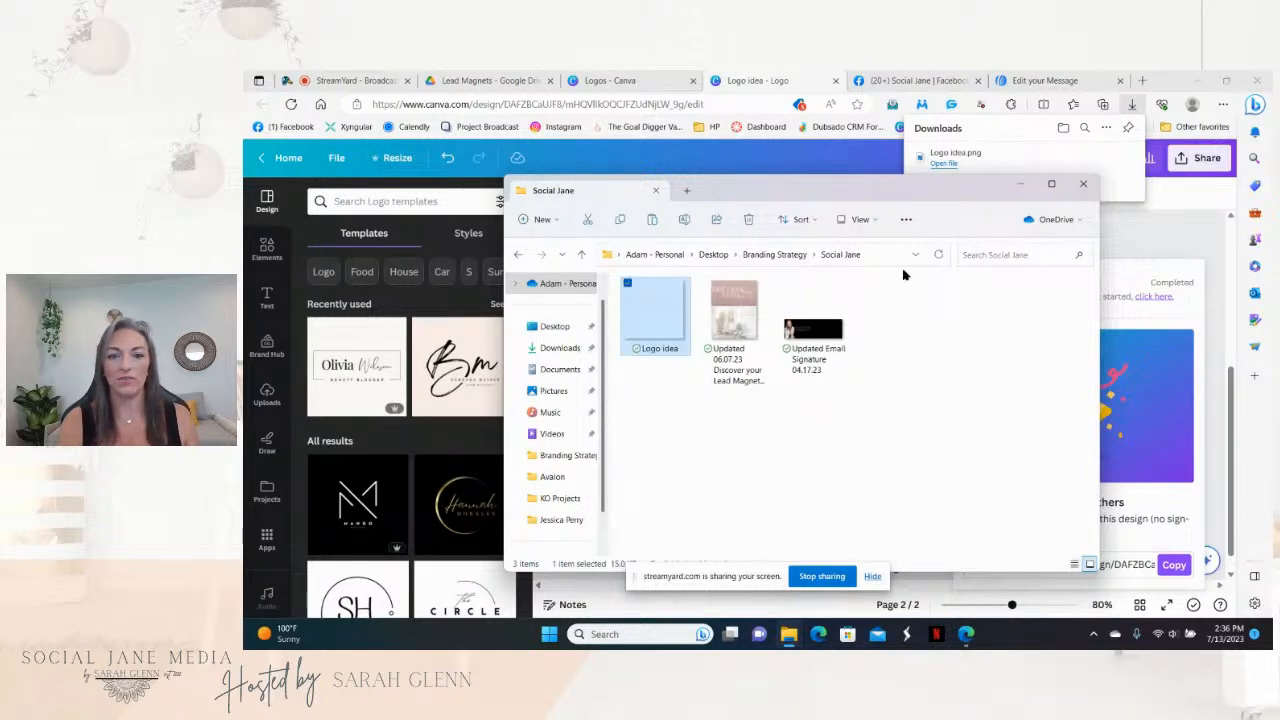
click(1083, 184)
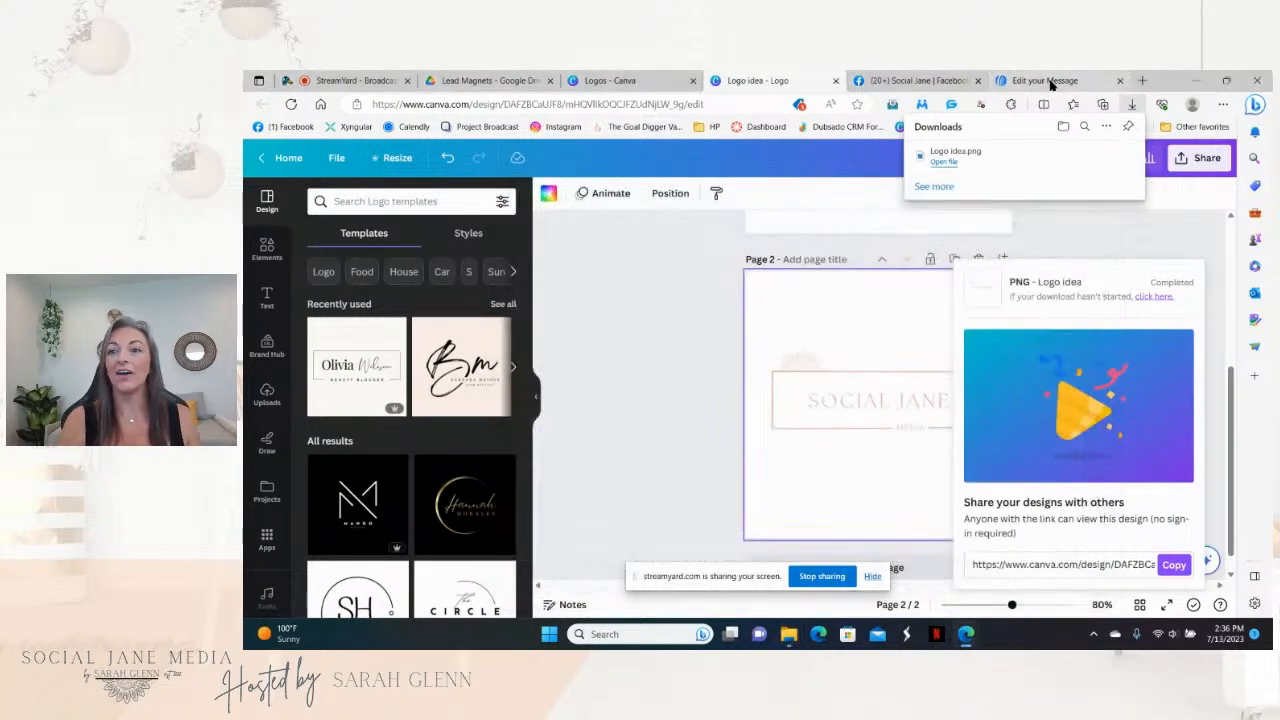
click(1050, 82)
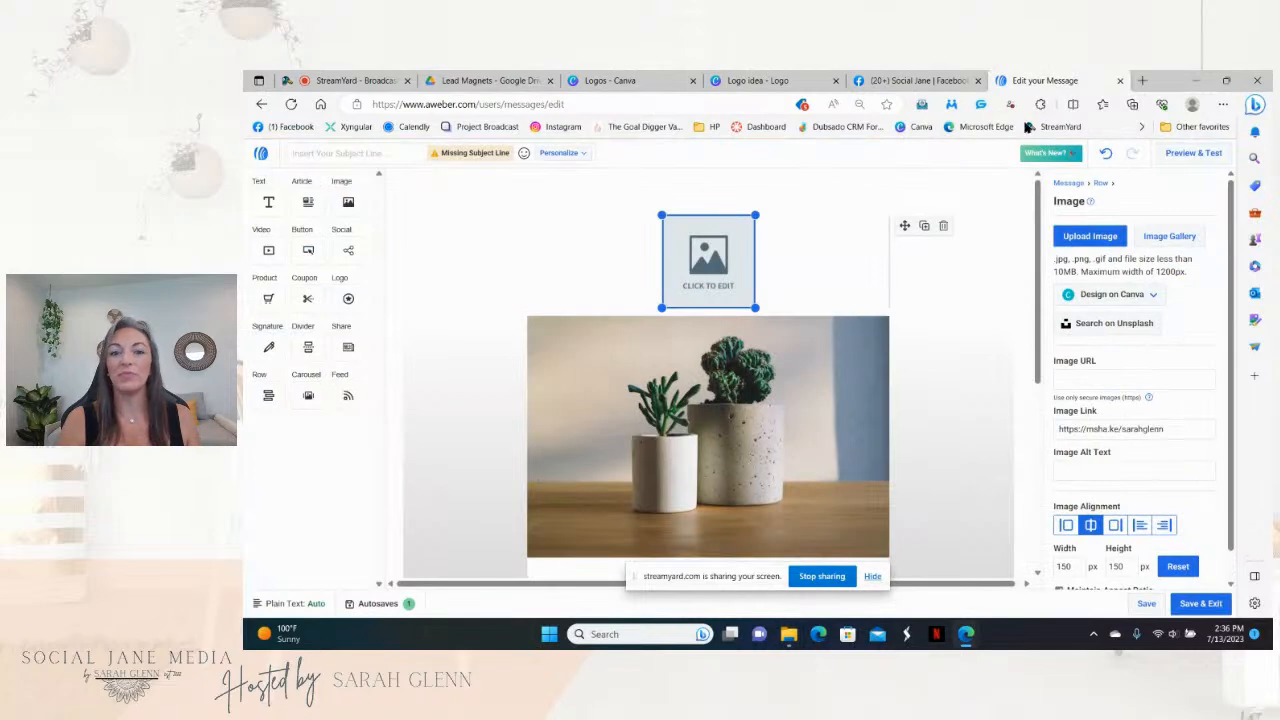
Step: Upload Logo idea from Branding Strategy › Social Jane into the top image block, resized to 260×260
click(1080, 237)
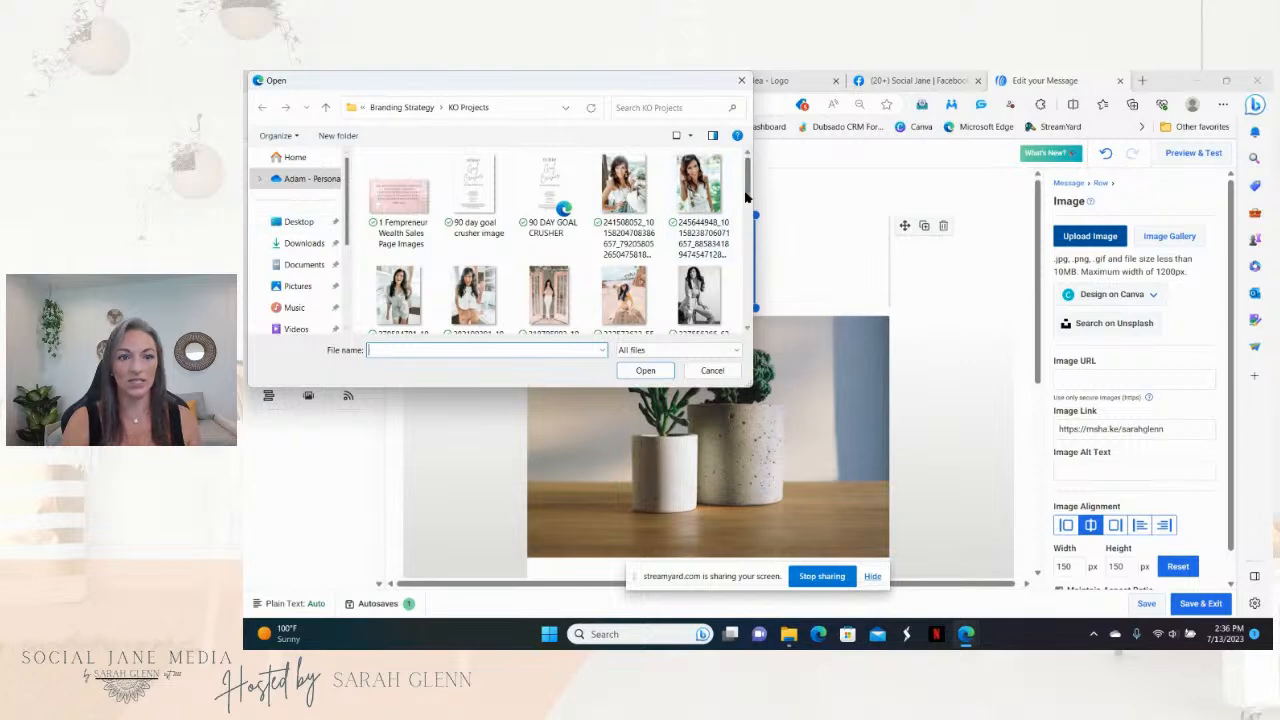
click(405, 108)
click(485, 107)
double_click(388, 280)
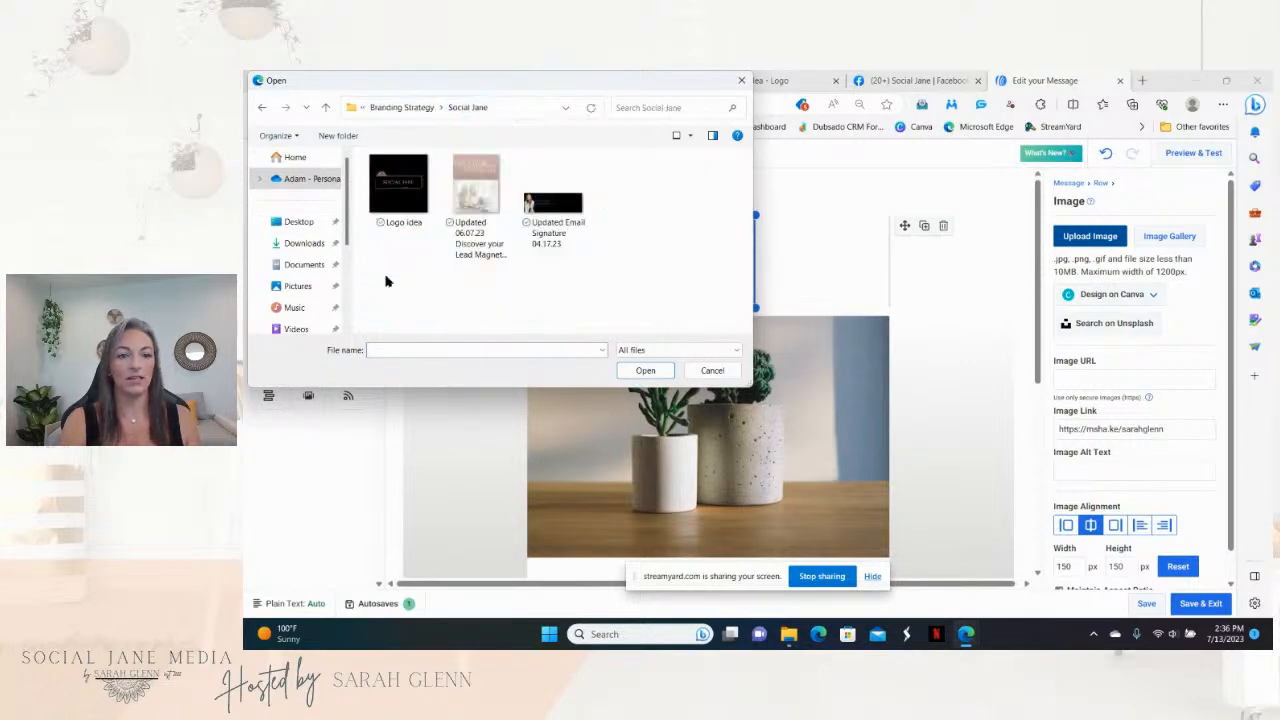
click(410, 207)
click(645, 370)
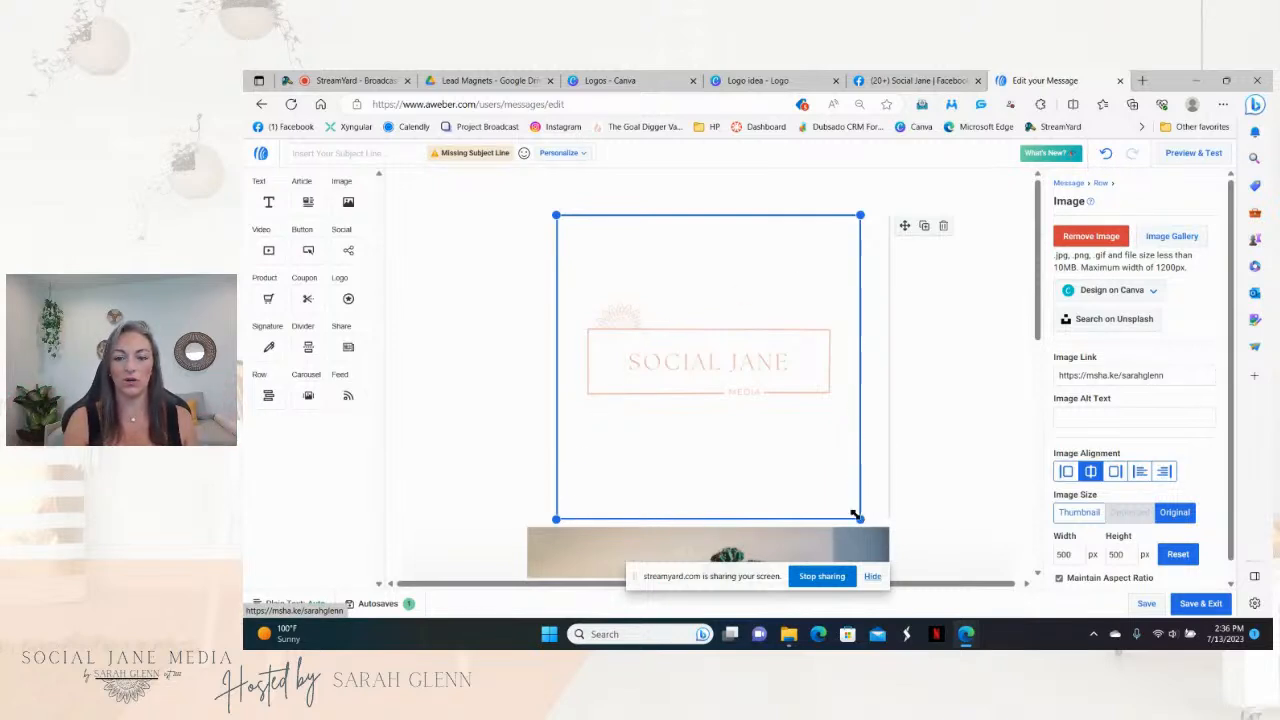
drag(859, 519, 788, 344)
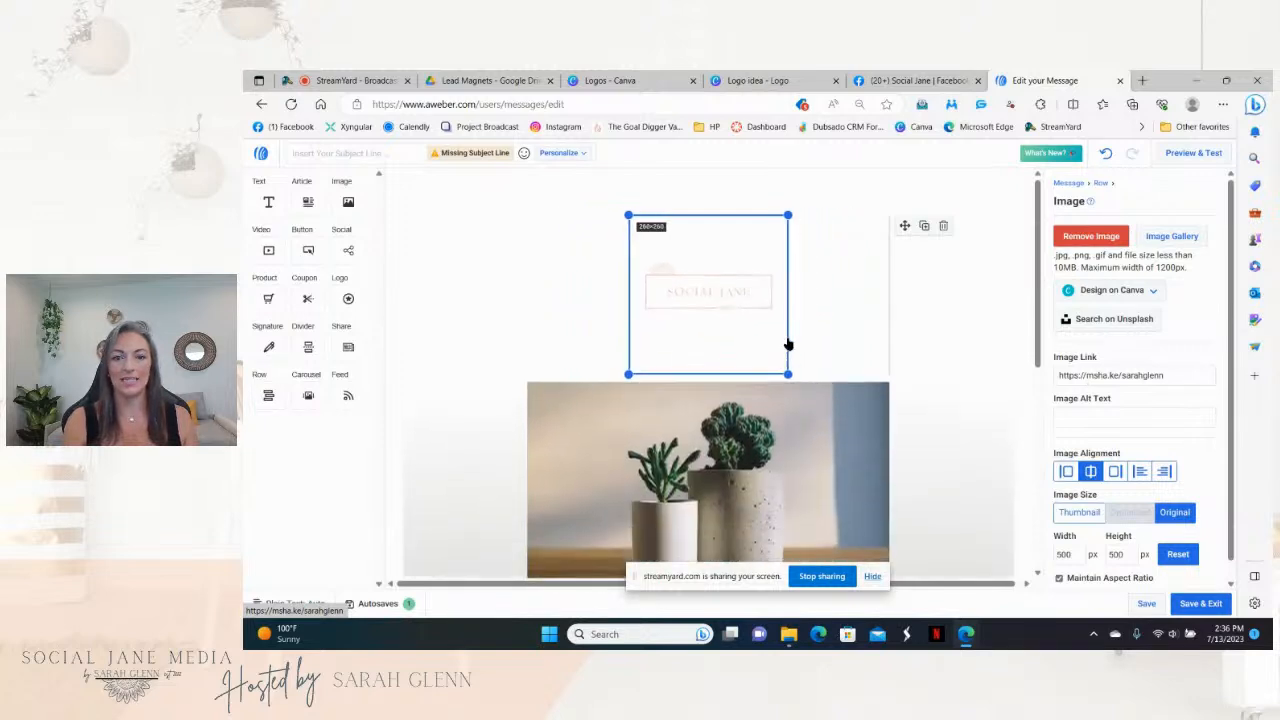
click(937, 361)
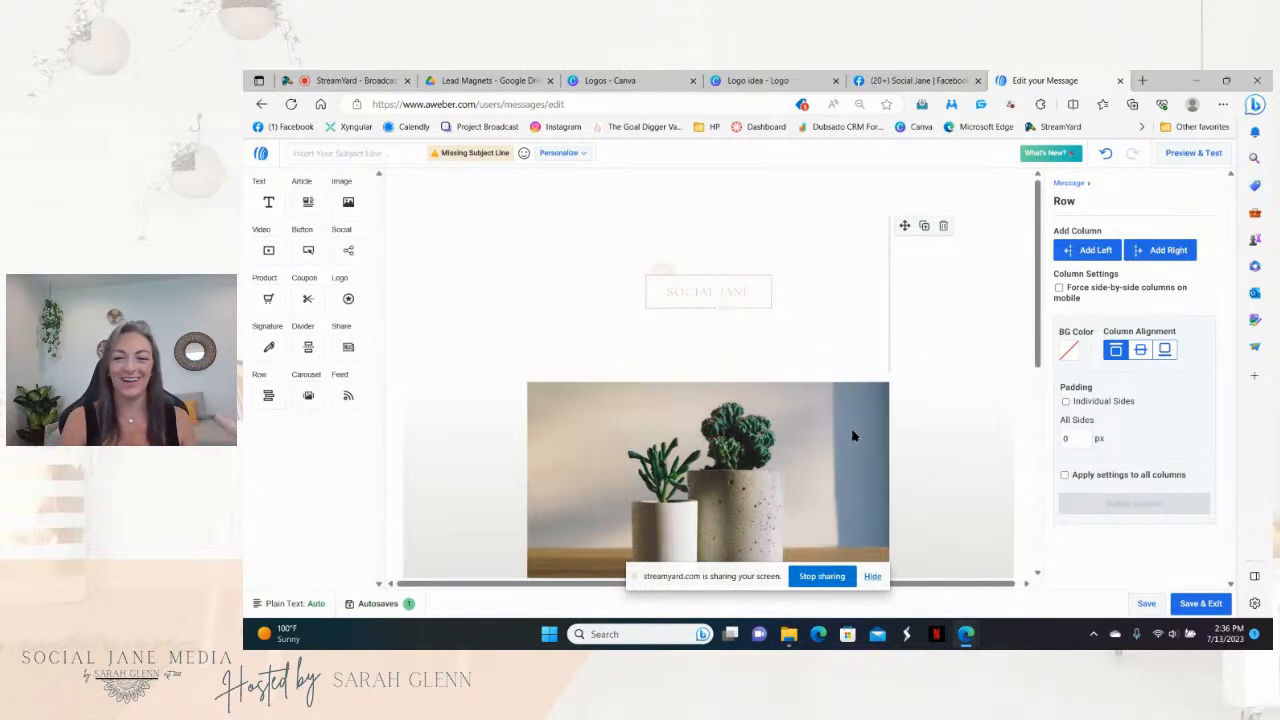
Step: Replace the plant photo below the logo with the Discover Your Lead Magnet image
scroll(1038, 362, down, 2)
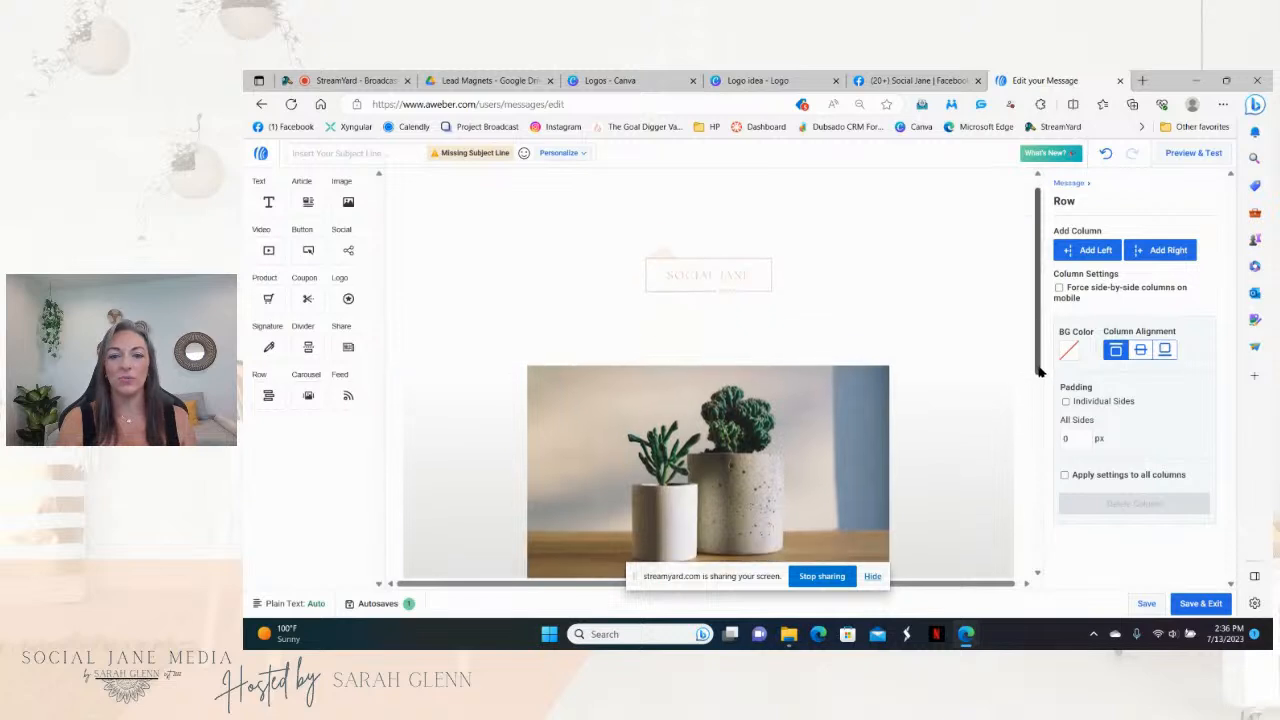
click(826, 382)
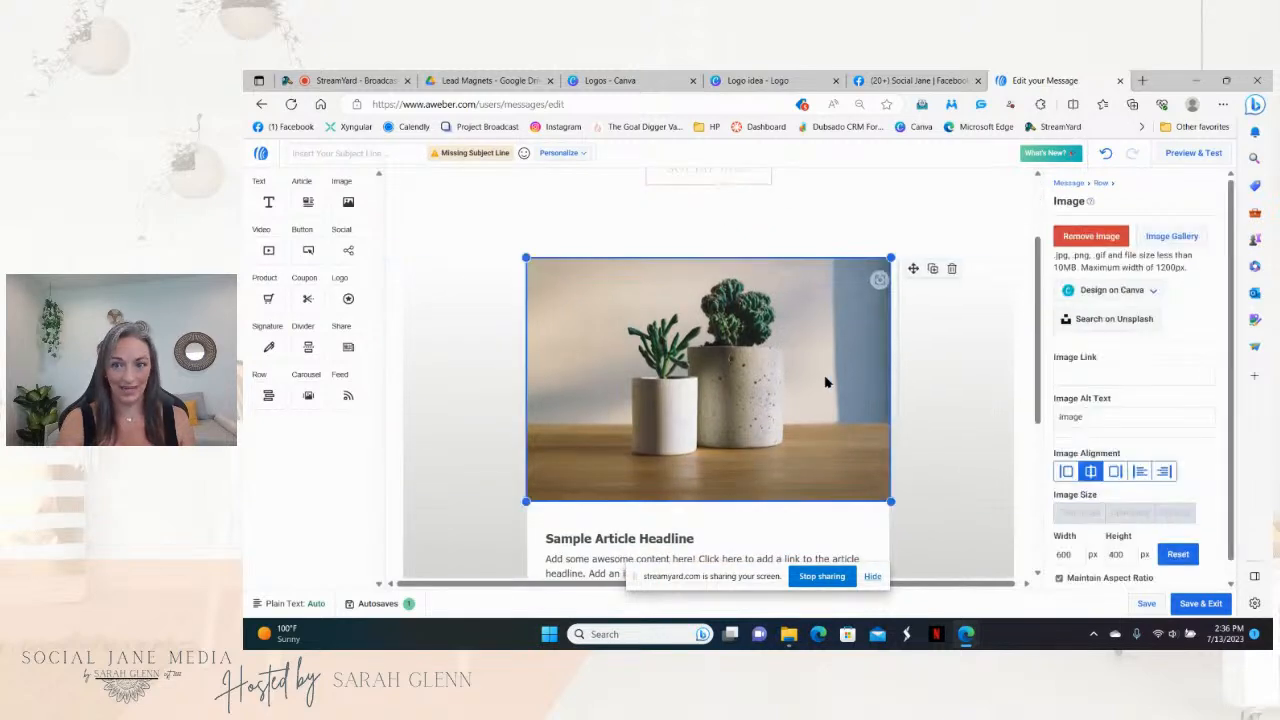
click(1090, 236)
click(1097, 243)
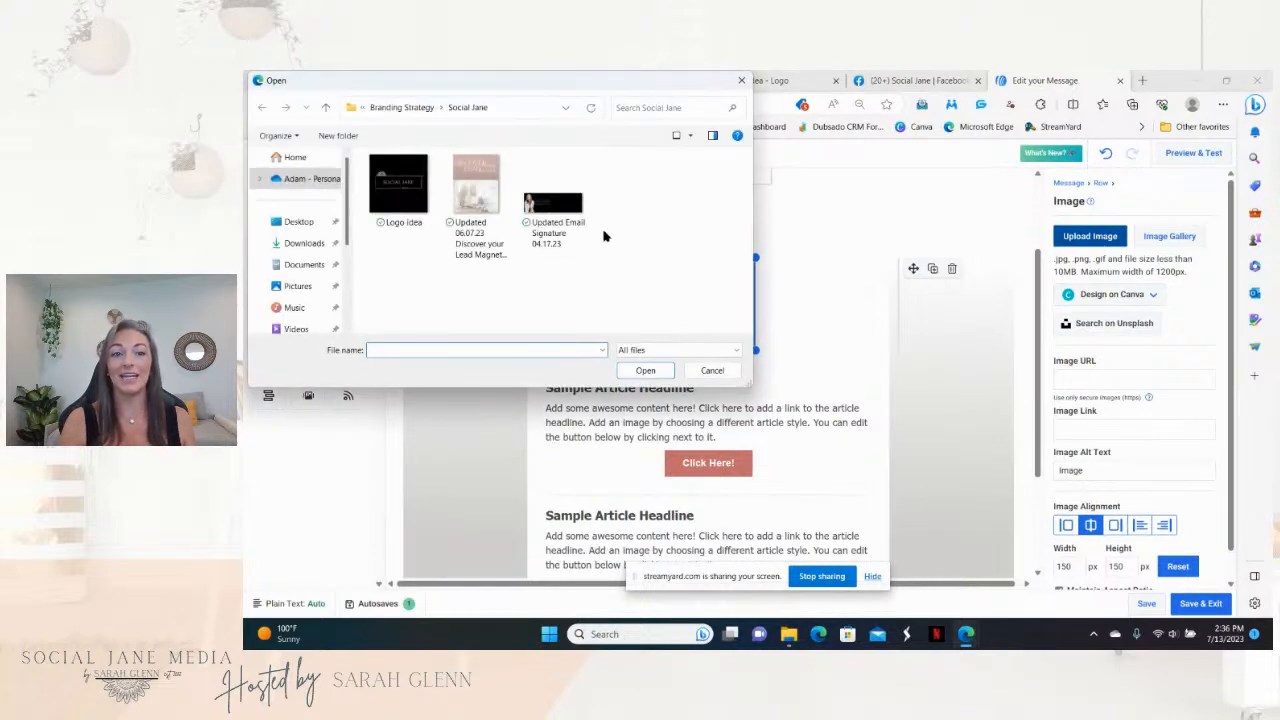
click(476, 190)
click(645, 370)
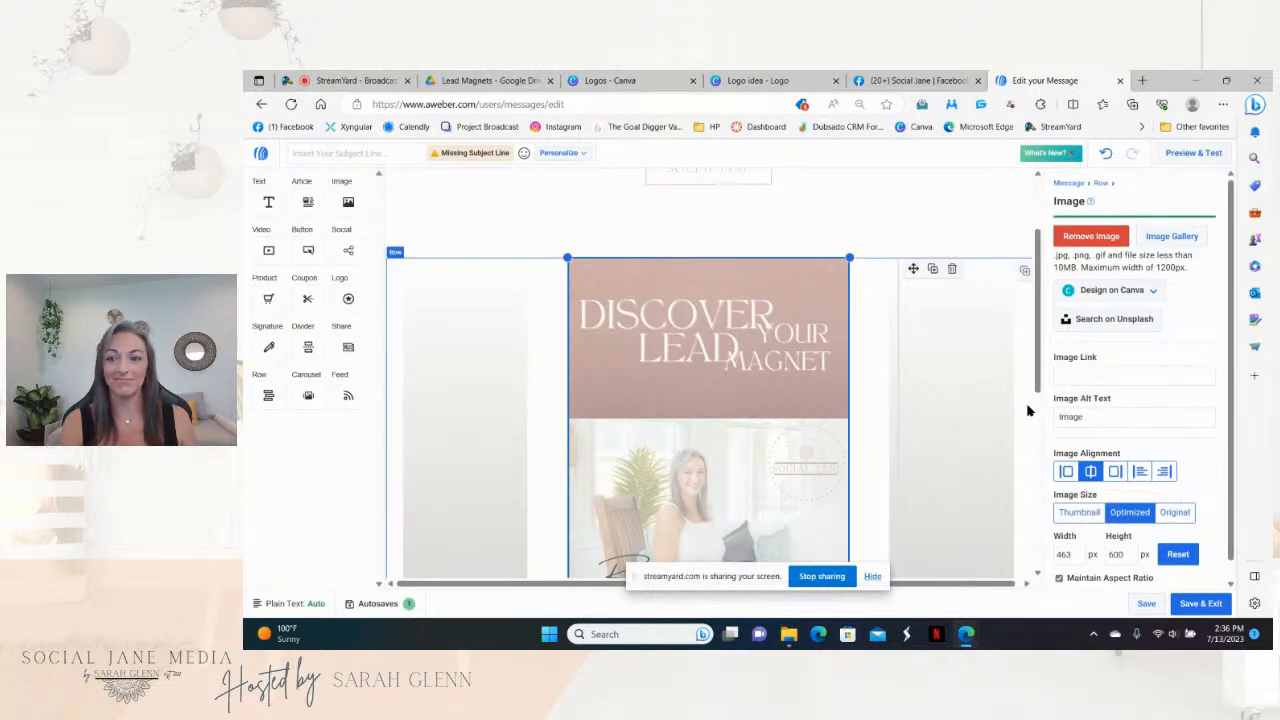
Step: Resize the lead-magnet image to 251×325 px and check the layout
drag(1038, 371, 1044, 405)
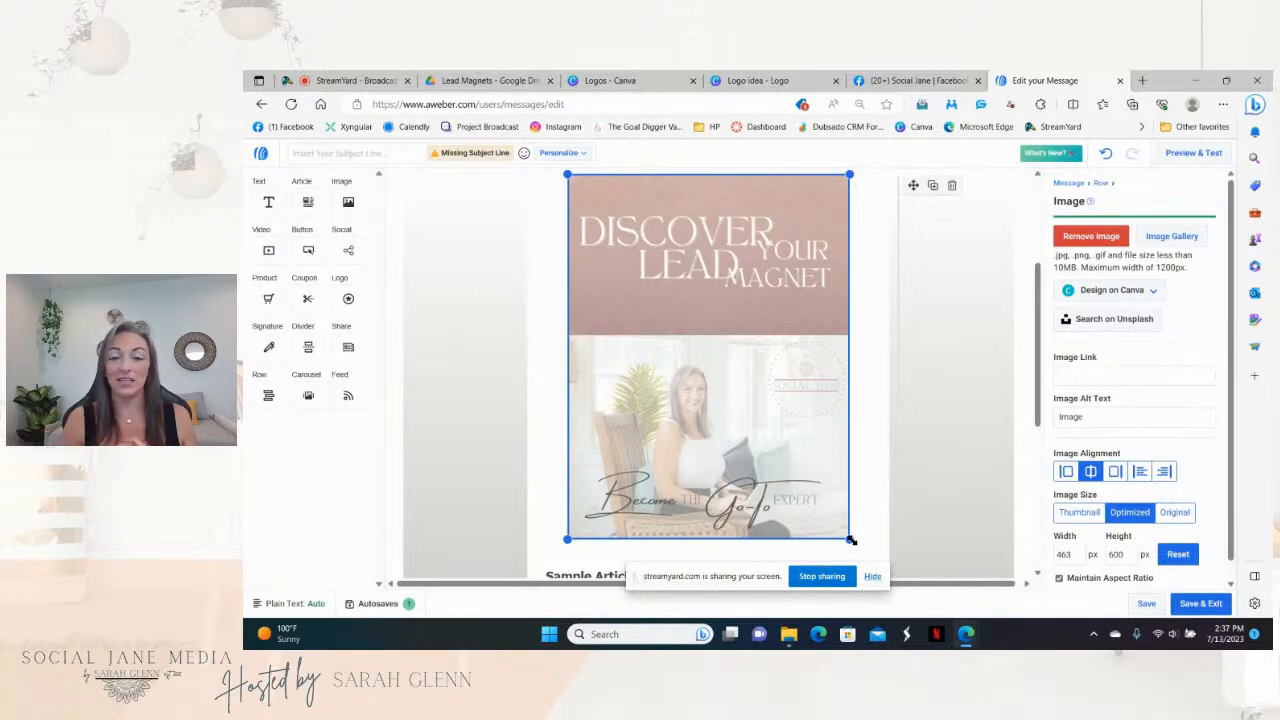
drag(849, 539, 788, 397)
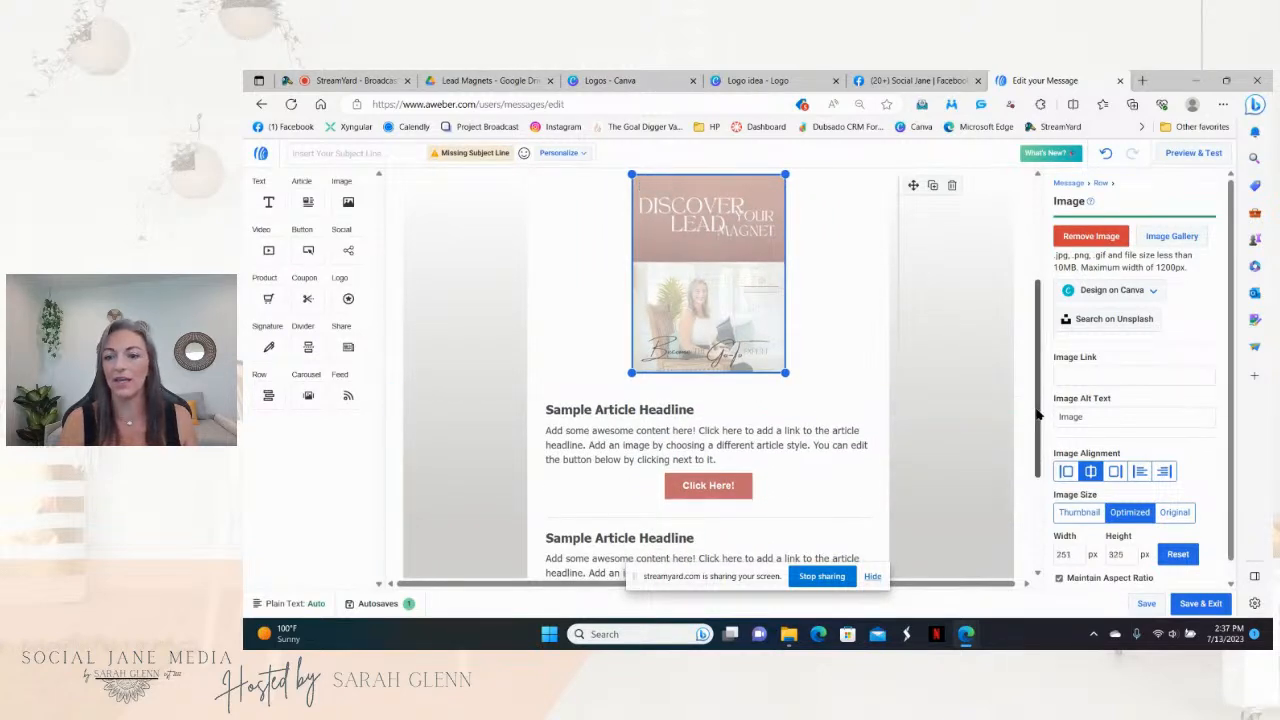
scroll(1040, 376, up, 1)
drag(1040, 376, 1040, 340)
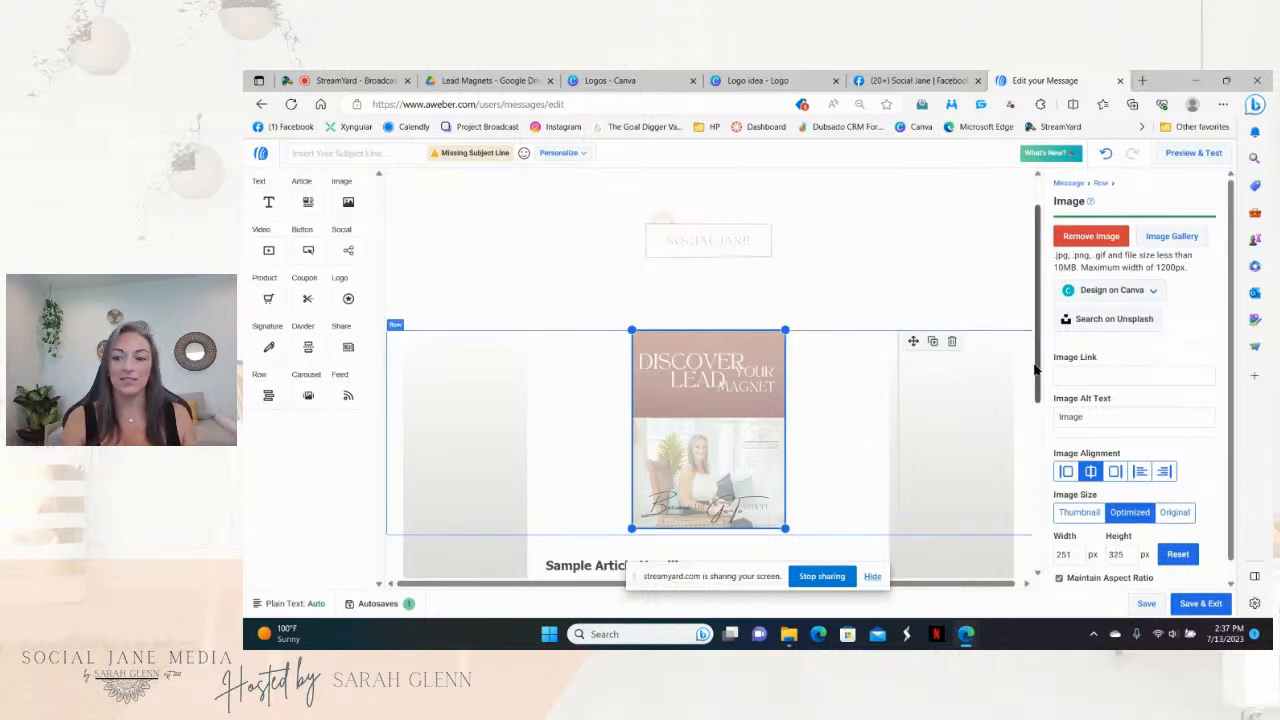
scroll(1035, 369, down, 1)
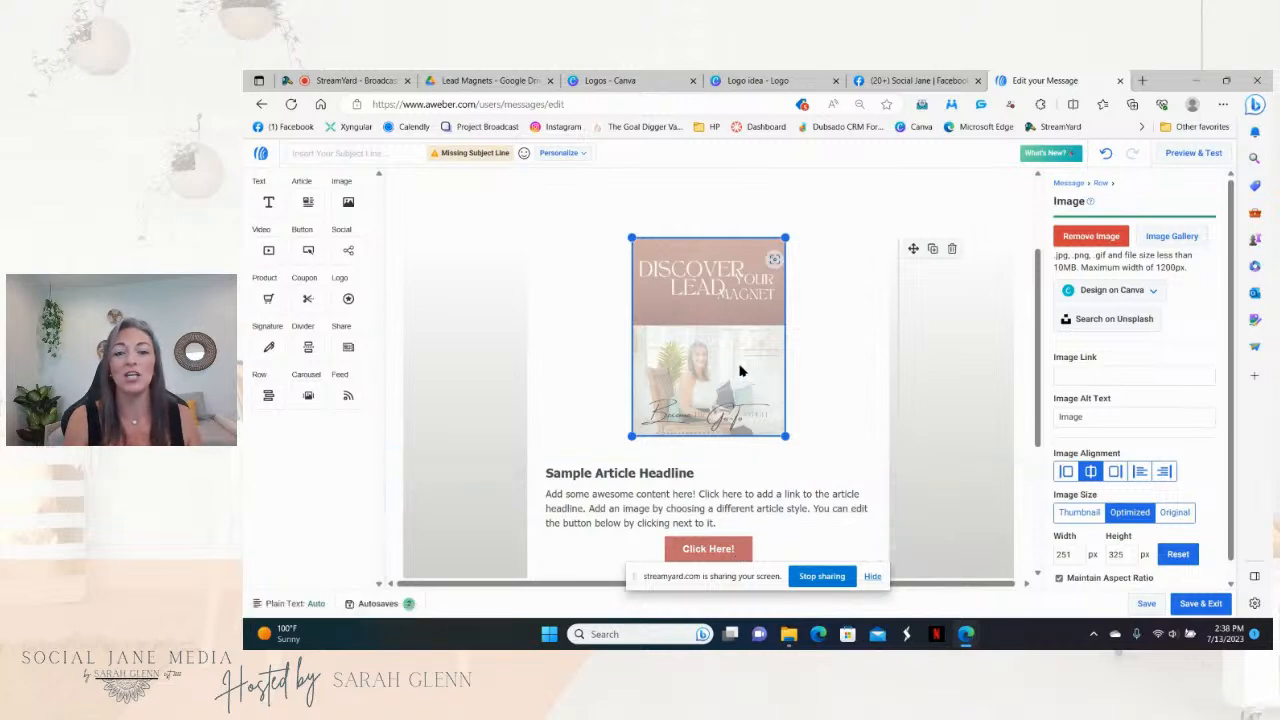
Step: Share the questionnaire PDF as Viewer with anyone with the link and copy its link
click(463, 82)
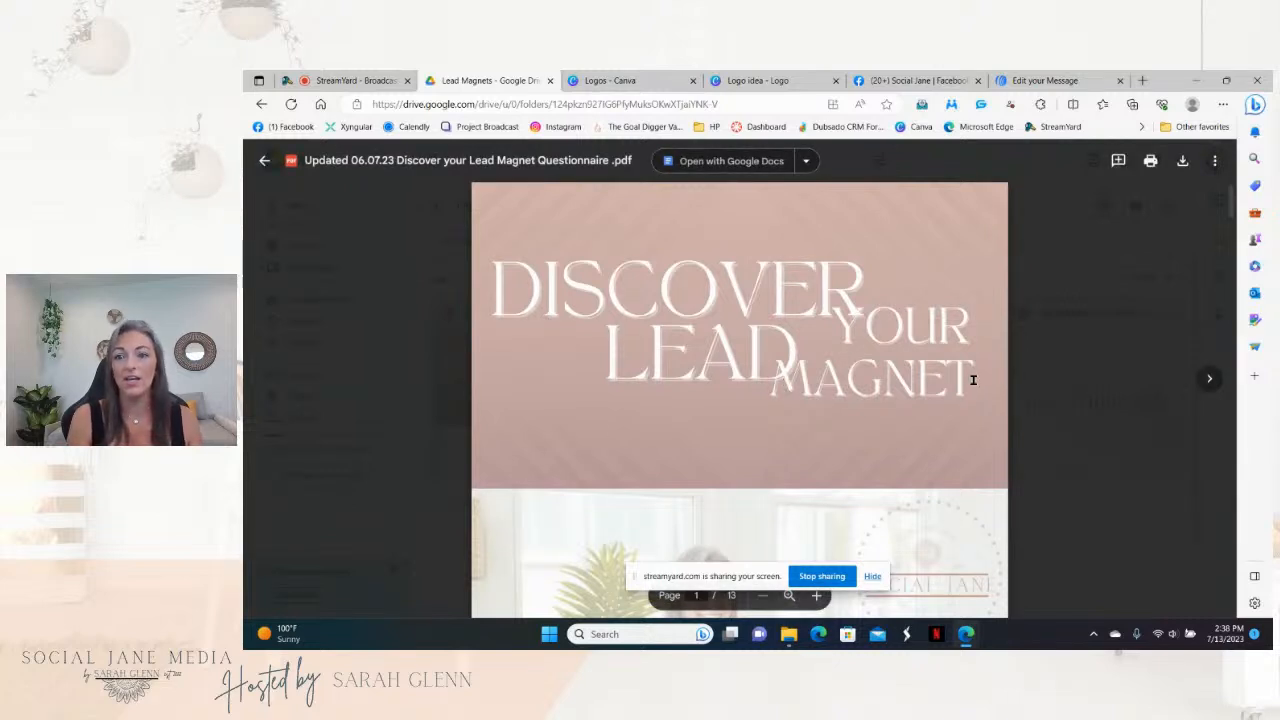
click(1213, 161)
click(1097, 190)
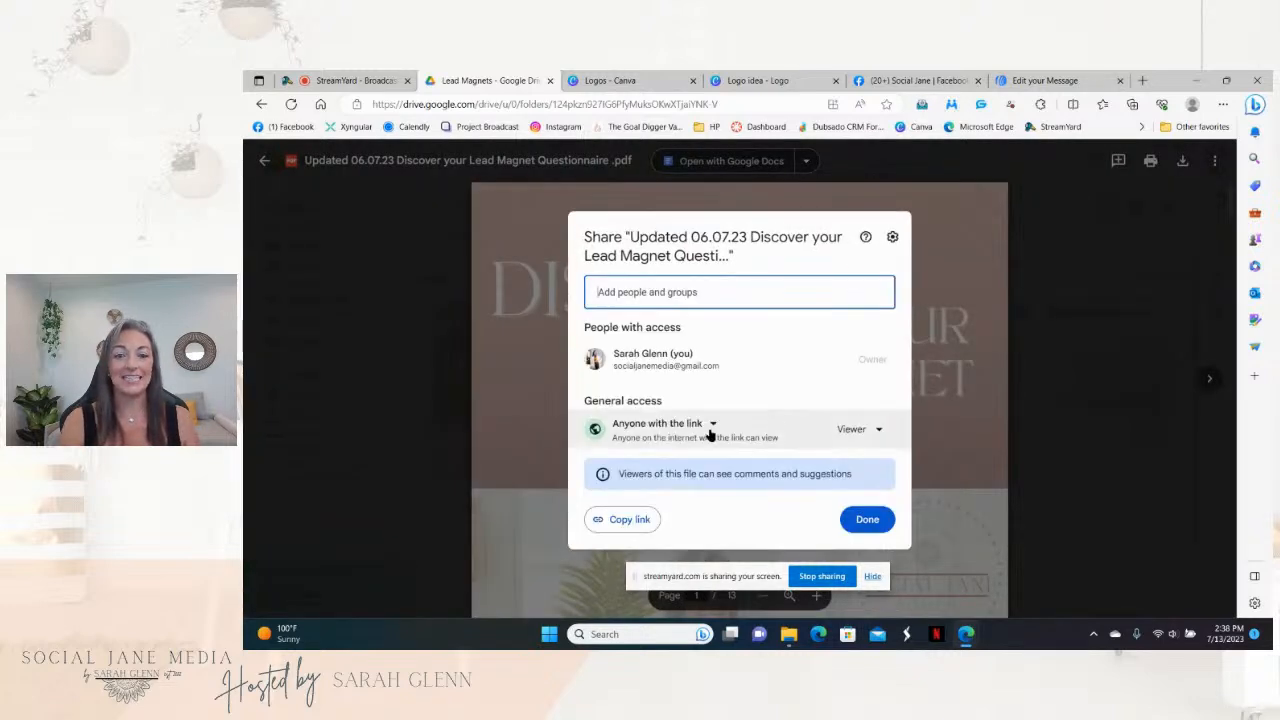
click(712, 425)
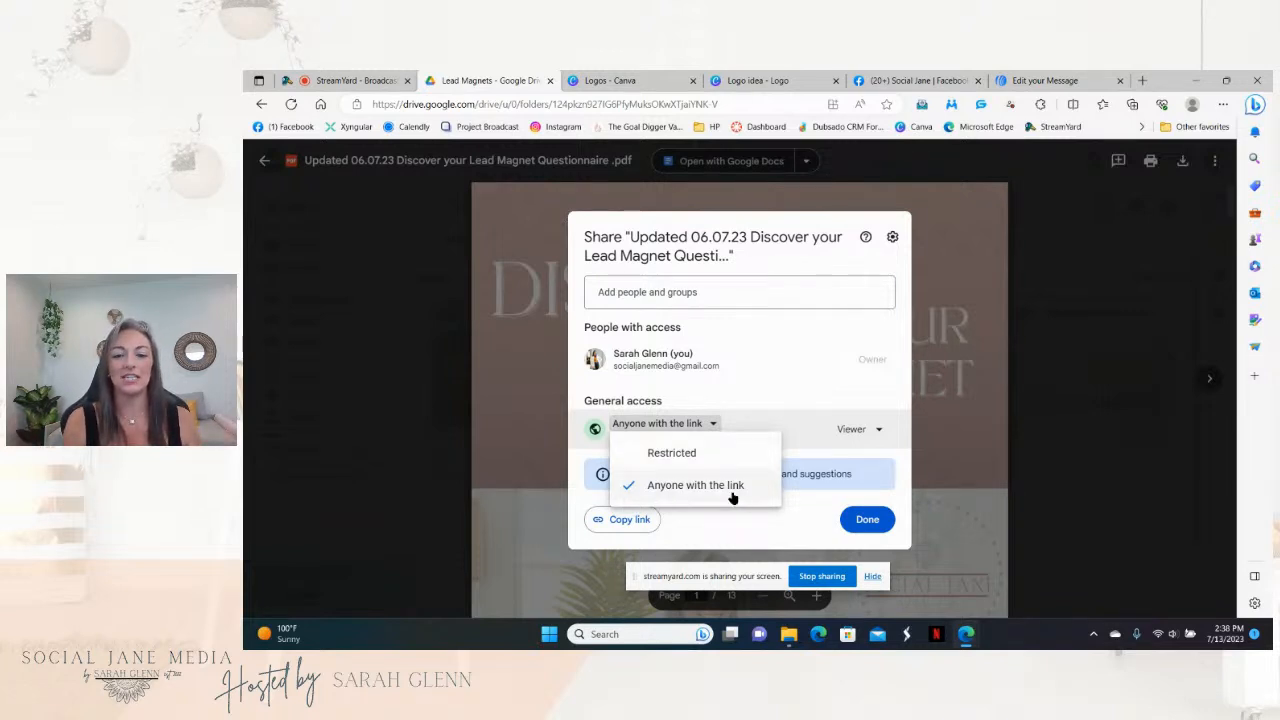
click(732, 495)
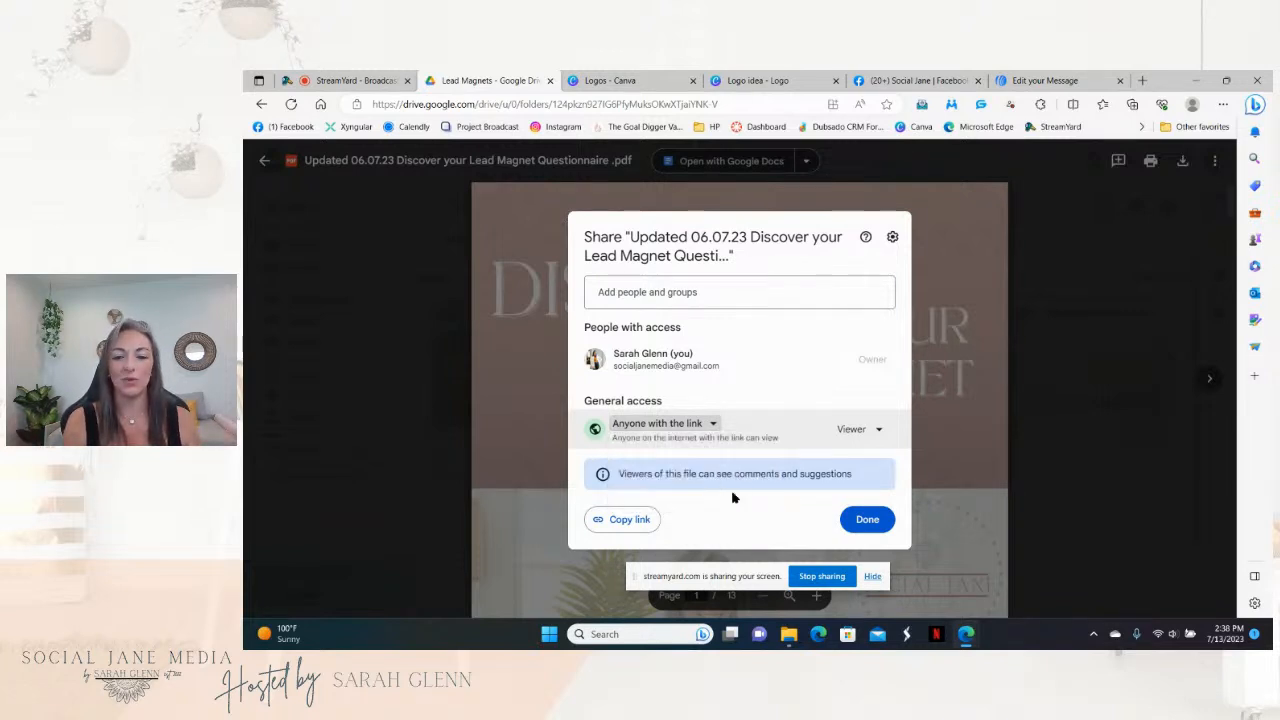
click(853, 431)
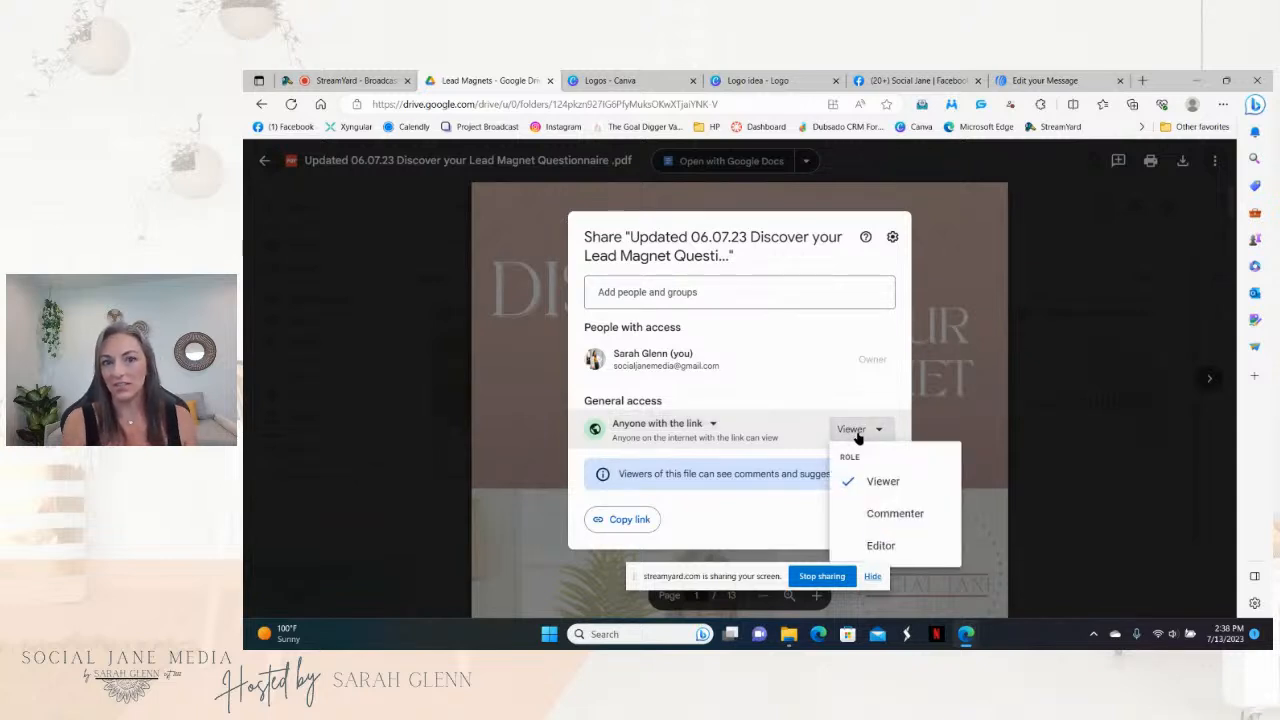
click(855, 432)
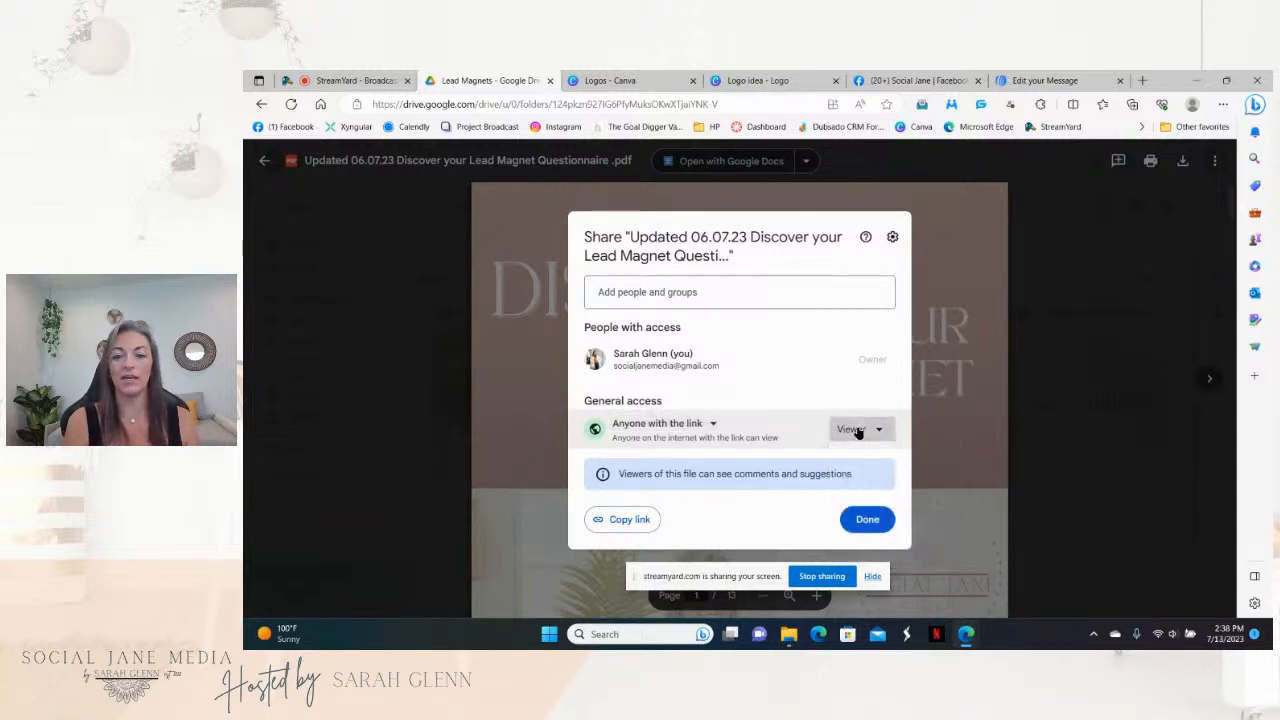
click(636, 521)
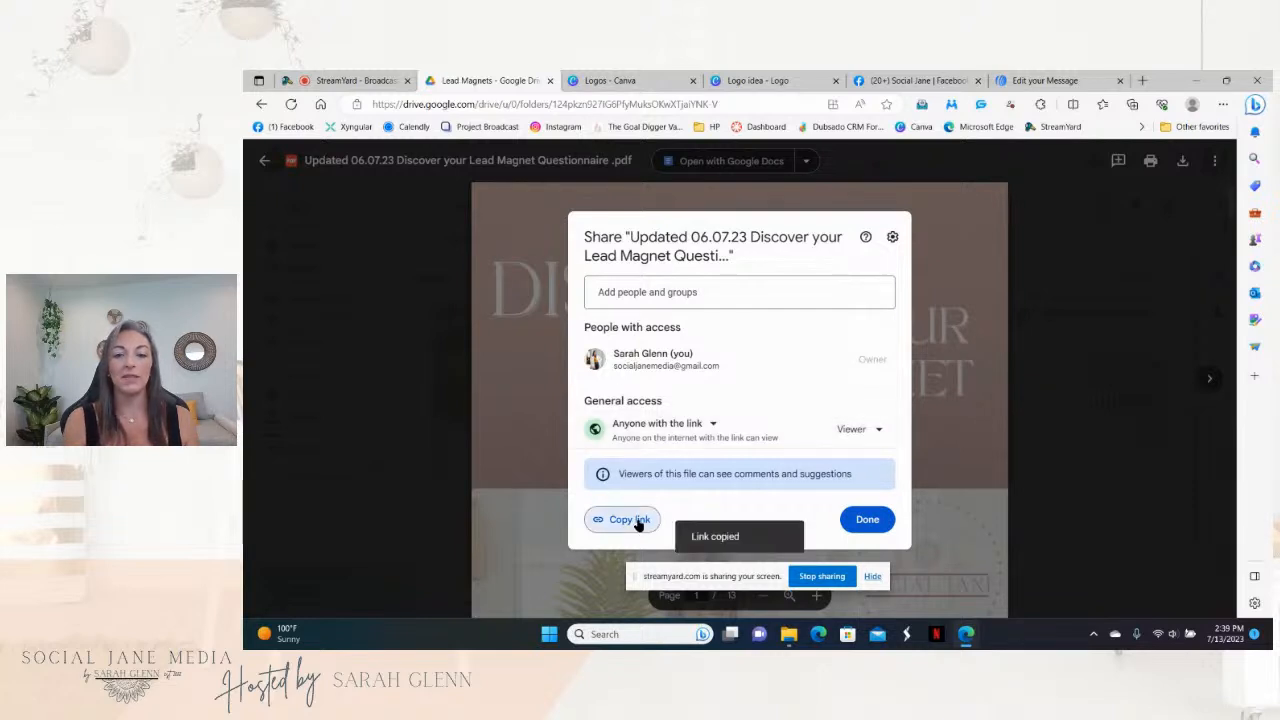
click(1045, 80)
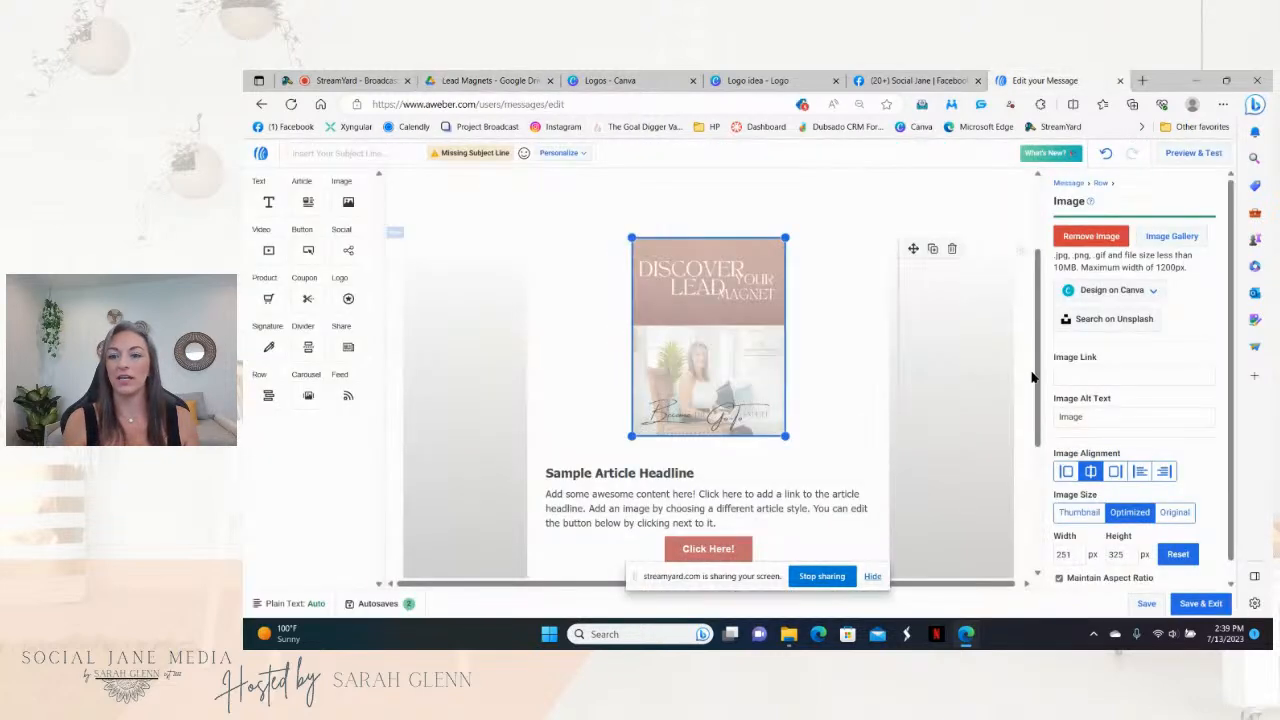
Step: Paste the Drive share link as the lead-magnet image's link and set its alt text to 'freebie'
click(1071, 376)
right_click(1073, 376)
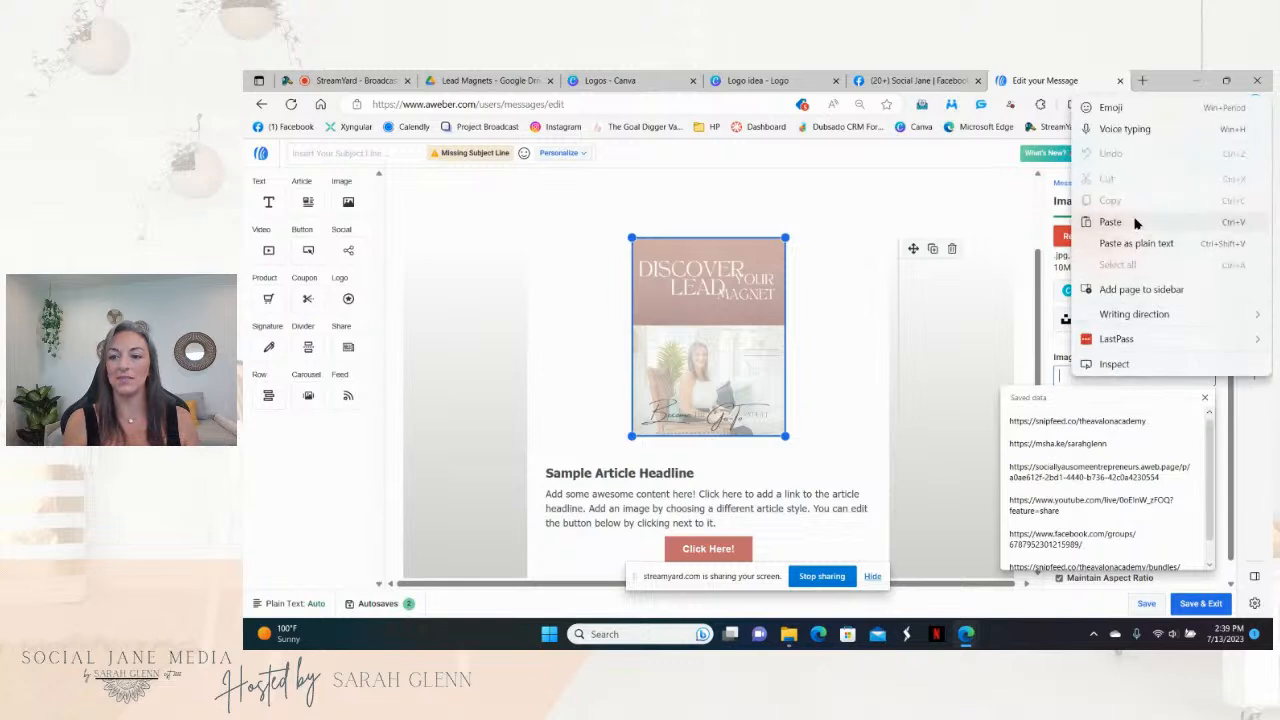
click(1134, 221)
click(1094, 412)
double_click(1097, 417)
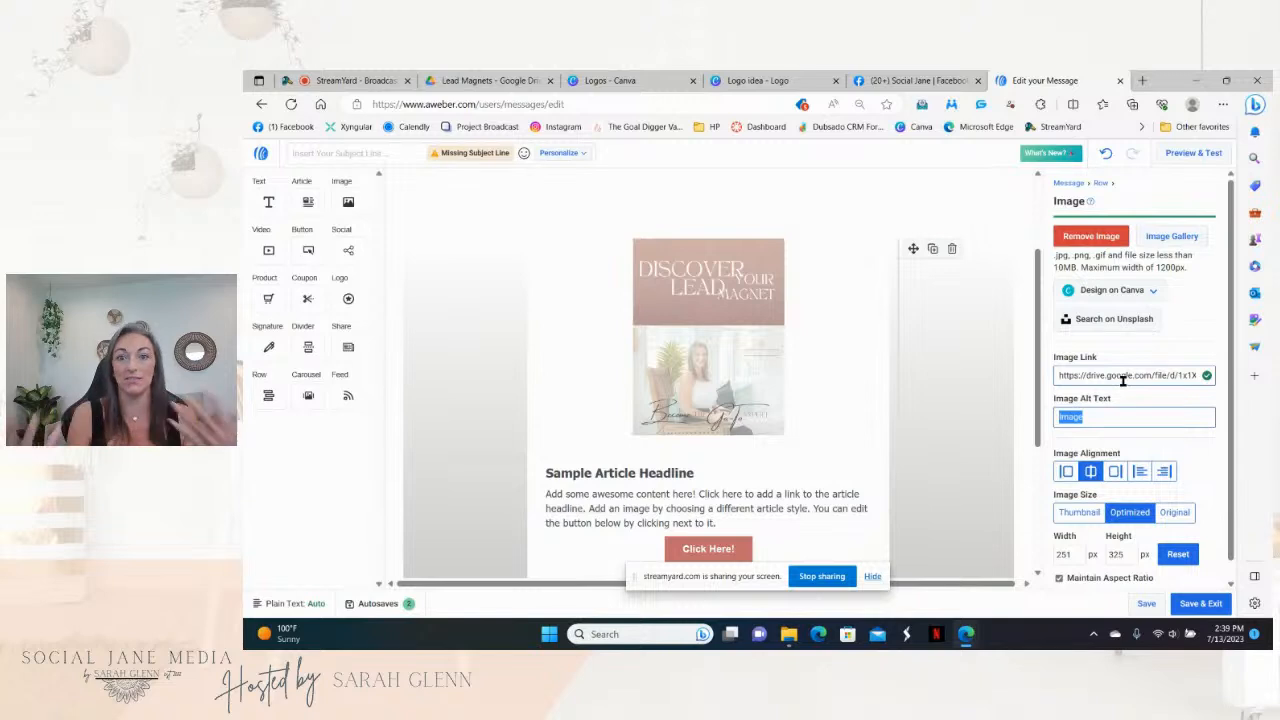
text(freebie)
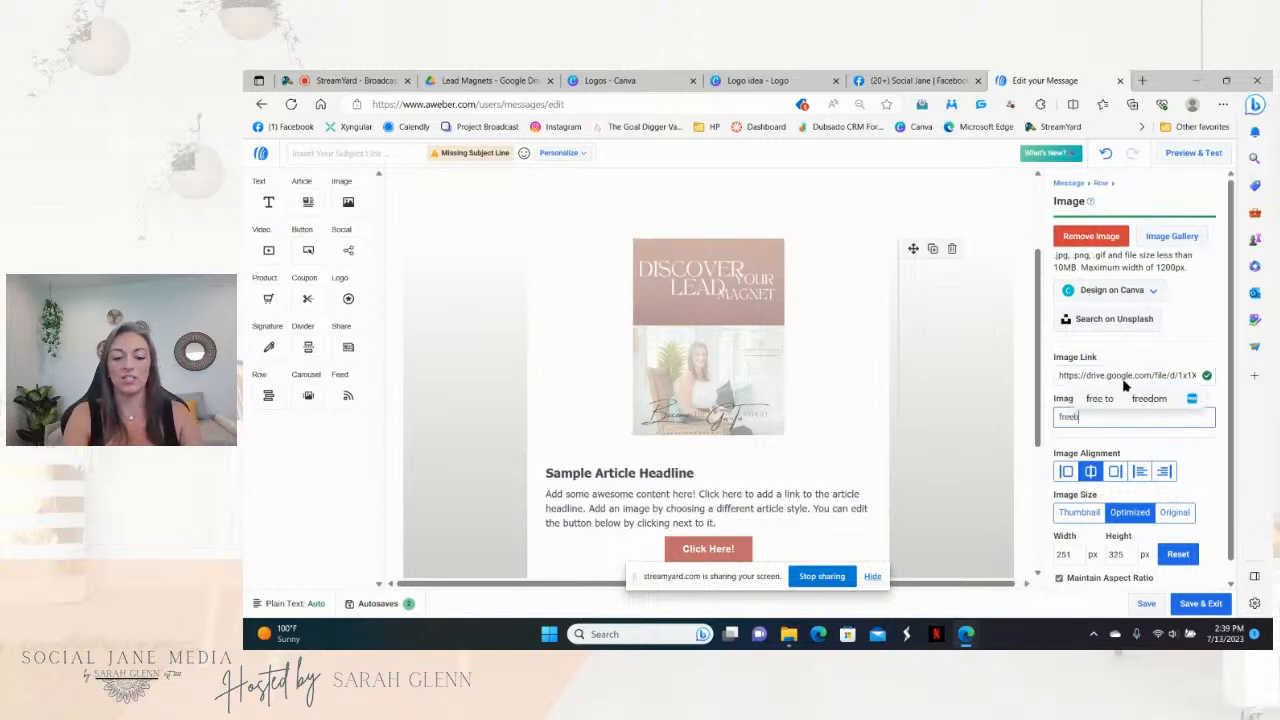
click(996, 439)
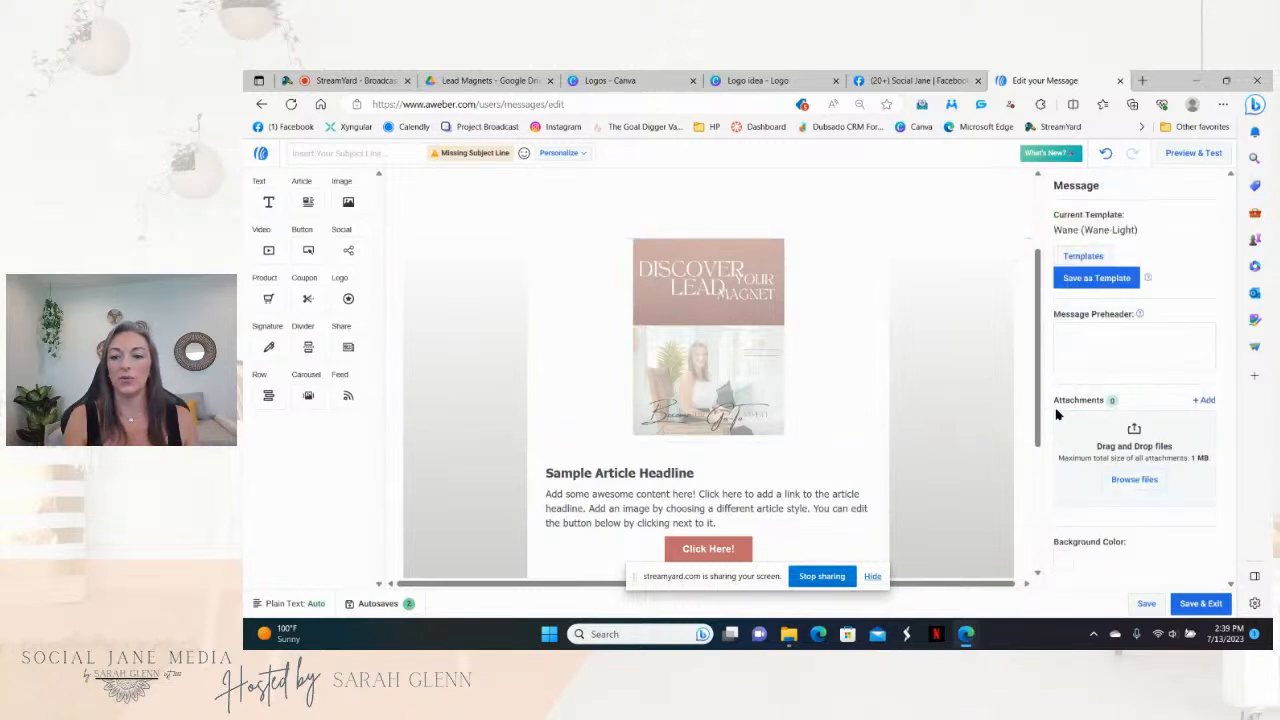
Step: Recheck the lead-magnet image's link, then select the Social Jane logo image
click(778, 382)
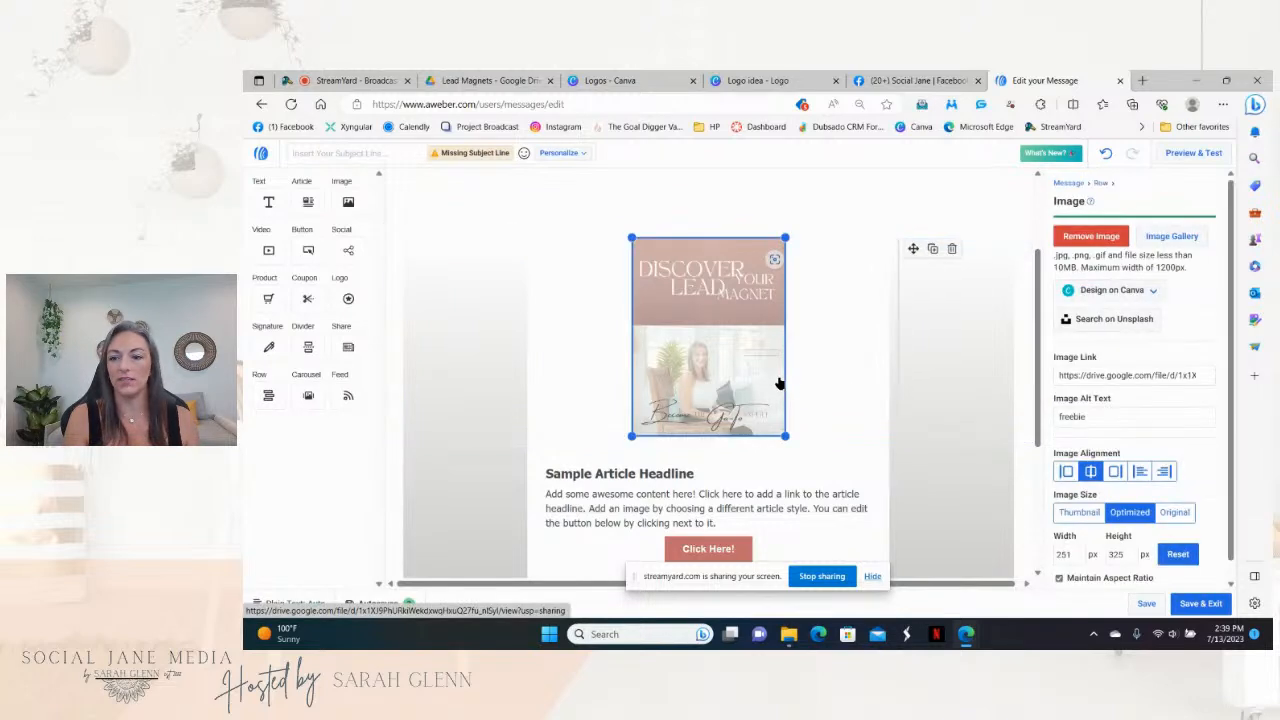
drag(1038, 385, 1038, 306)
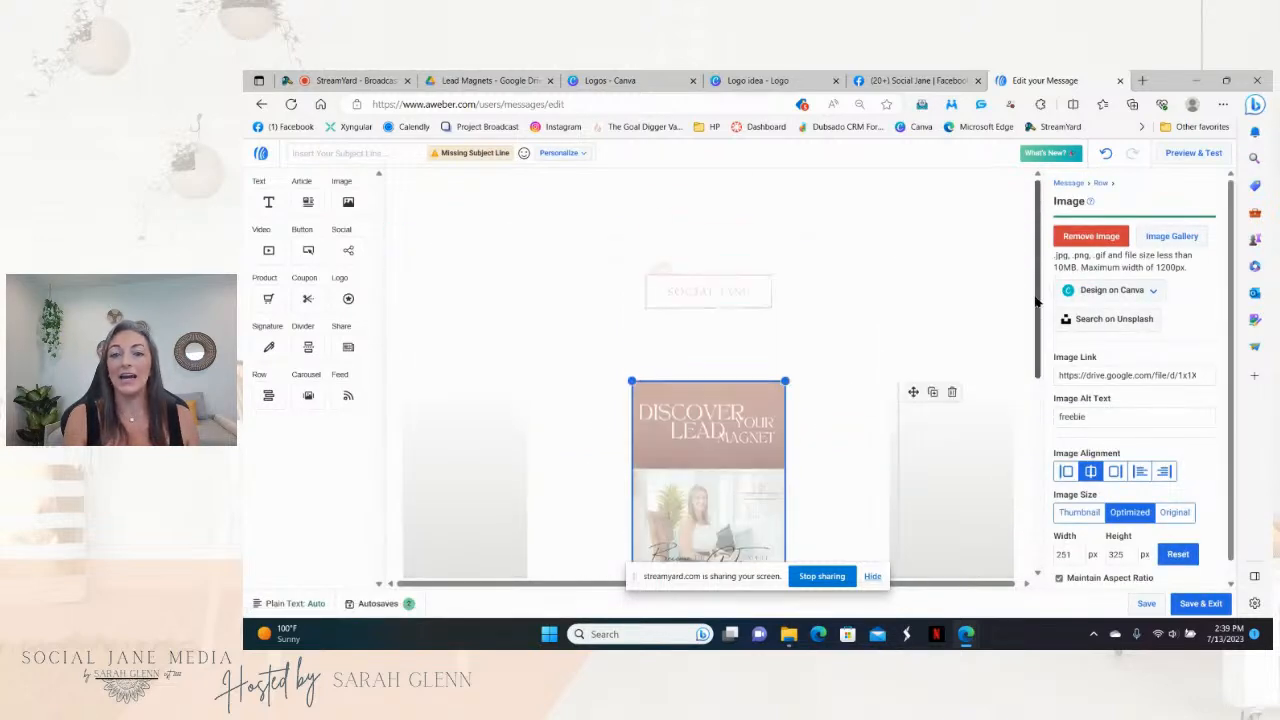
click(708, 301)
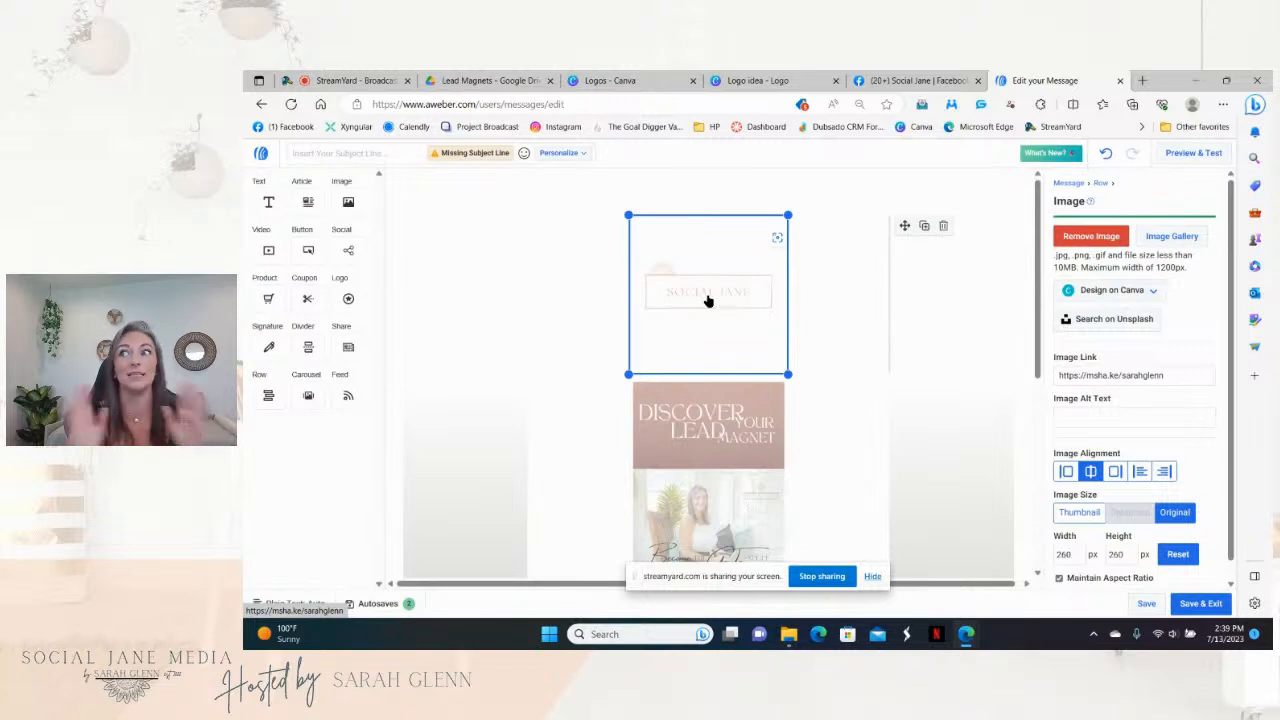
Step: Copy the Social Jane Facebook group page's web address and return to AWeber
click(882, 79)
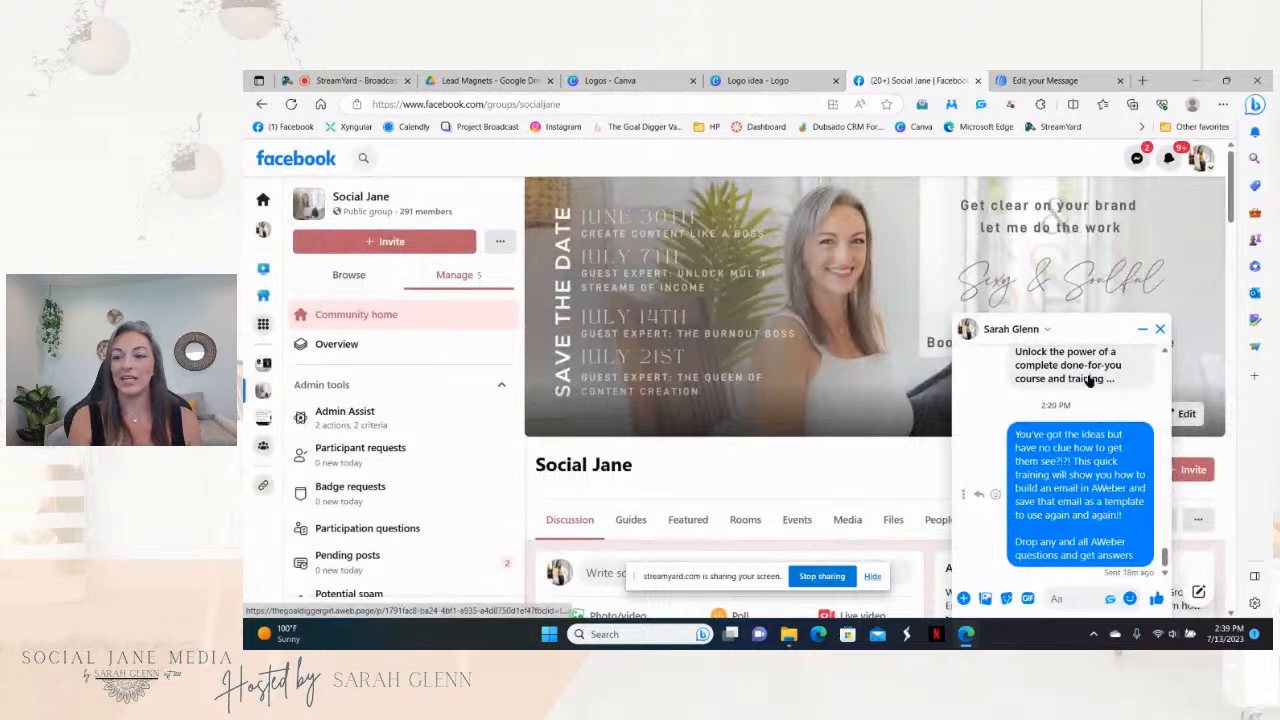
click(1160, 328)
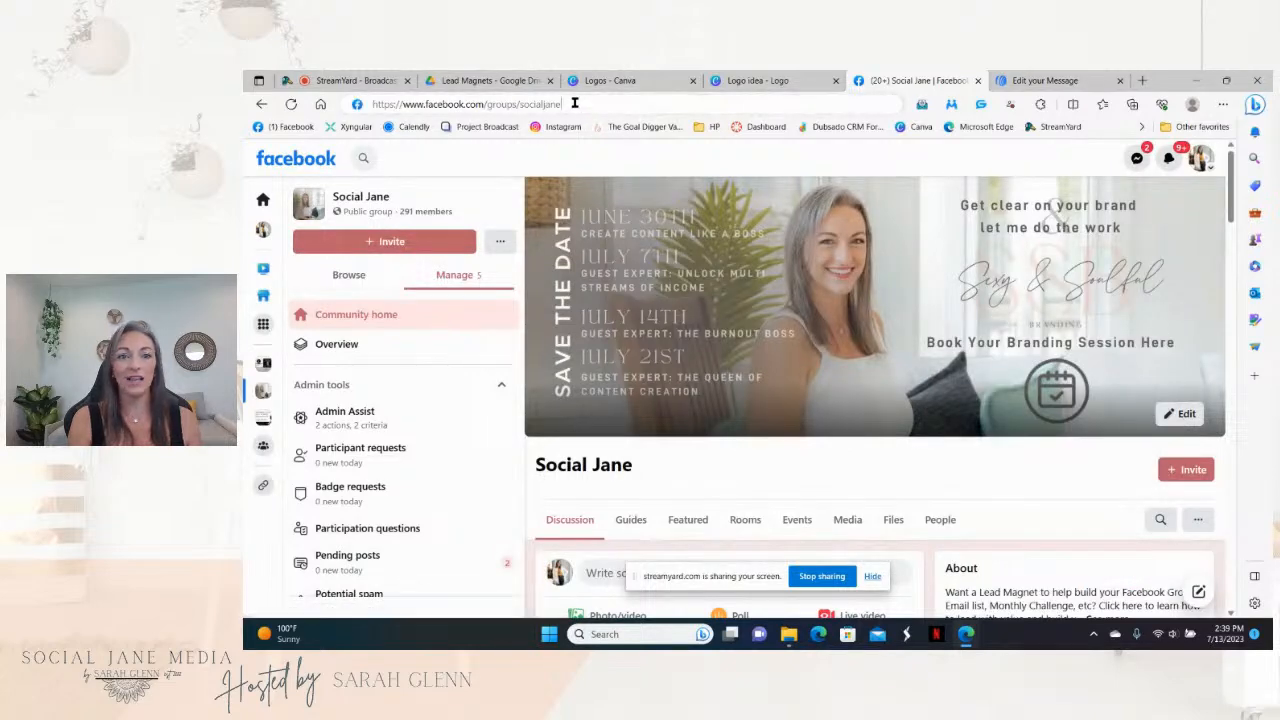
click(575, 103)
right_click(575, 103)
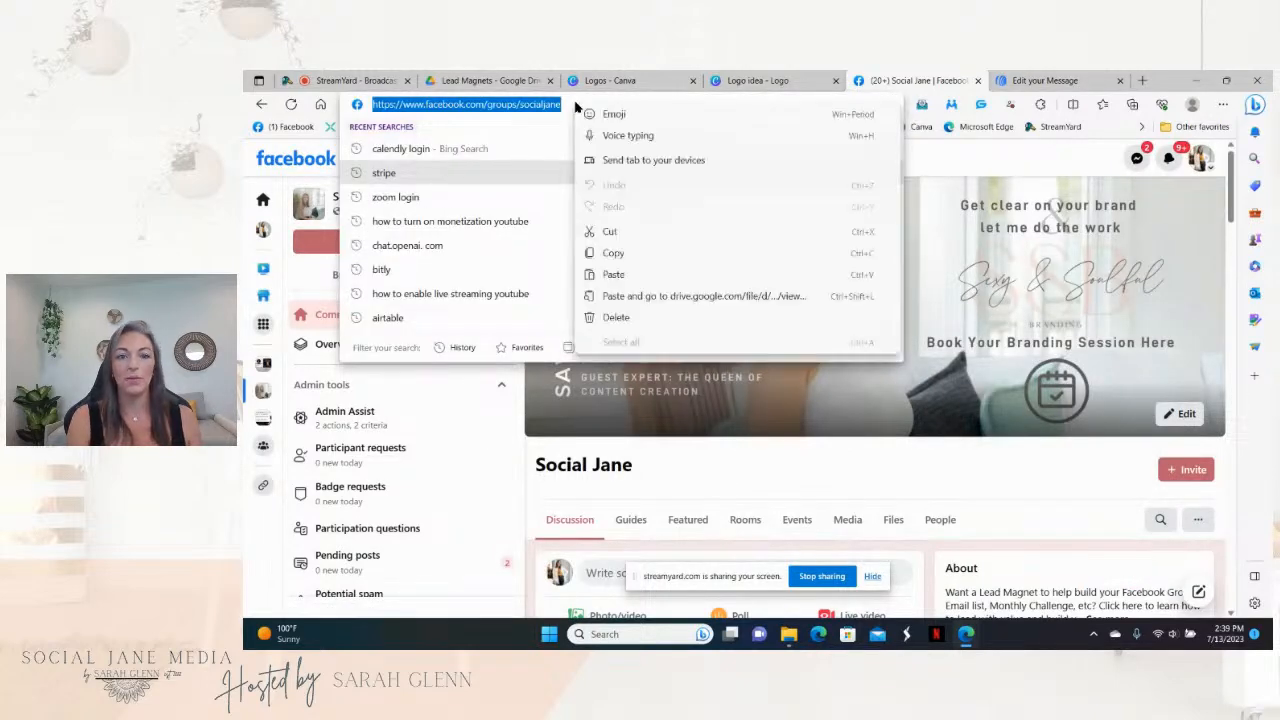
click(645, 257)
click(1045, 80)
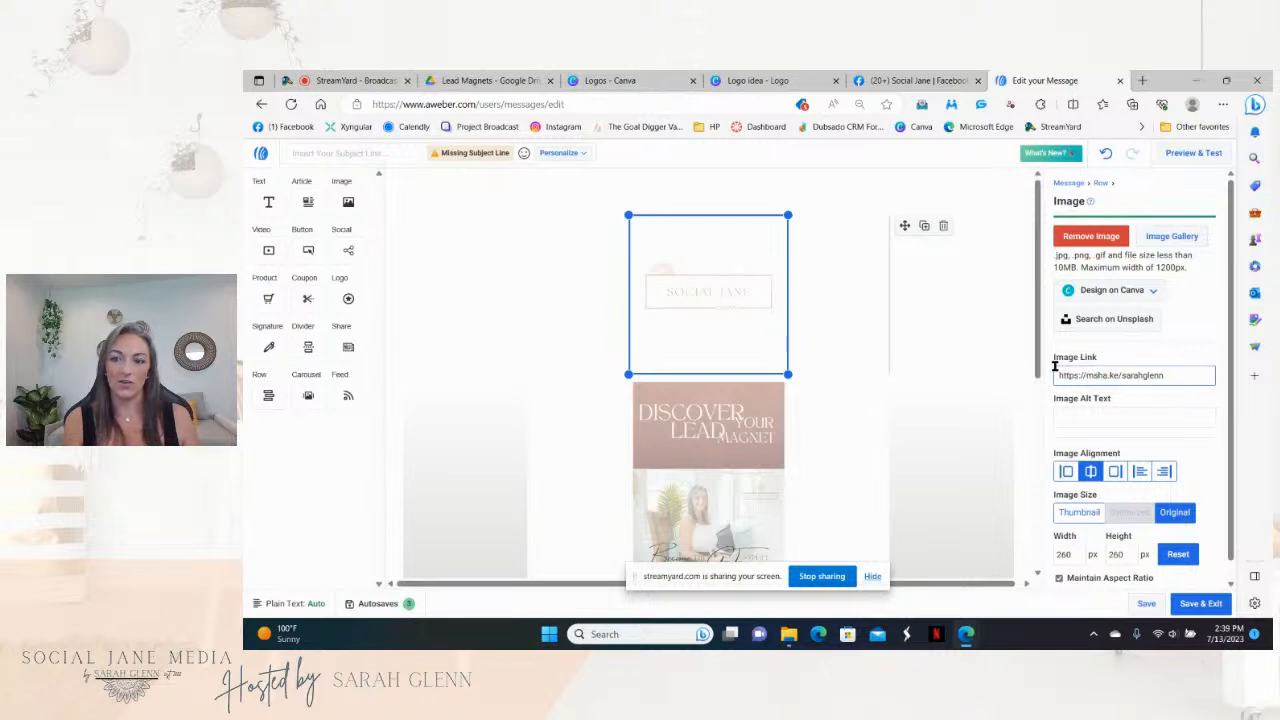
Step: Replace the logo's link with the Facebook group address and set its alt text to 'group'
triple_click(1171, 375)
key(BackSpace)
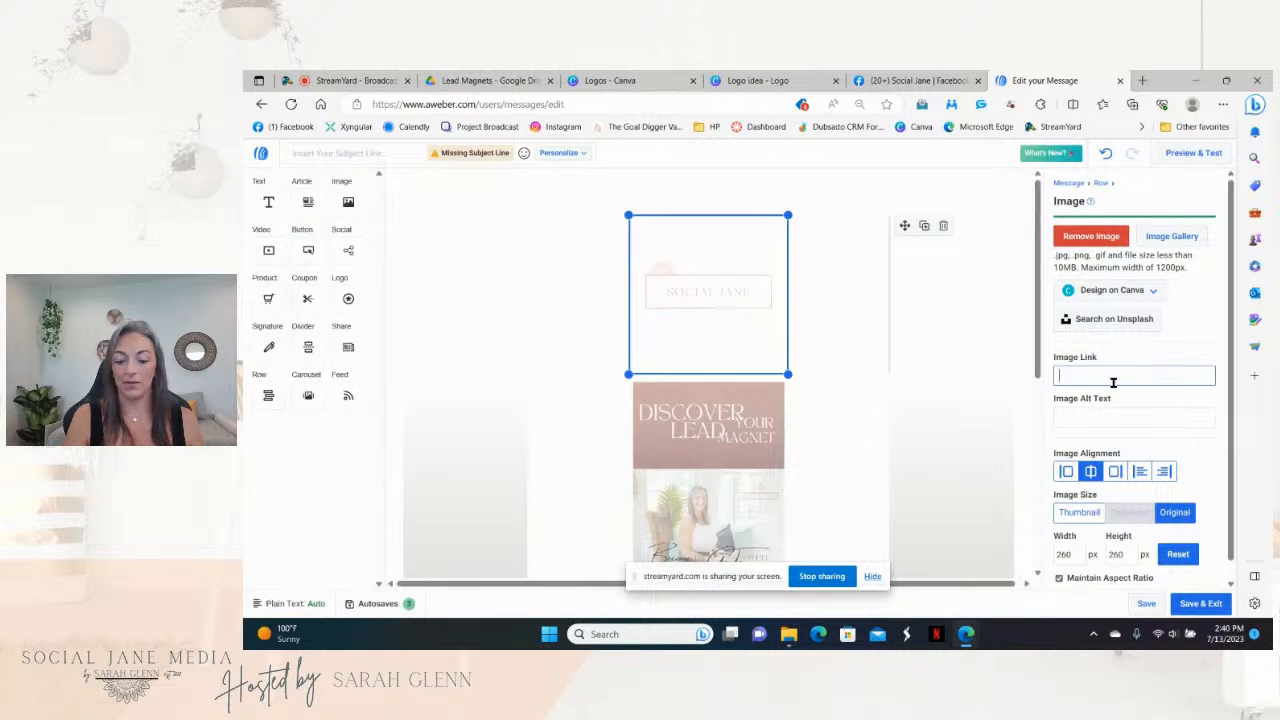
right_click(1113, 376)
click(1124, 226)
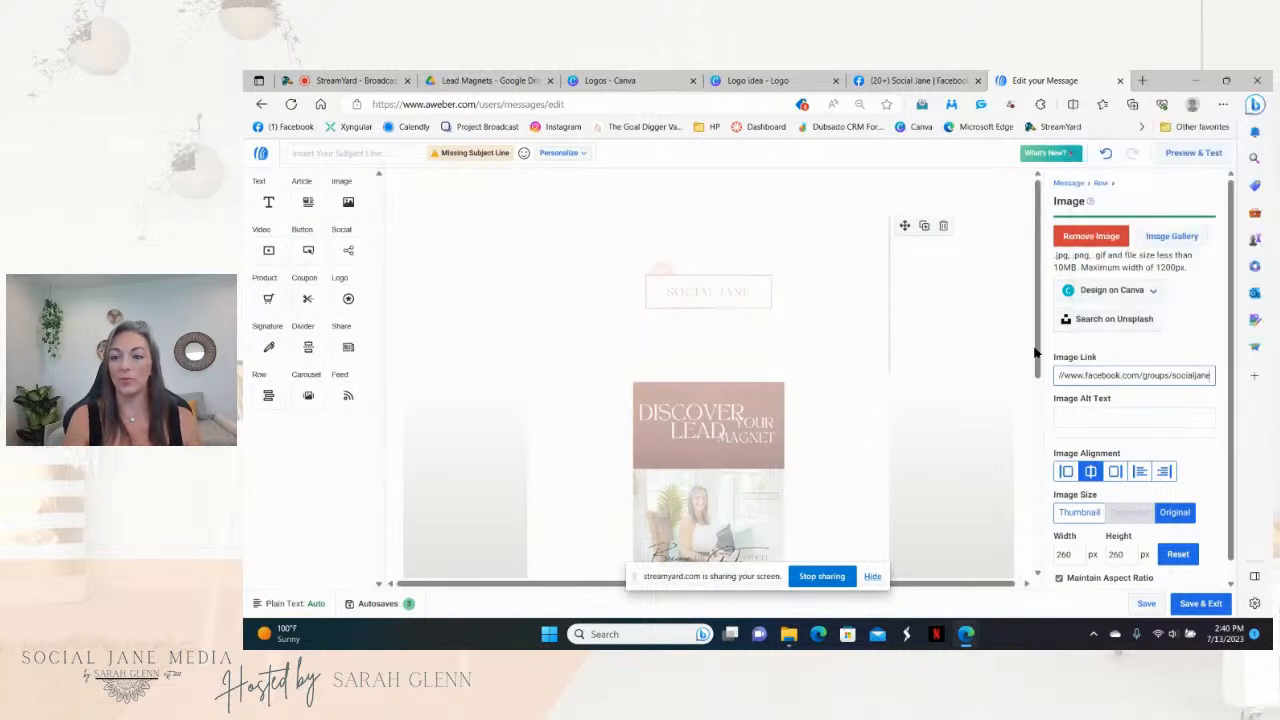
click(1099, 422)
text(group)
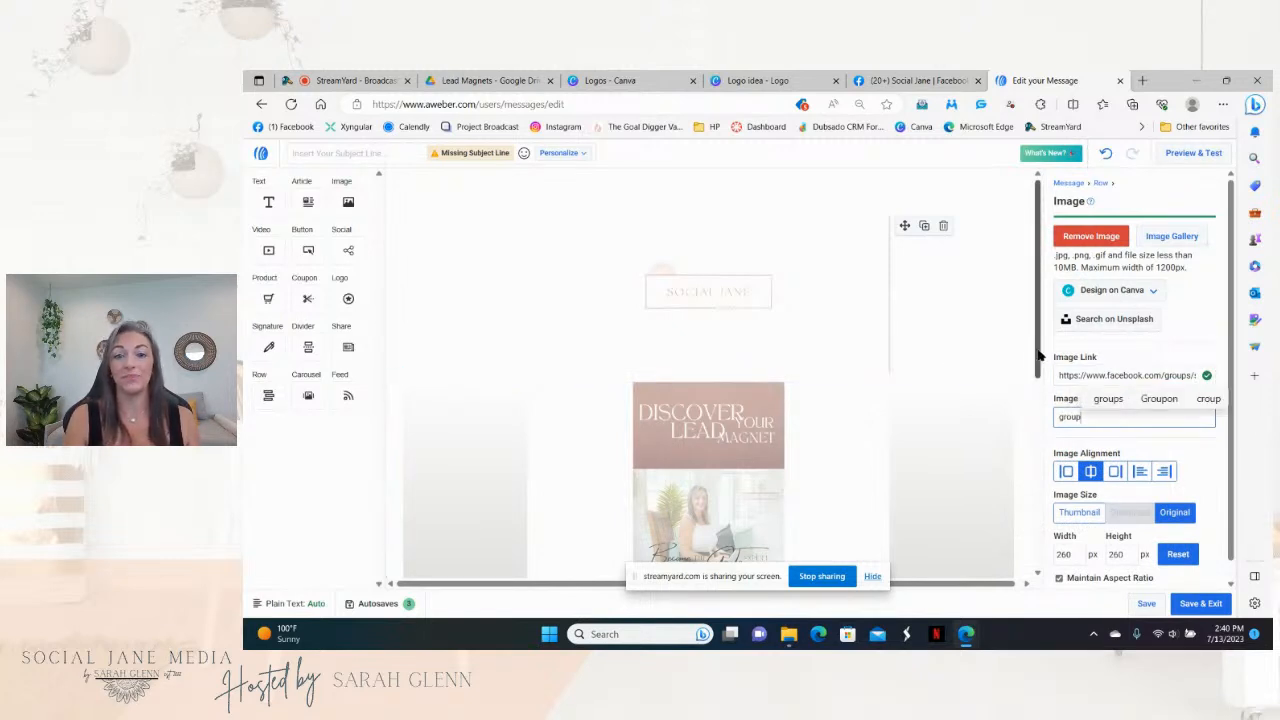
scroll(1040, 355, down, 5)
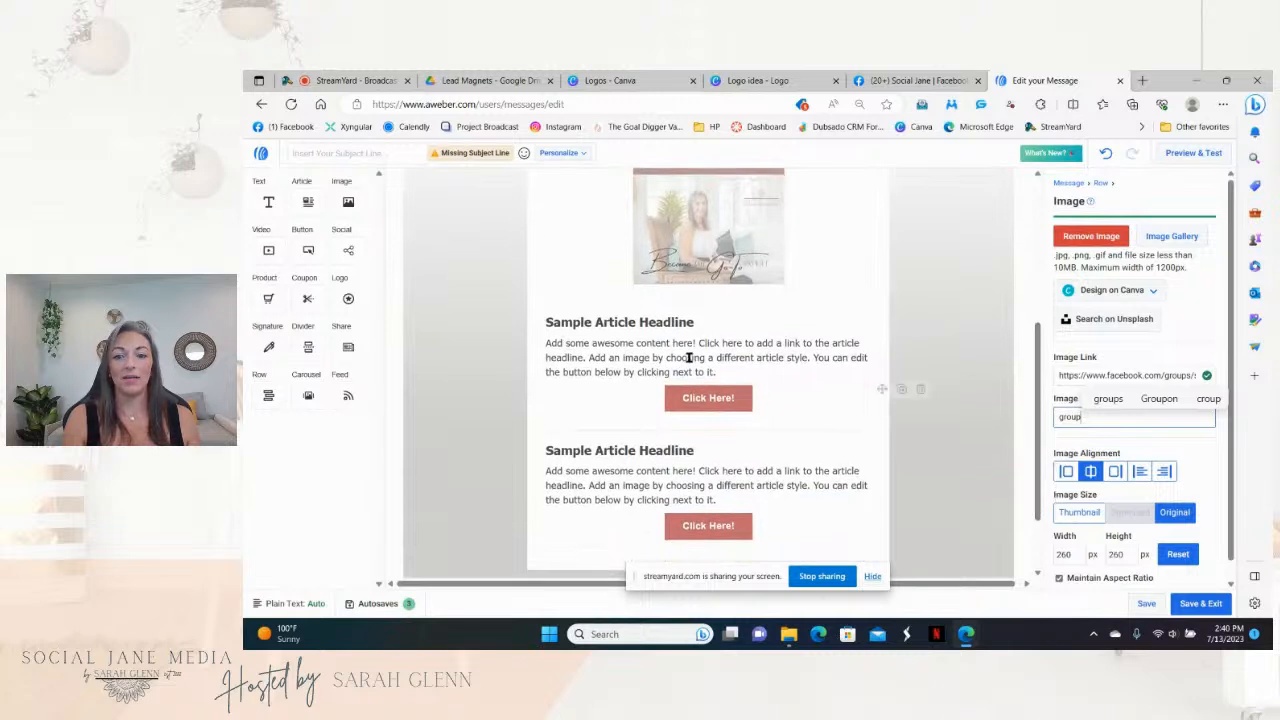
click(723, 368)
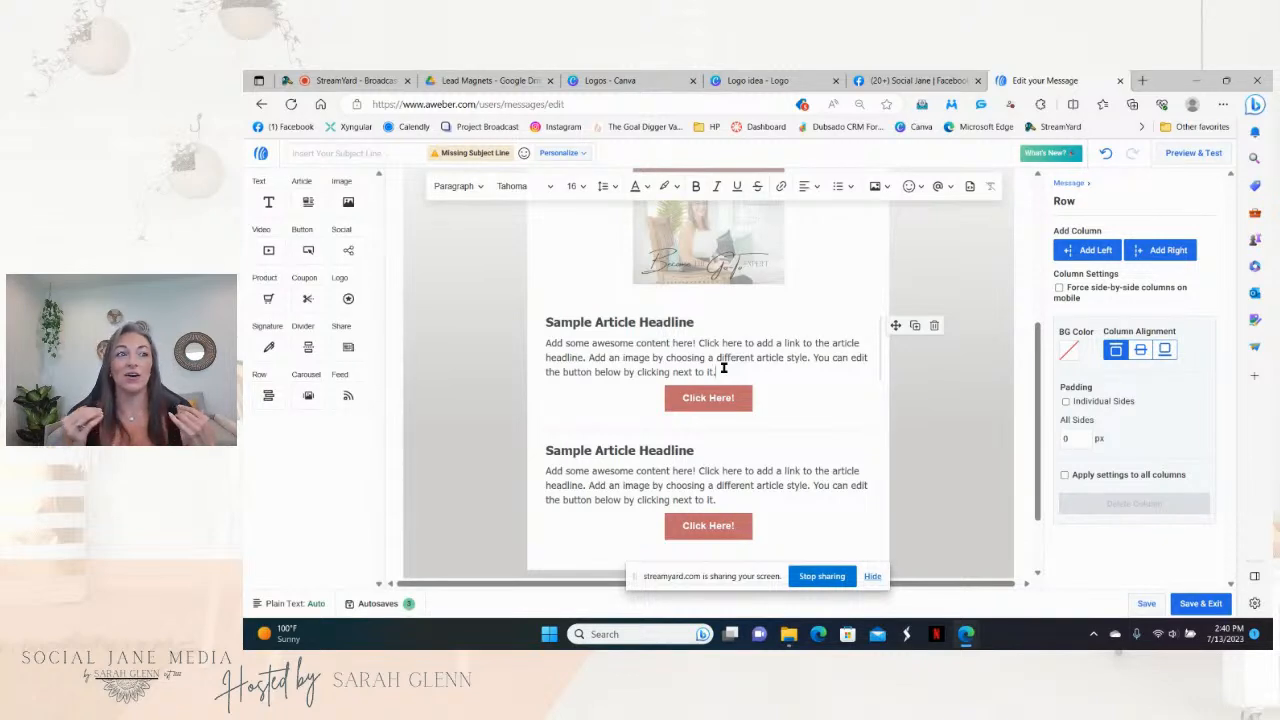
click(727, 323)
drag(706, 322, 547, 321)
text(Hel)
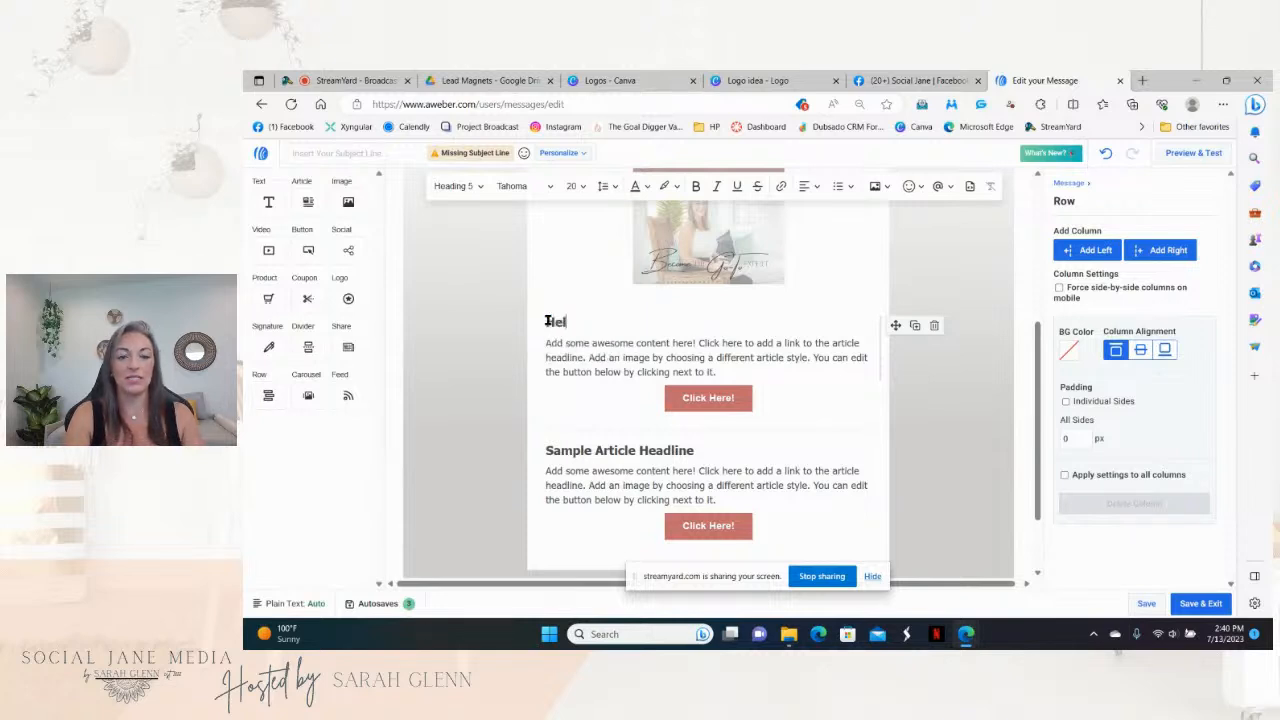
text(lo,)
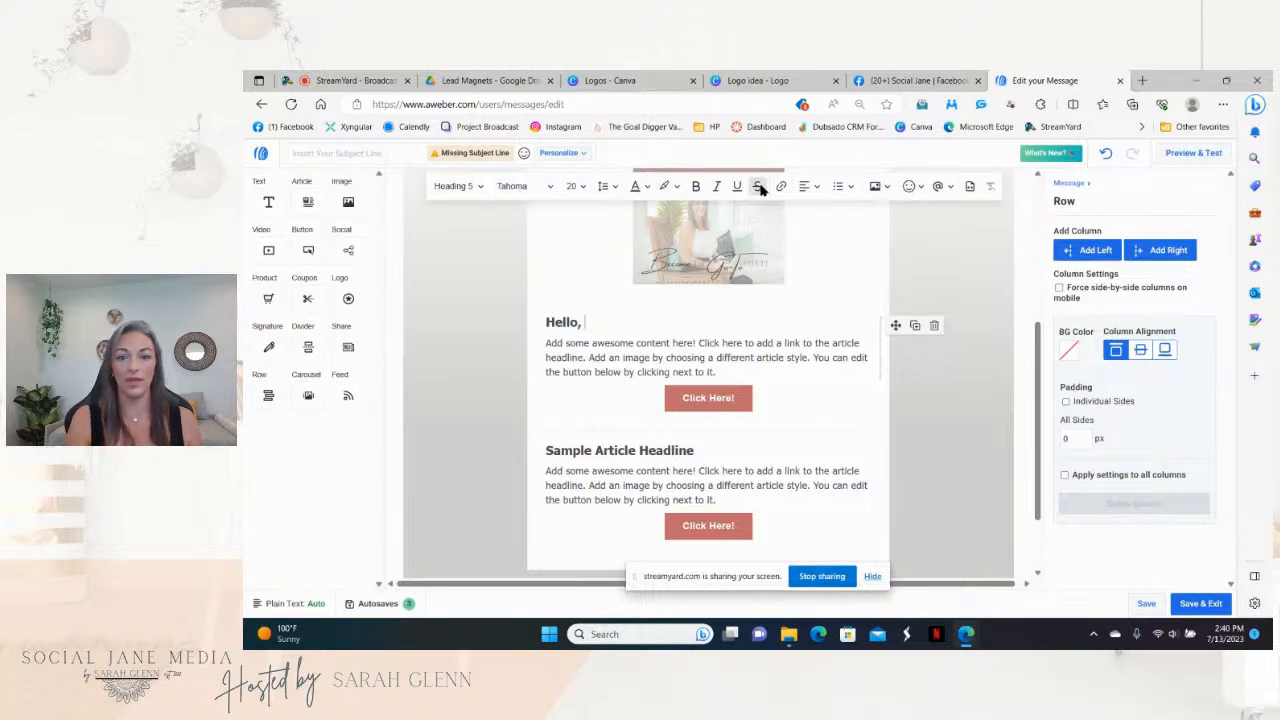
click(948, 188)
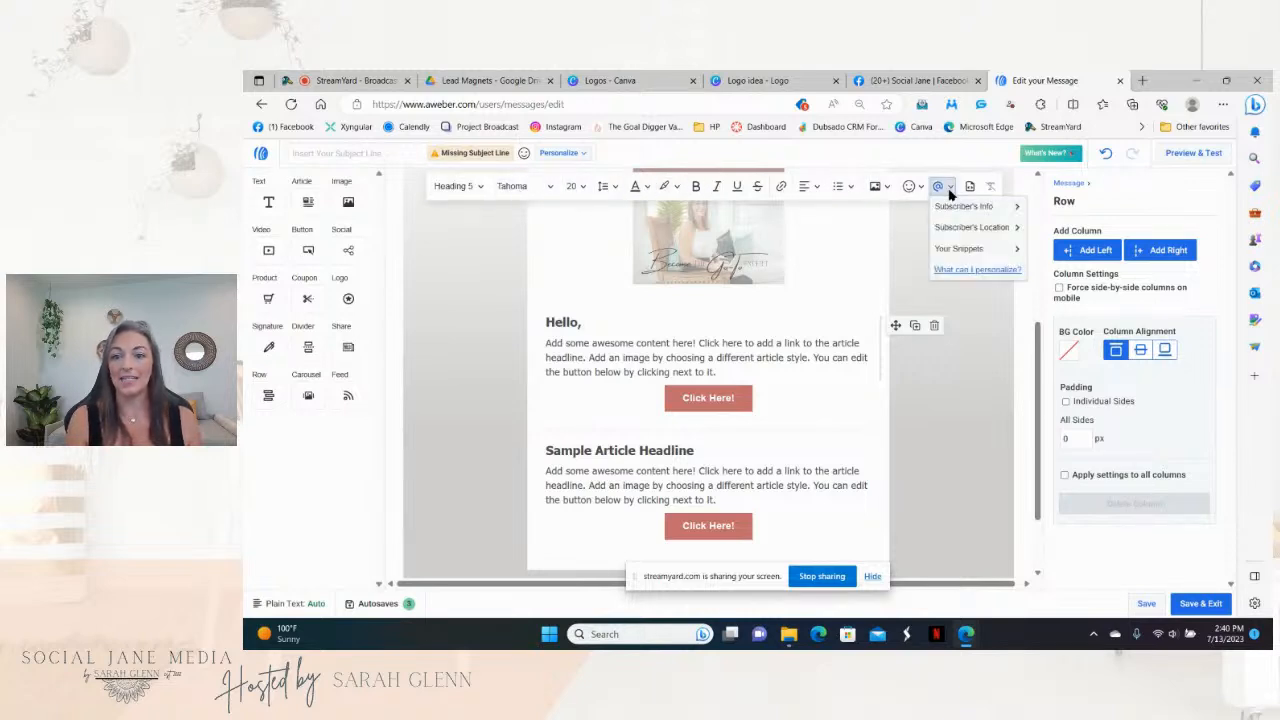
click(1015, 207)
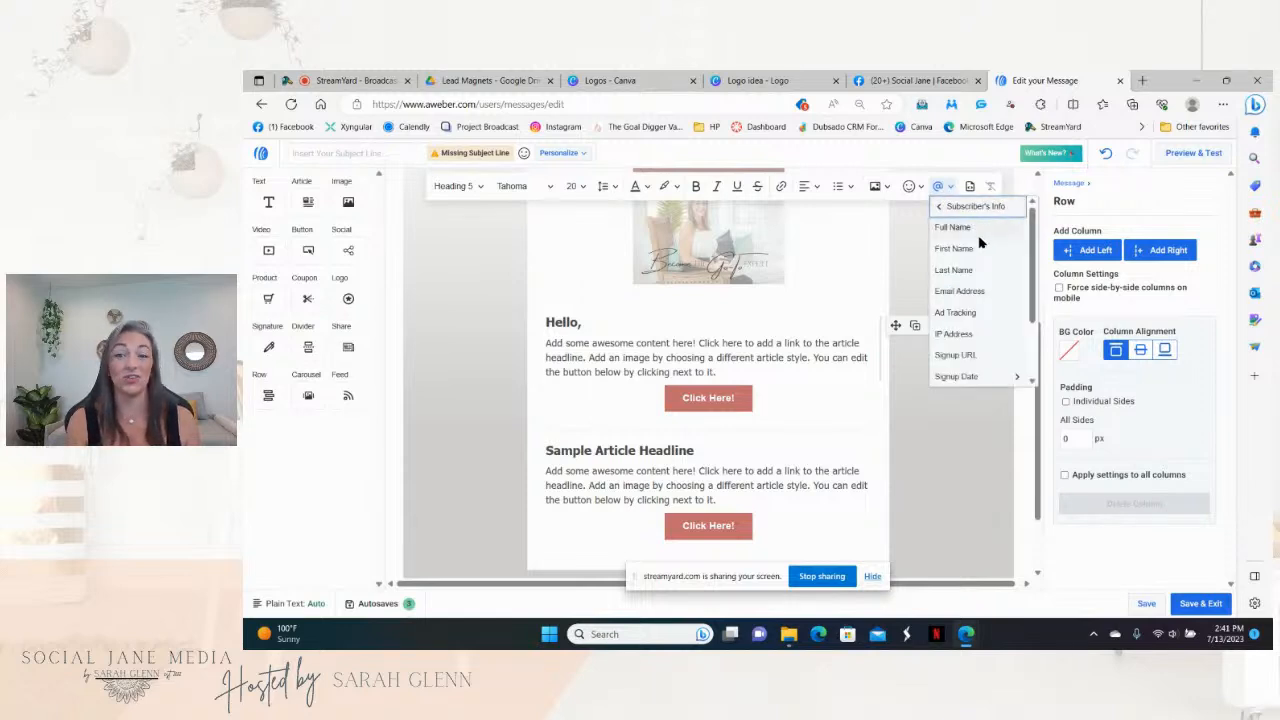
click(974, 249)
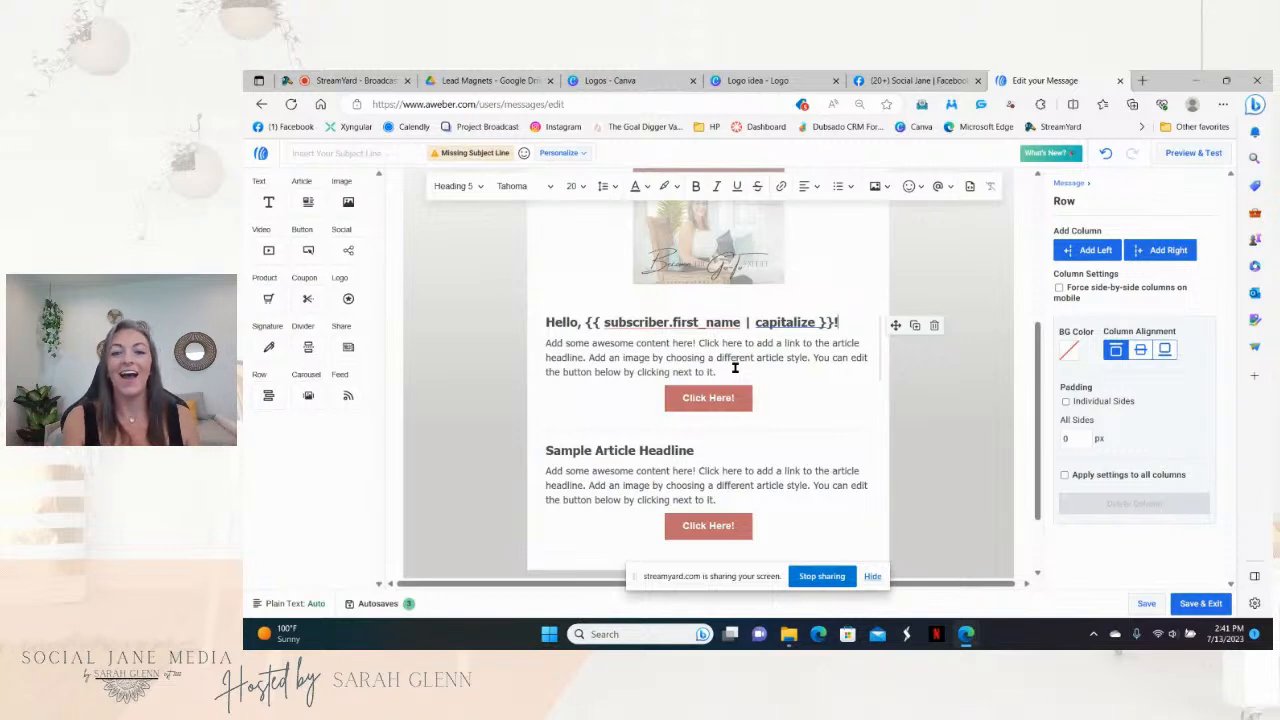
Step: Relabel the first Click Here! button to 'Download Now!'
click(734, 400)
drag(734, 400, 690, 400)
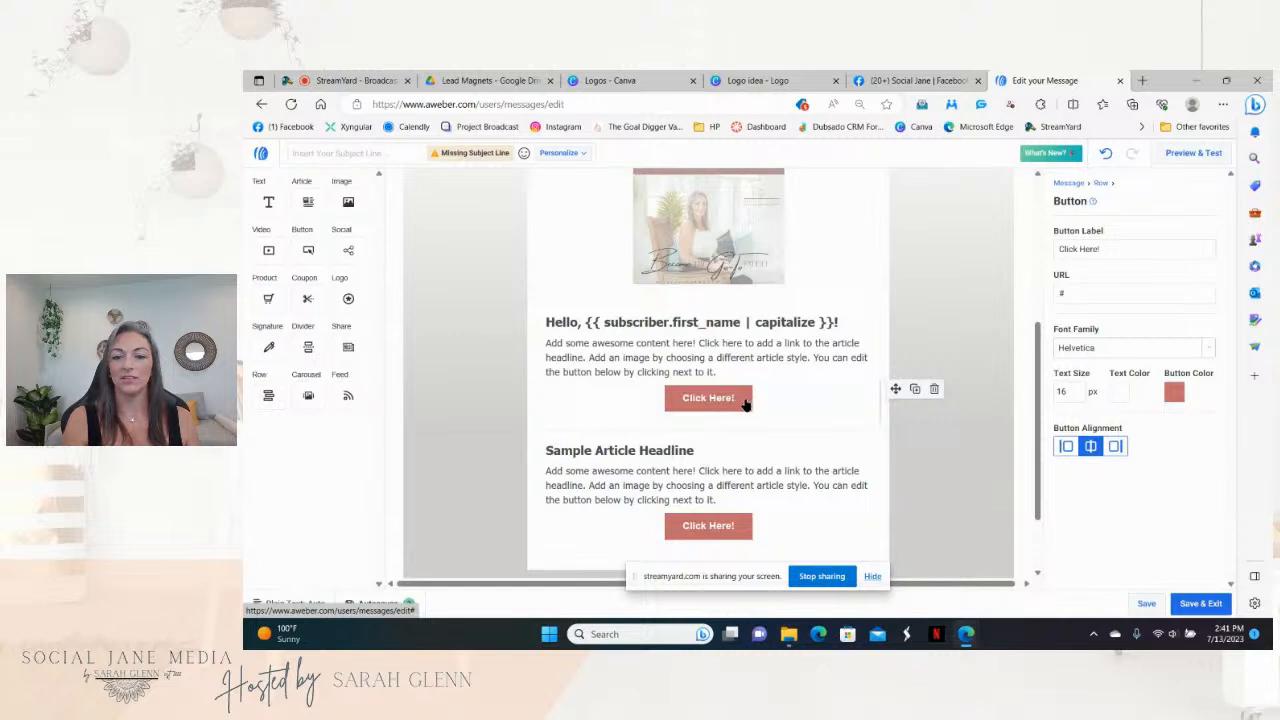
triple_click(1110, 249)
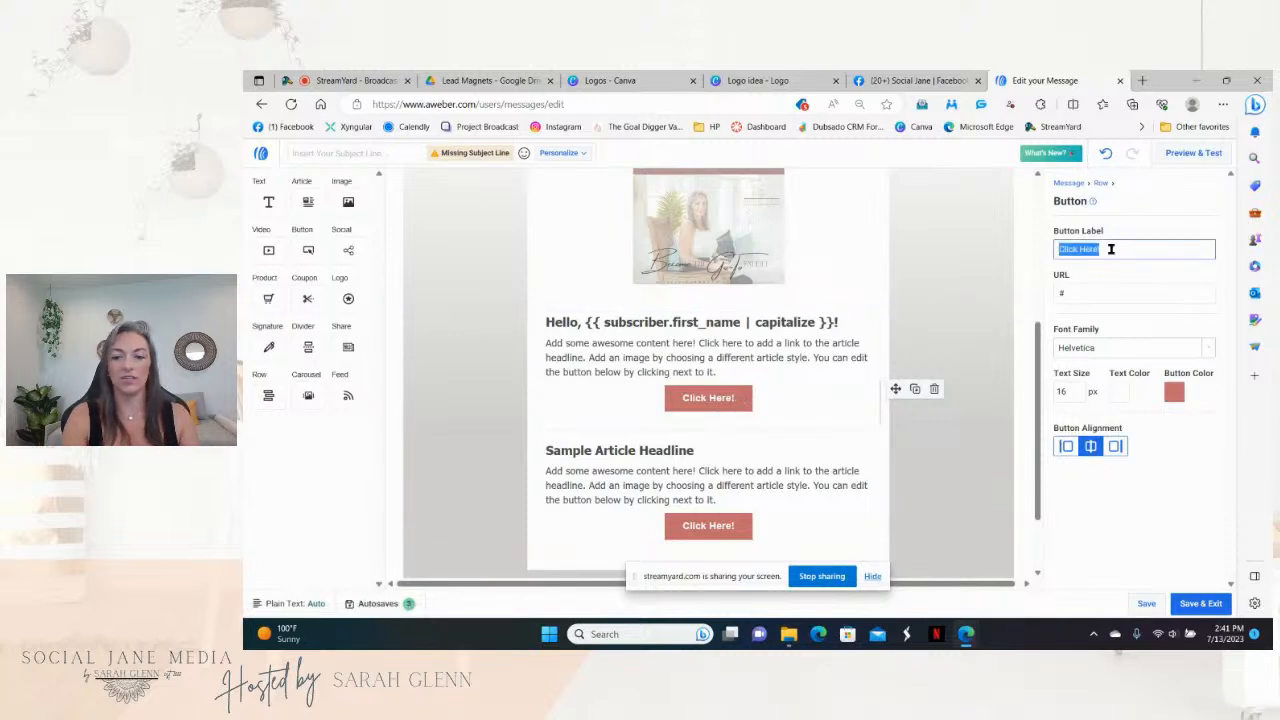
text(D)
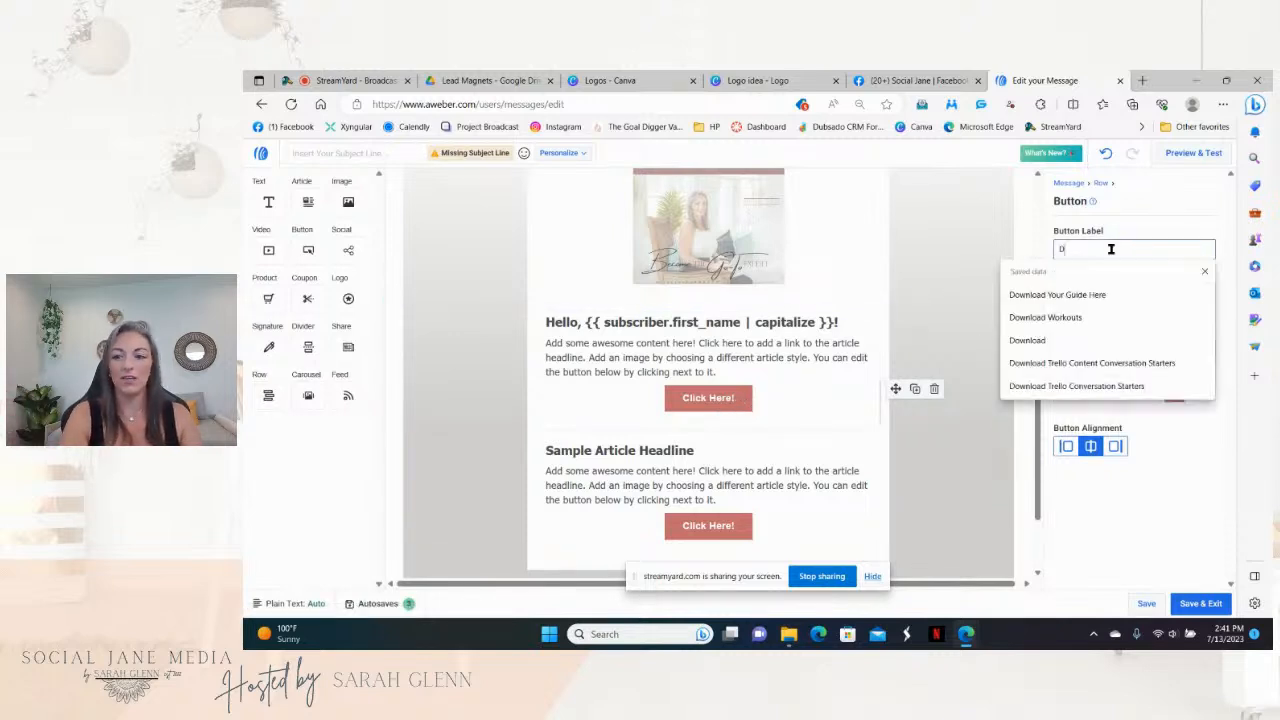
text(ownload No)
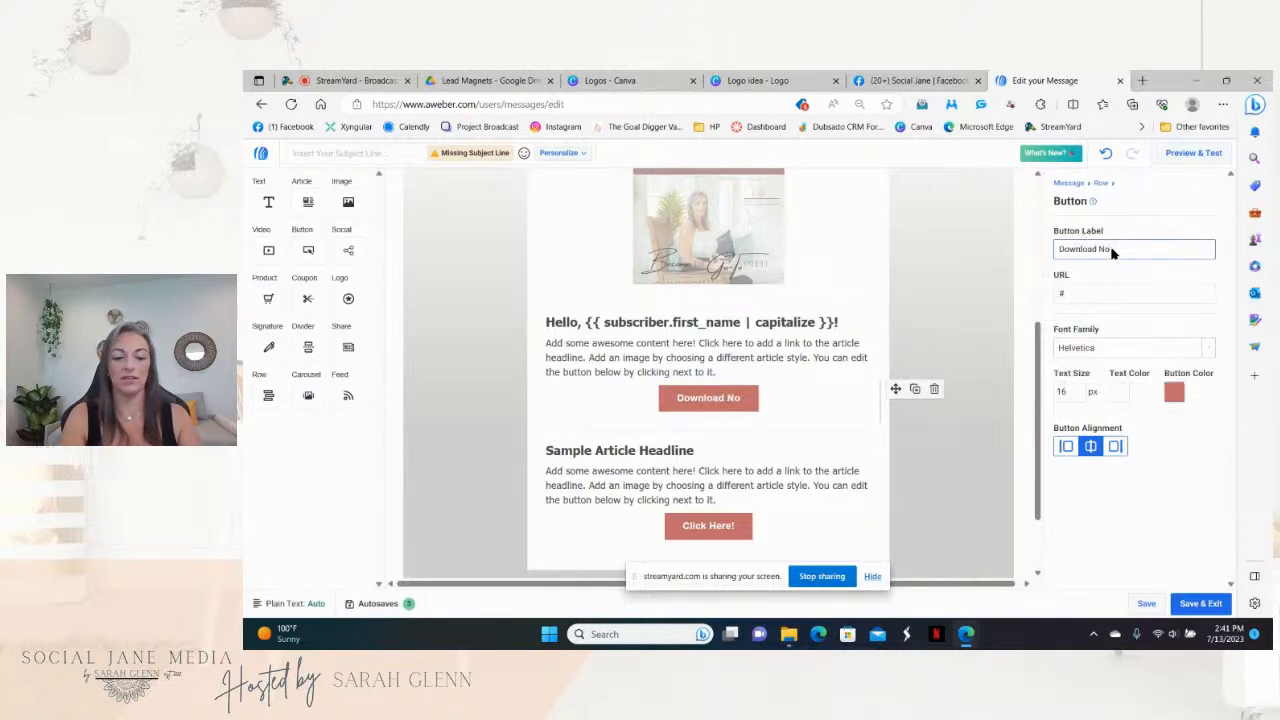
text(w!W)
key(BackSpace)
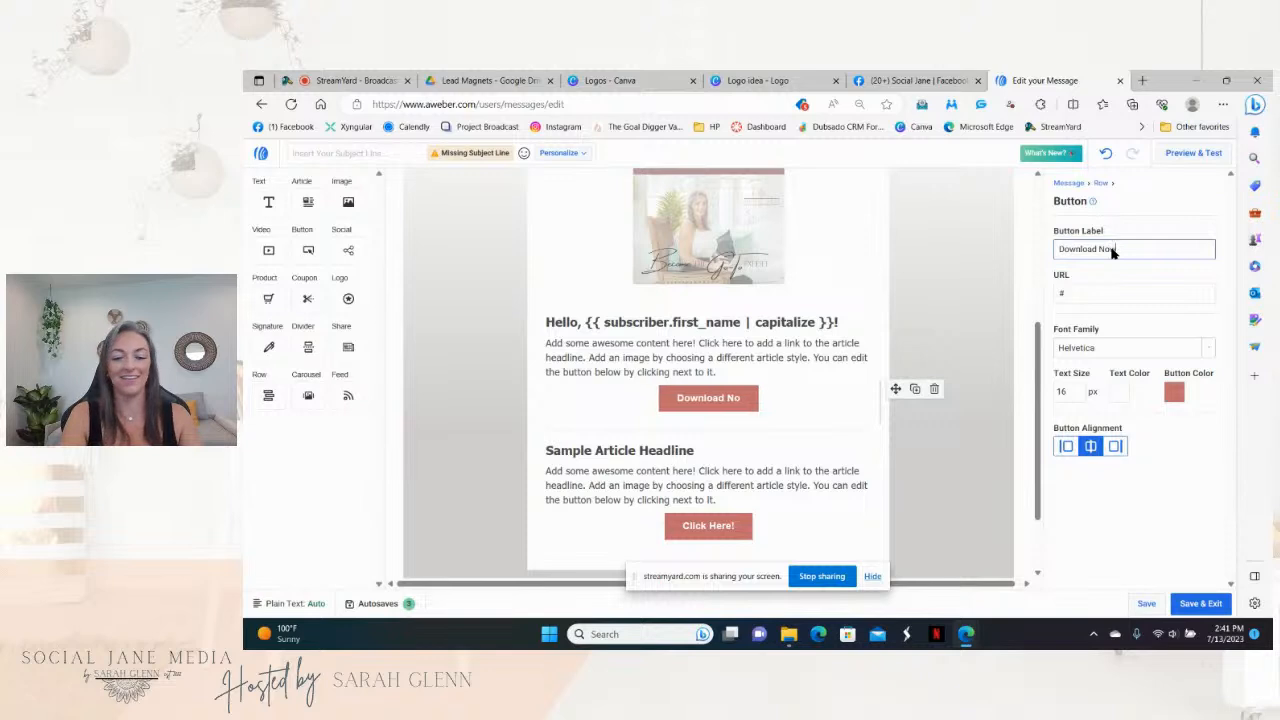
text(w!)
Step: Link the Download Now! button to the lead magnet's Google Drive share link
click(1078, 292)
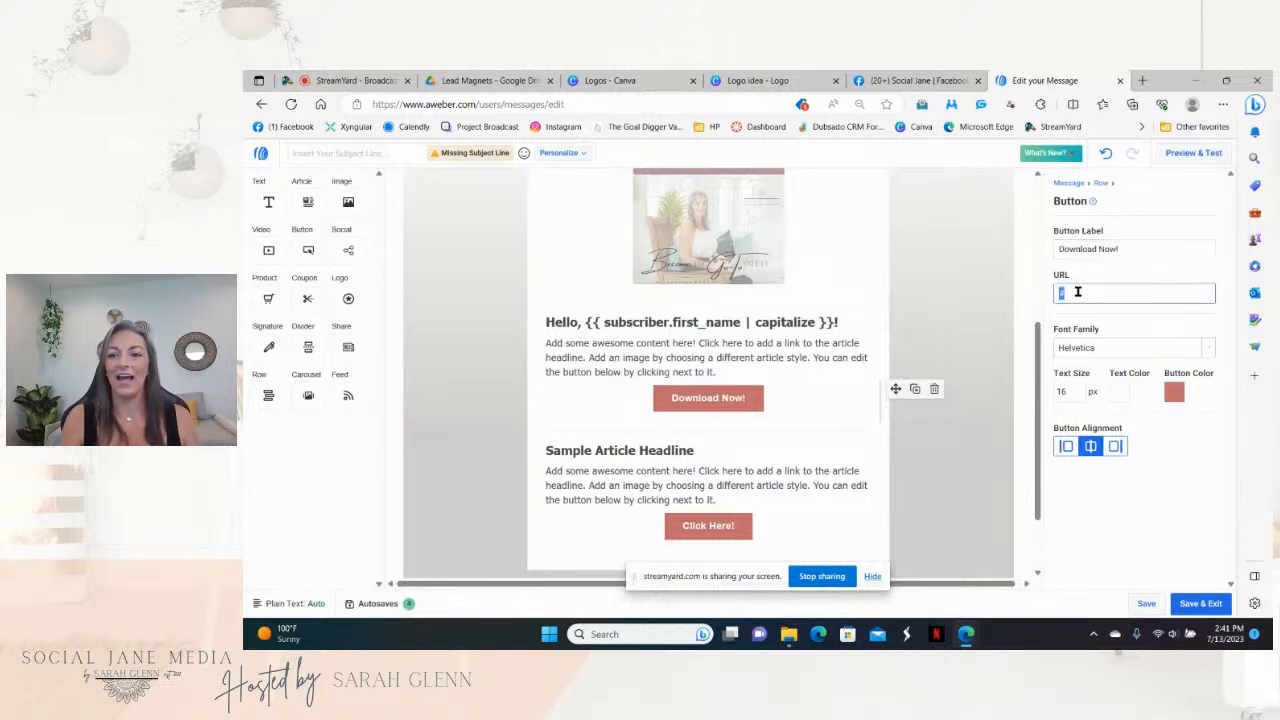
click(492, 80)
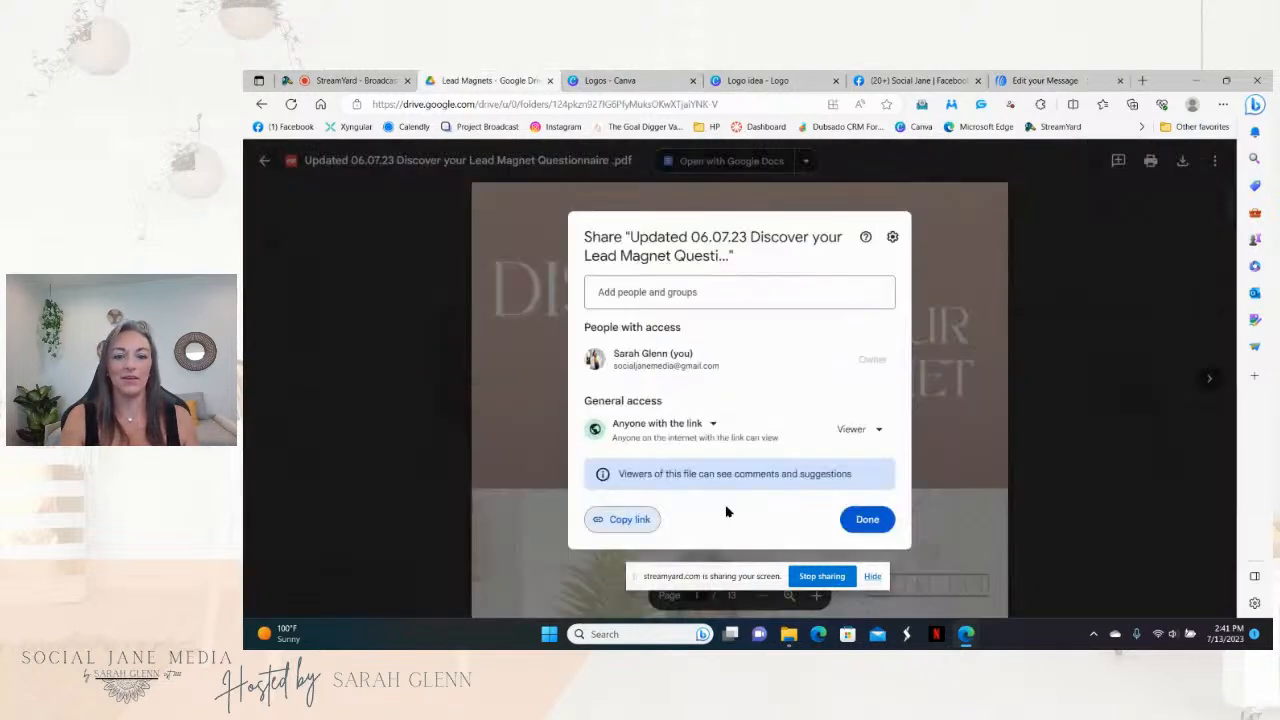
click(619, 519)
click(1073, 82)
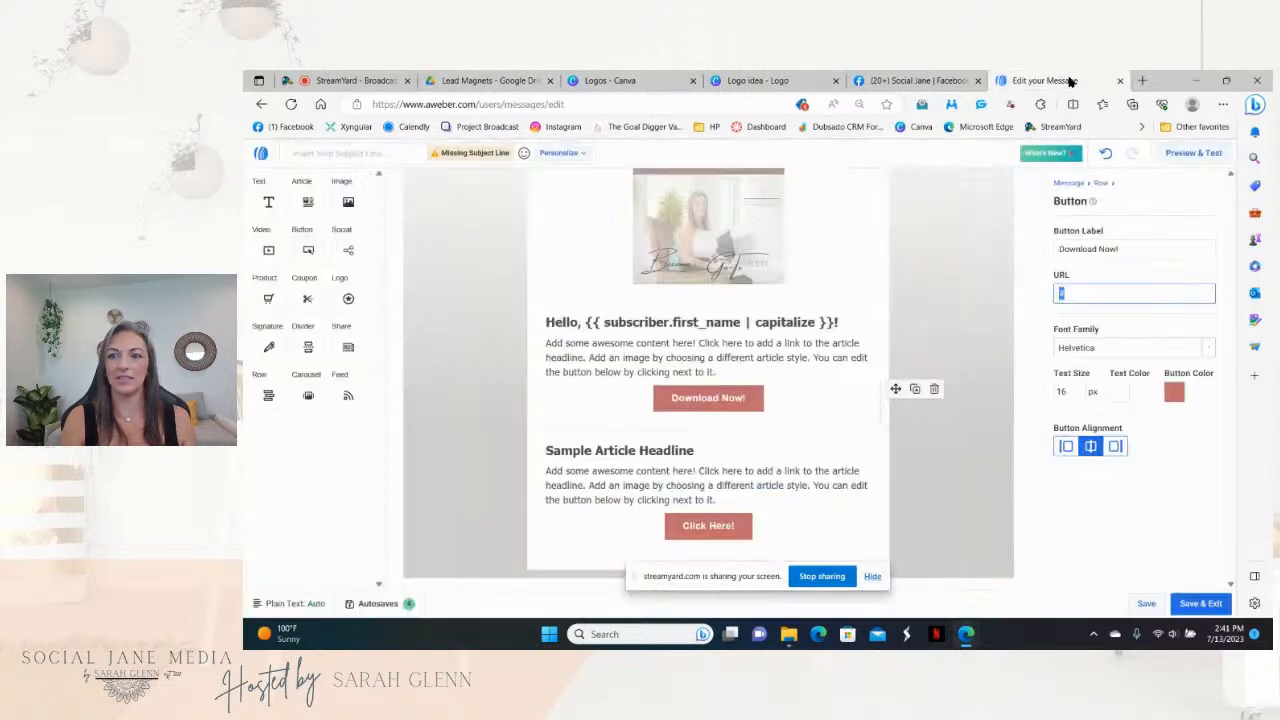
click(1107, 292)
right_click(1107, 292)
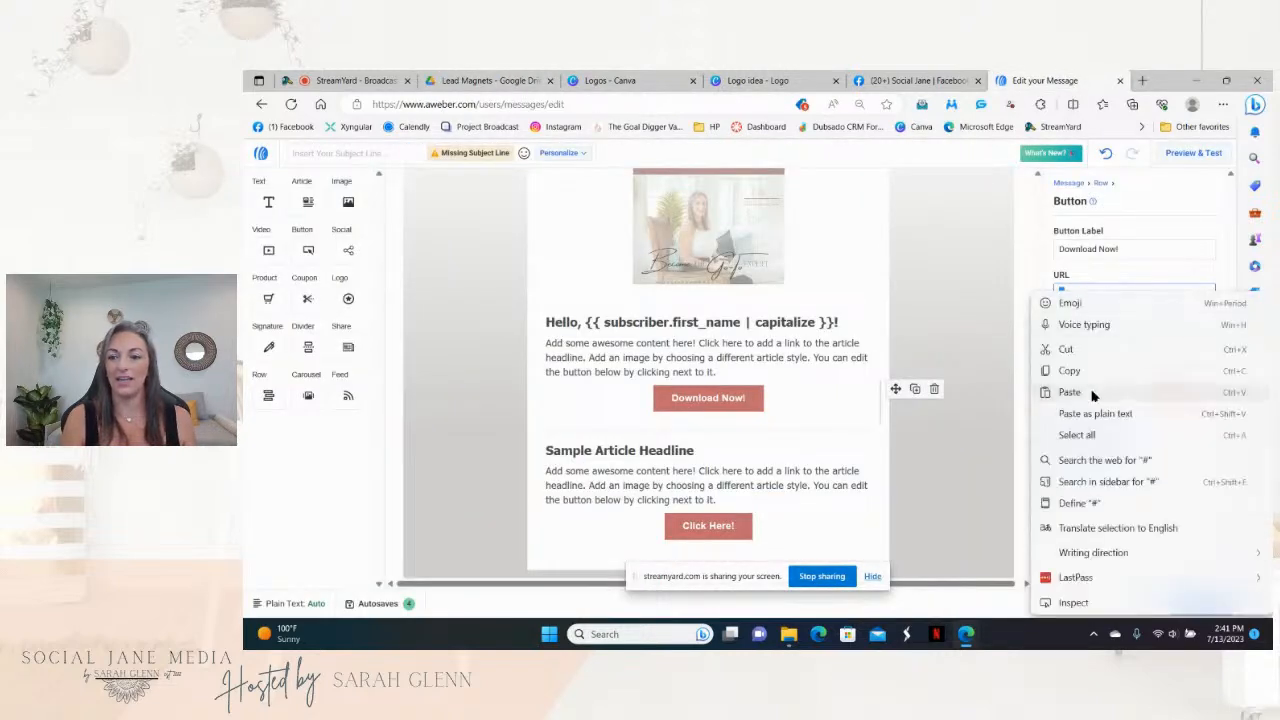
click(1085, 394)
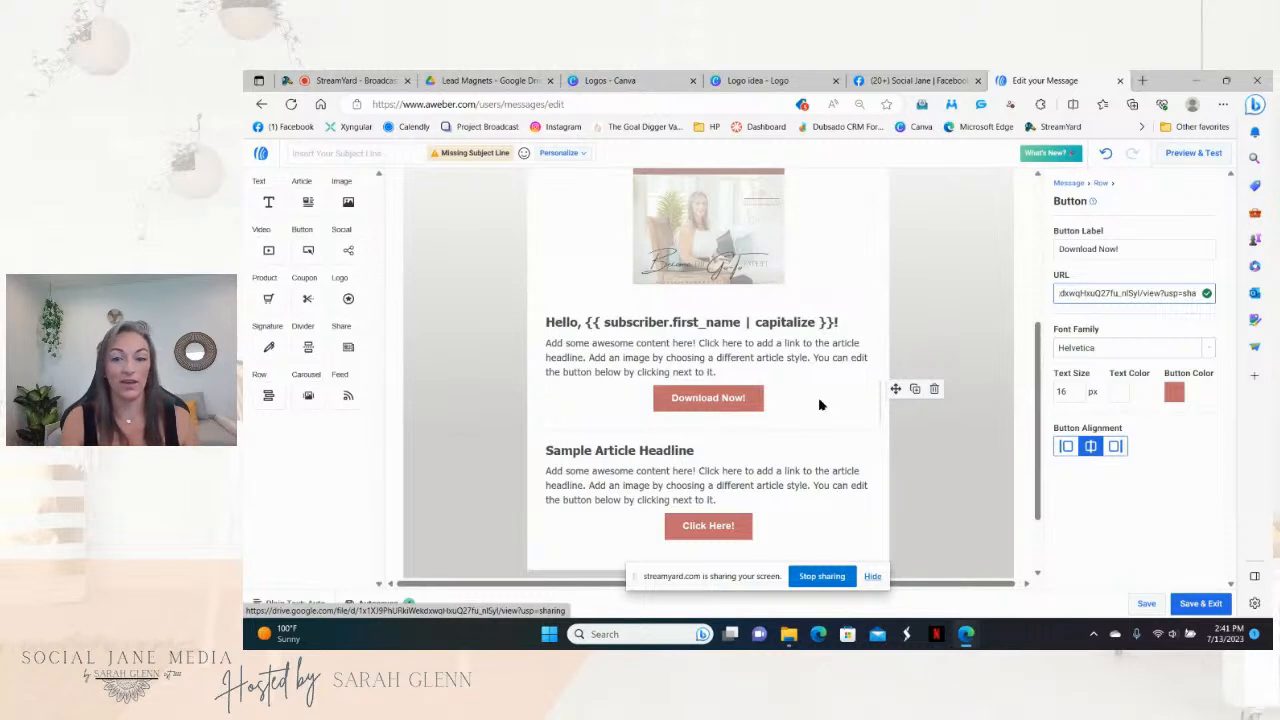
Step: Make the Download Now! button teal (#609A9A)
click(1172, 398)
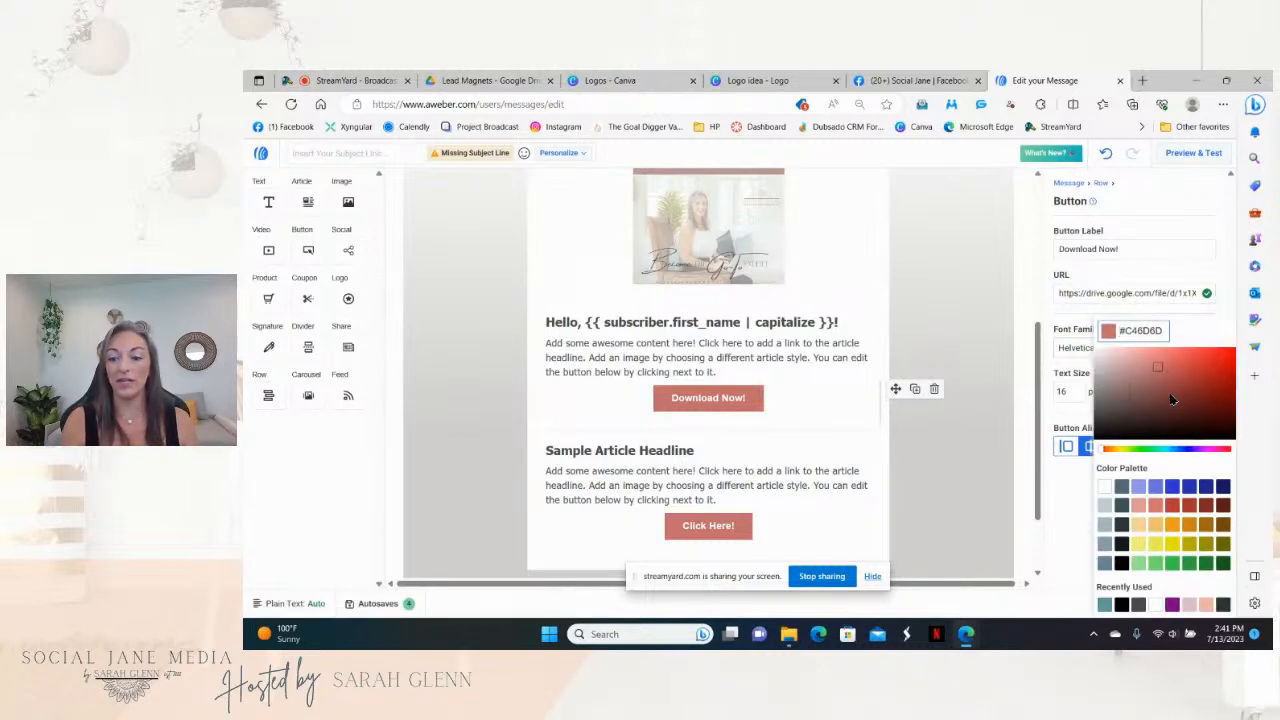
click(1104, 605)
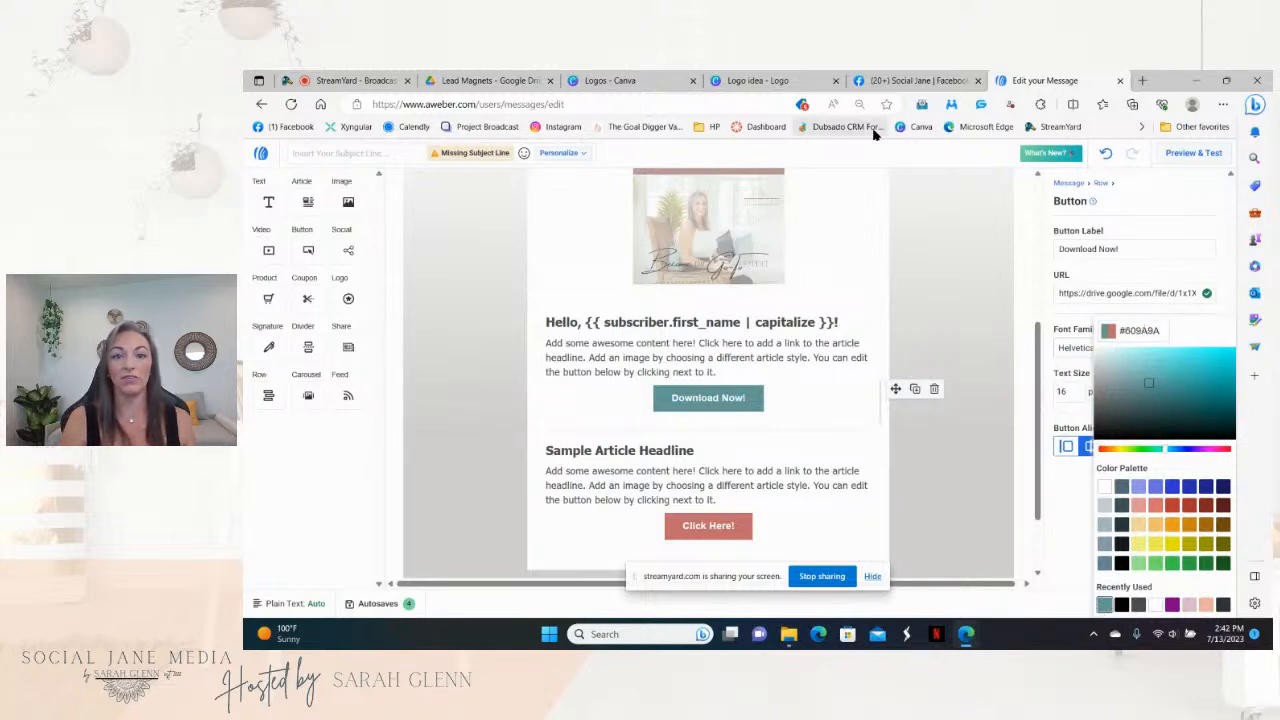
click(612, 81)
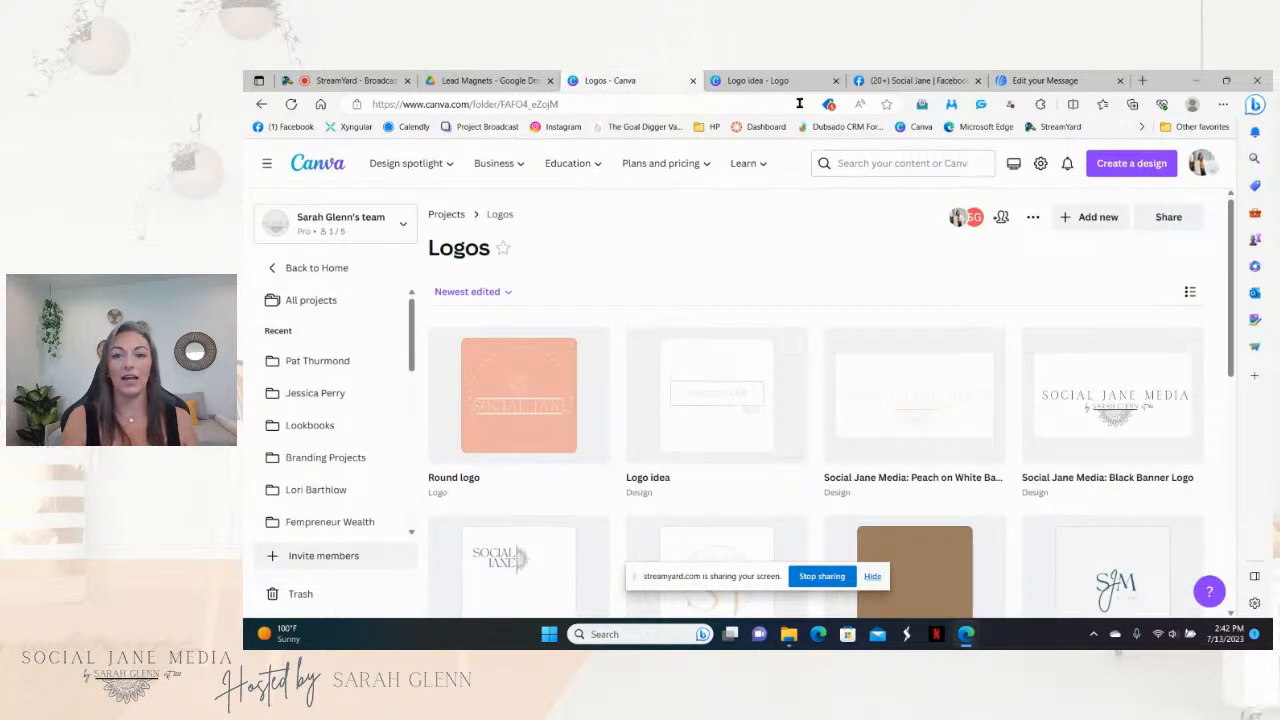
Step: Copy the peach hex code #F0B2A3 from the SOCIAL JANE text in the Logo idea design
click(757, 80)
click(838, 402)
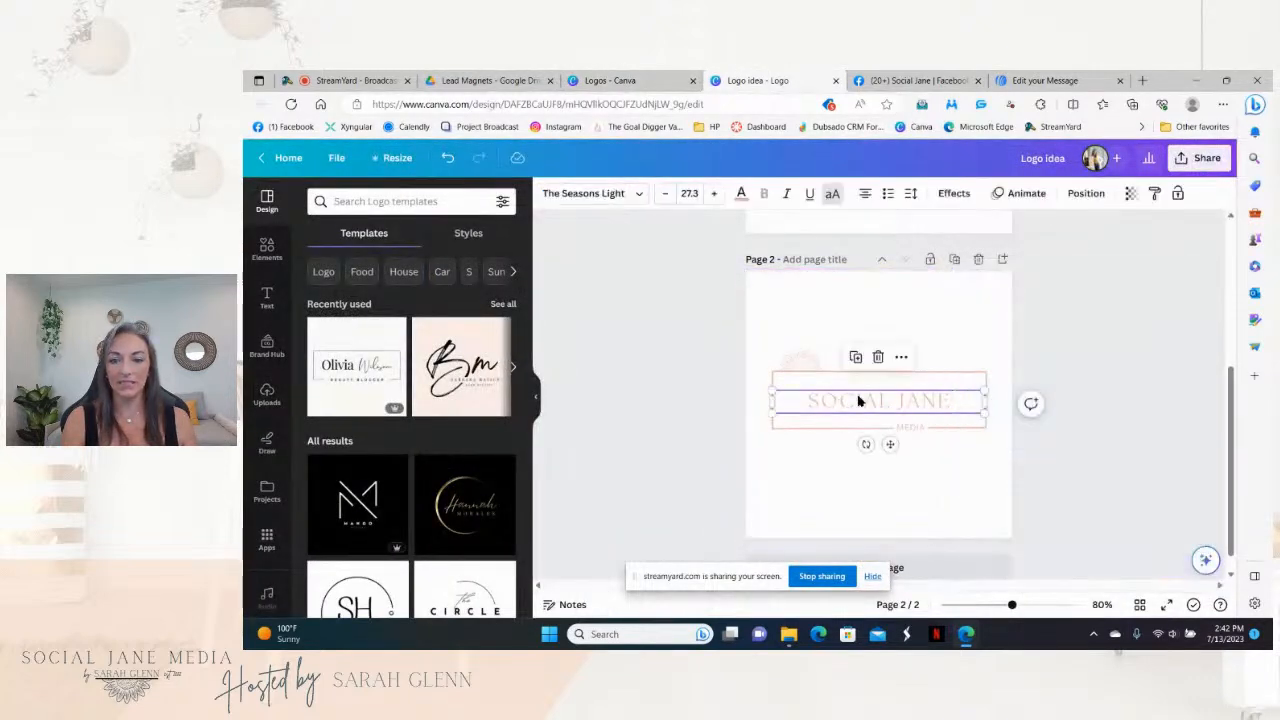
click(743, 194)
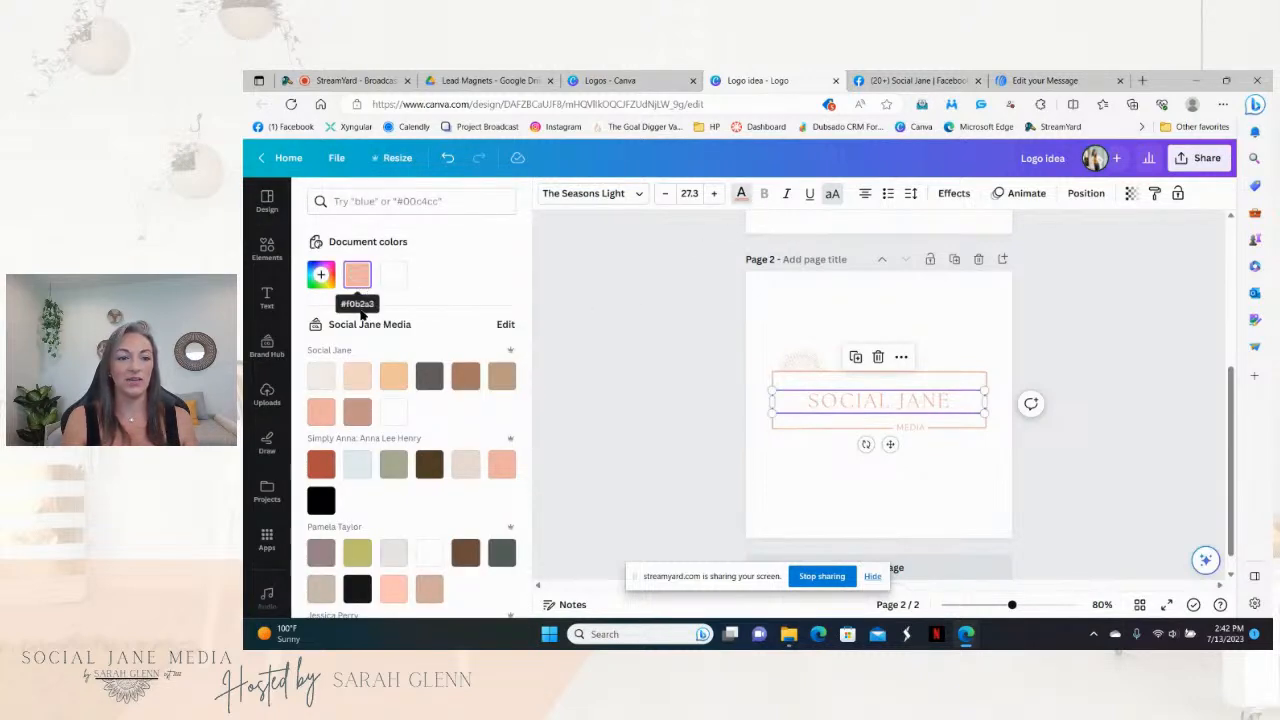
click(357, 277)
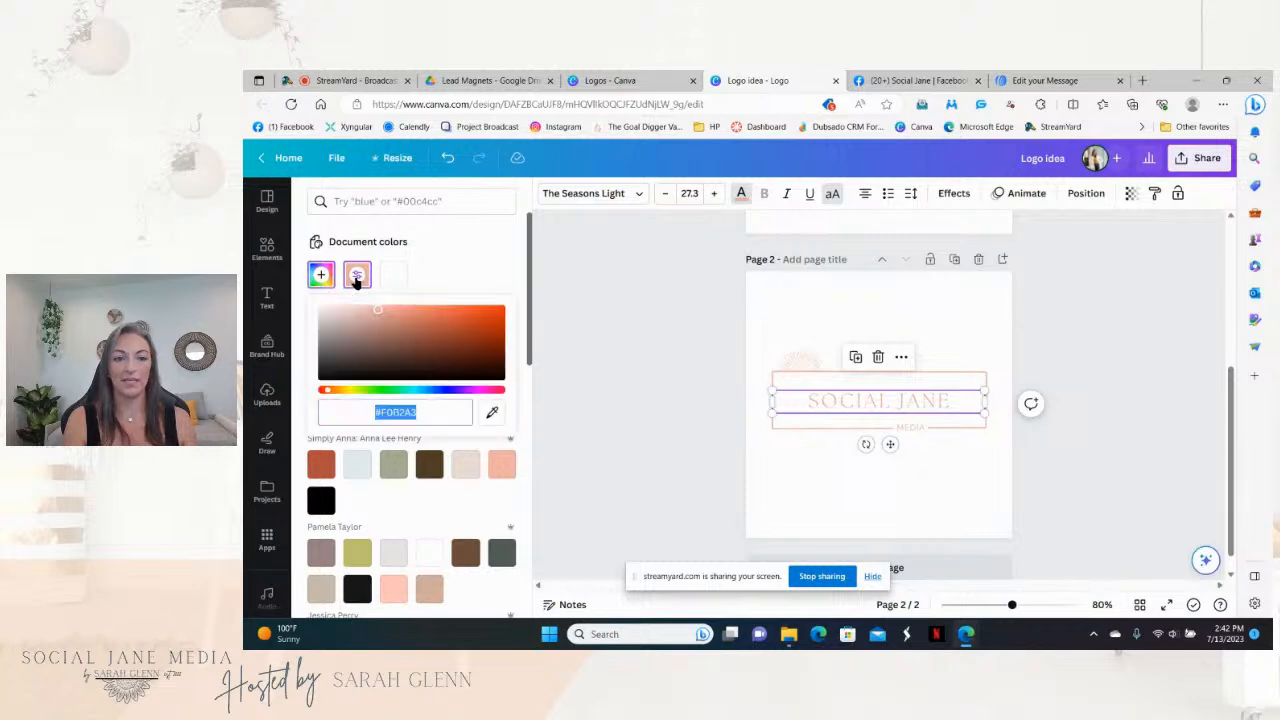
right_click(398, 413)
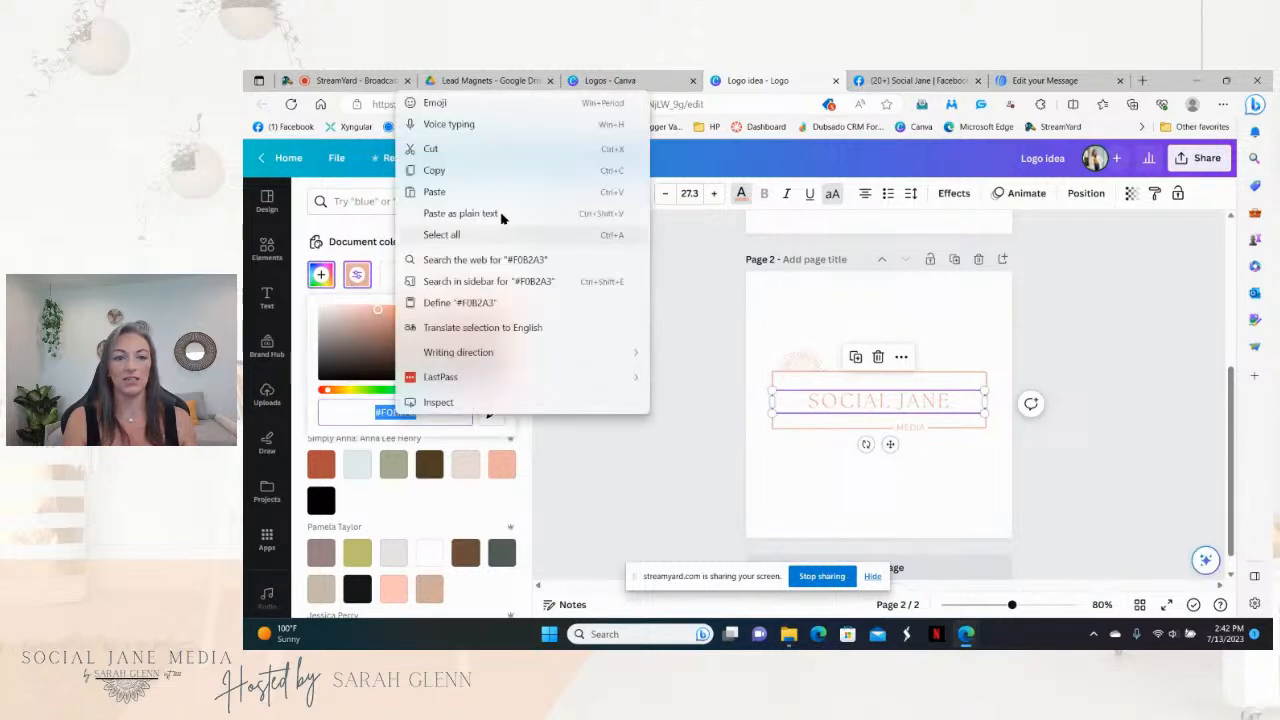
click(503, 171)
Step: Replace the Download Now! button's #609A9A colour with the pasted peach #F0B2A3
click(1045, 80)
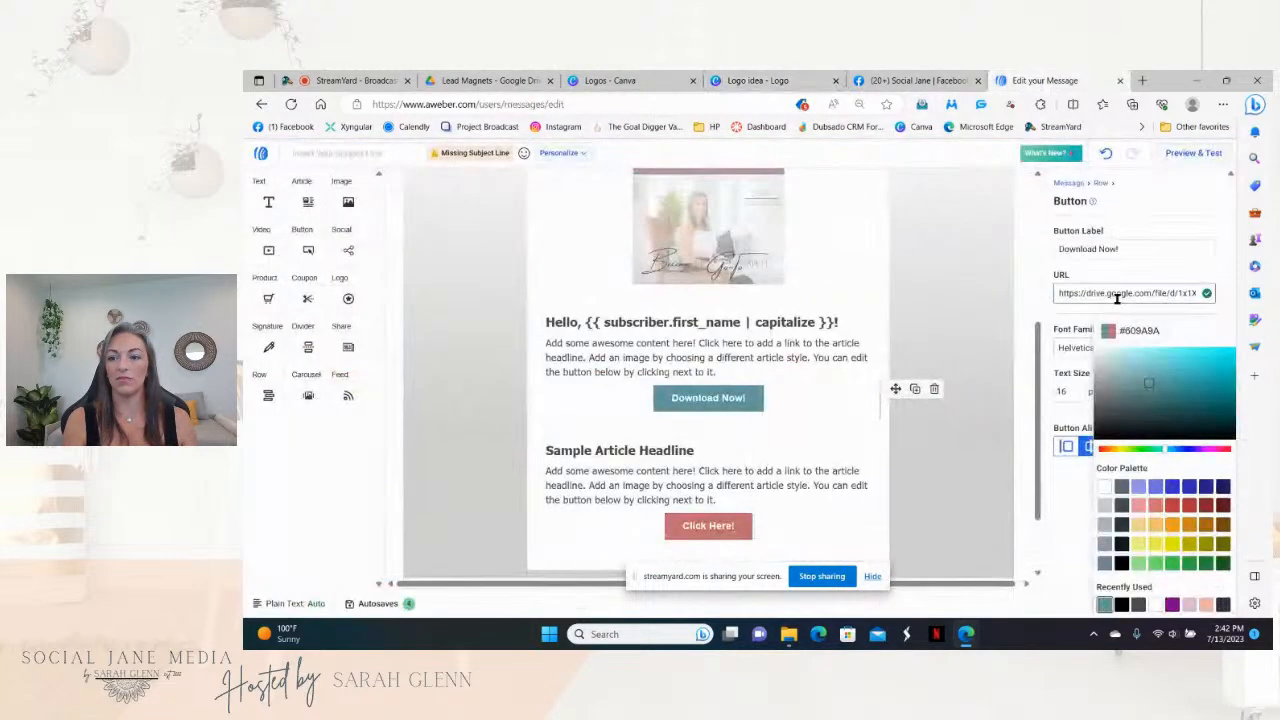
drag(1168, 330, 1130, 331)
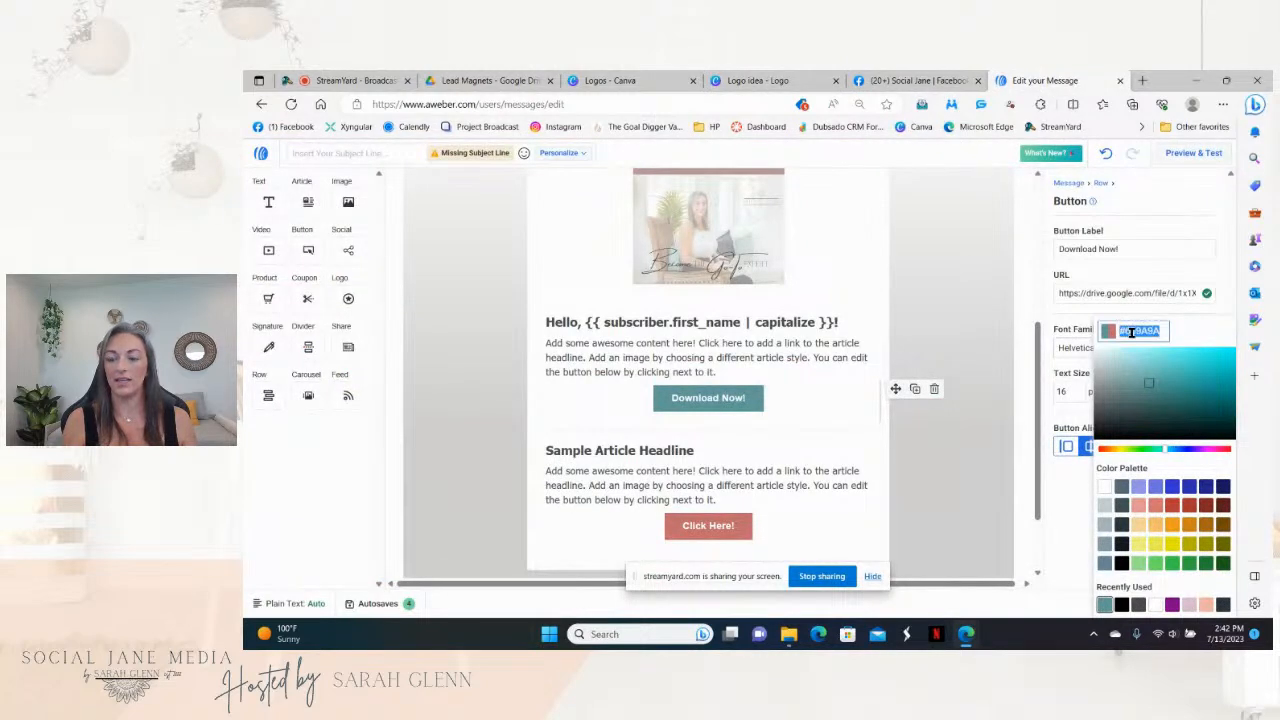
right_click(1132, 332)
click(1040, 389)
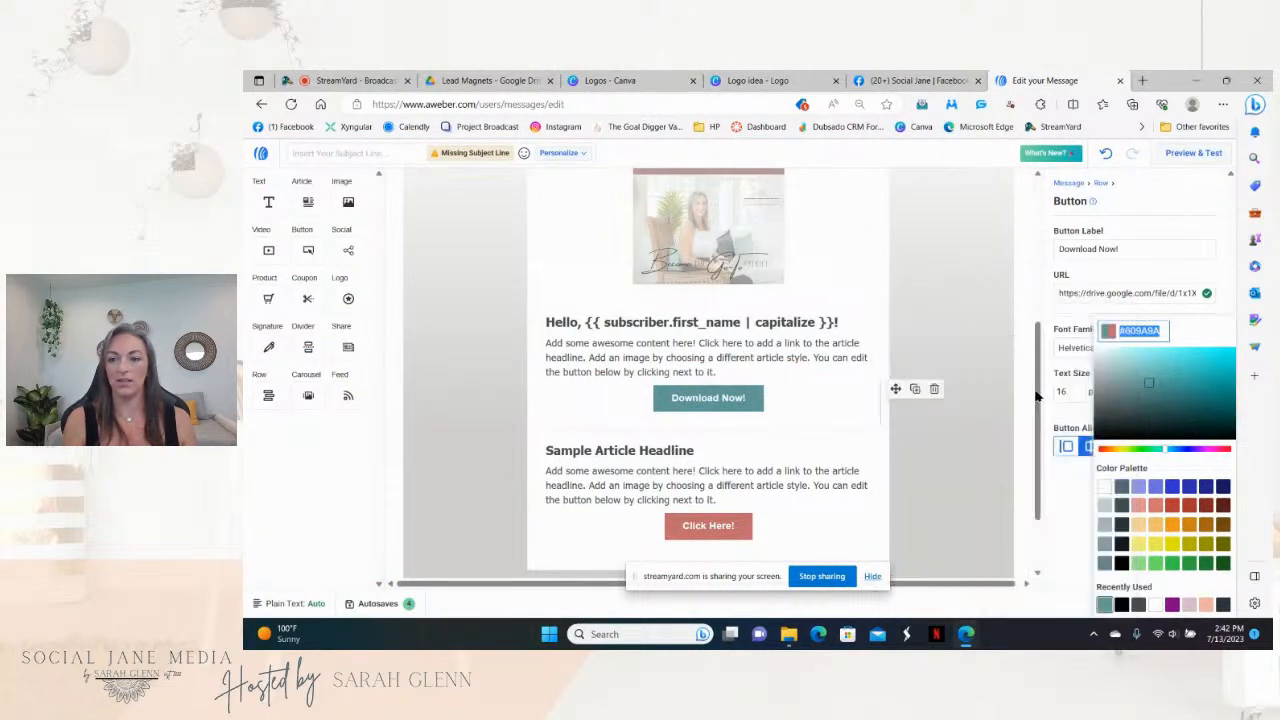
click(856, 412)
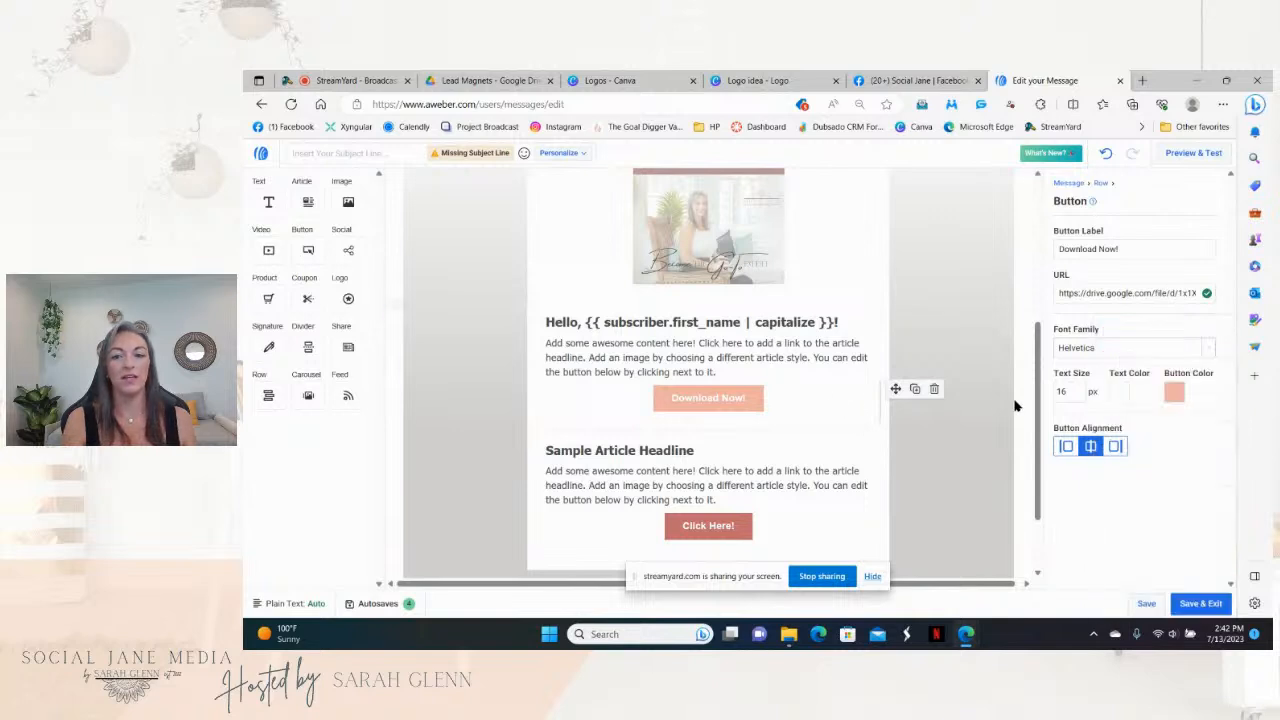
drag(1040, 420, 1026, 392)
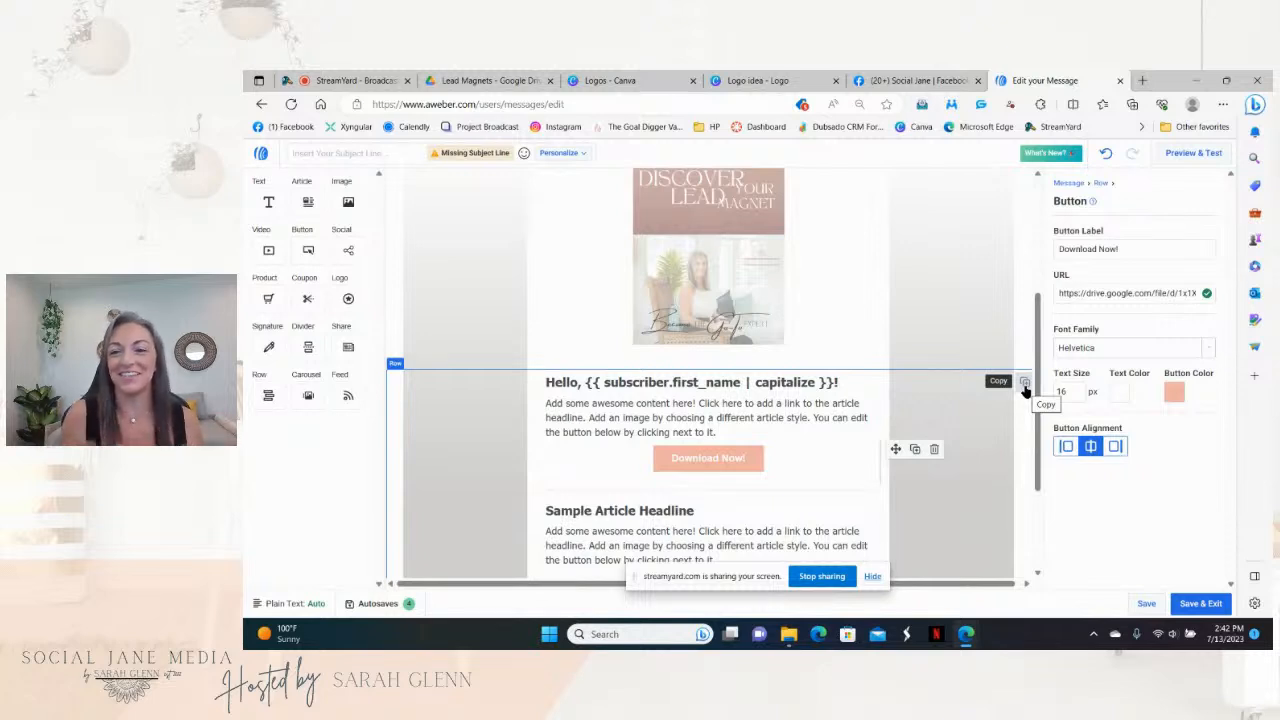
drag(1040, 385, 1006, 429)
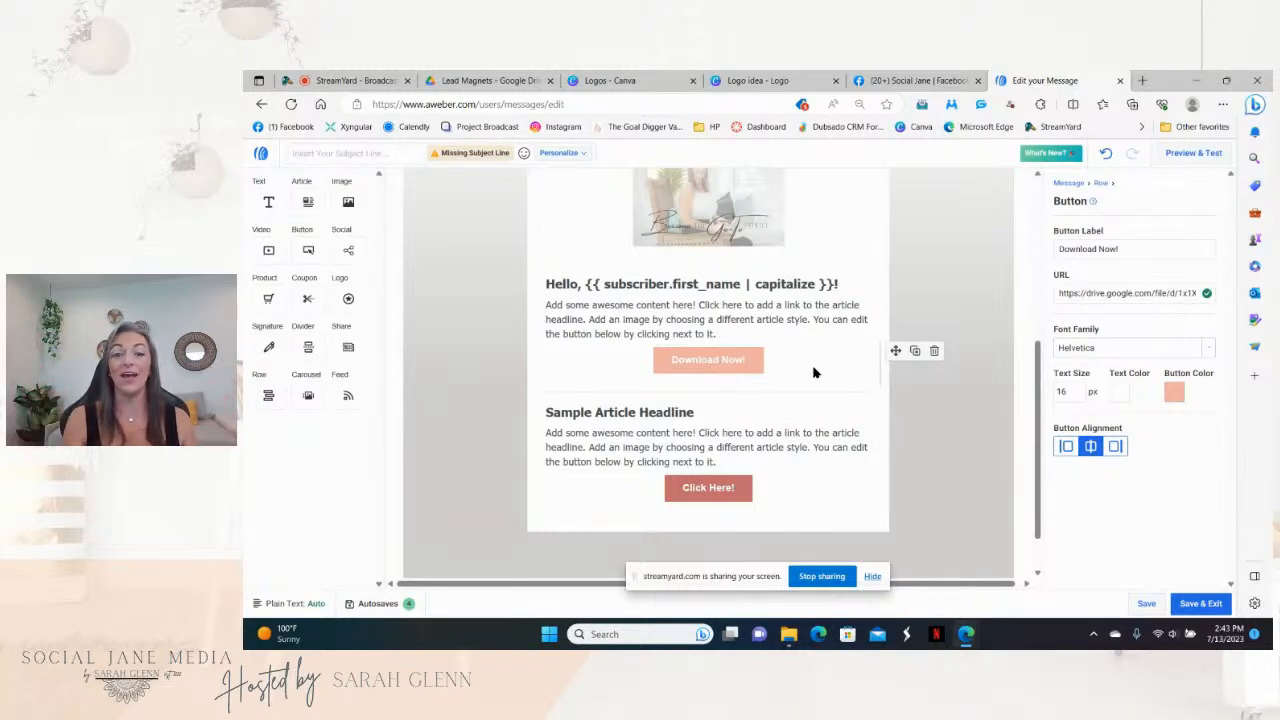
Step: Relabel the second Click Here! button to 'Join the Community!'
click(738, 498)
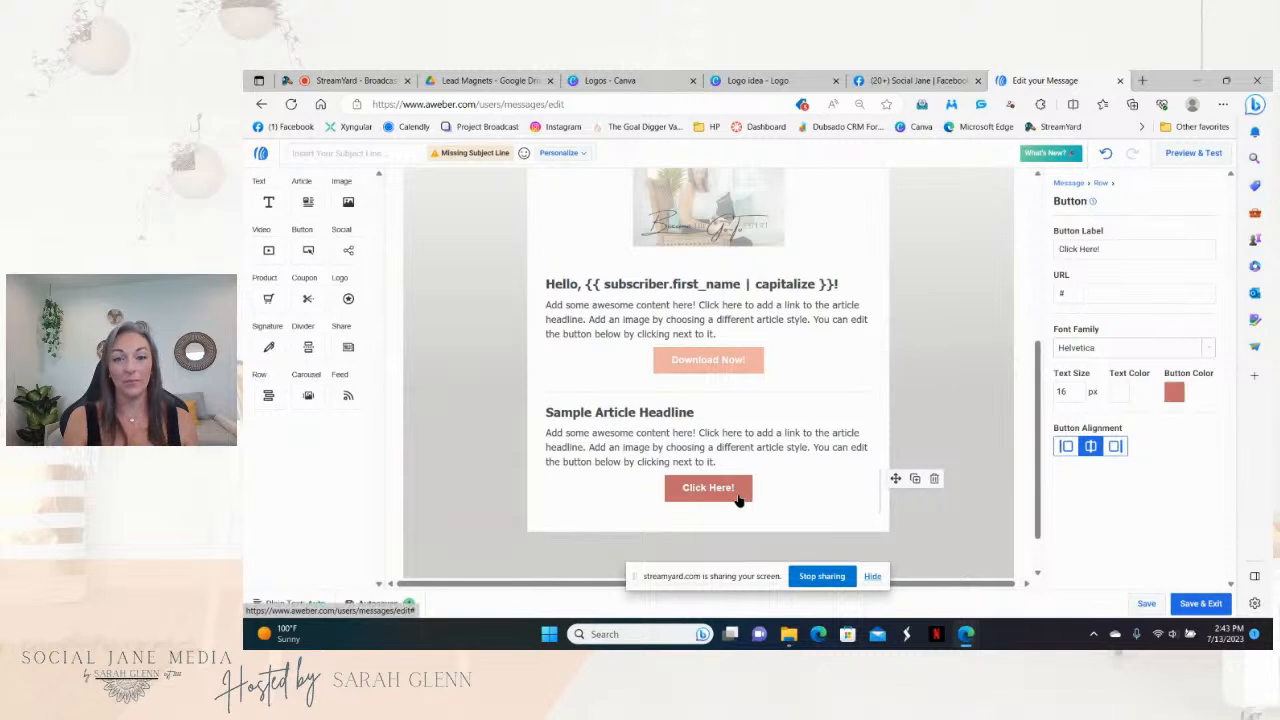
triple_click(1116, 247)
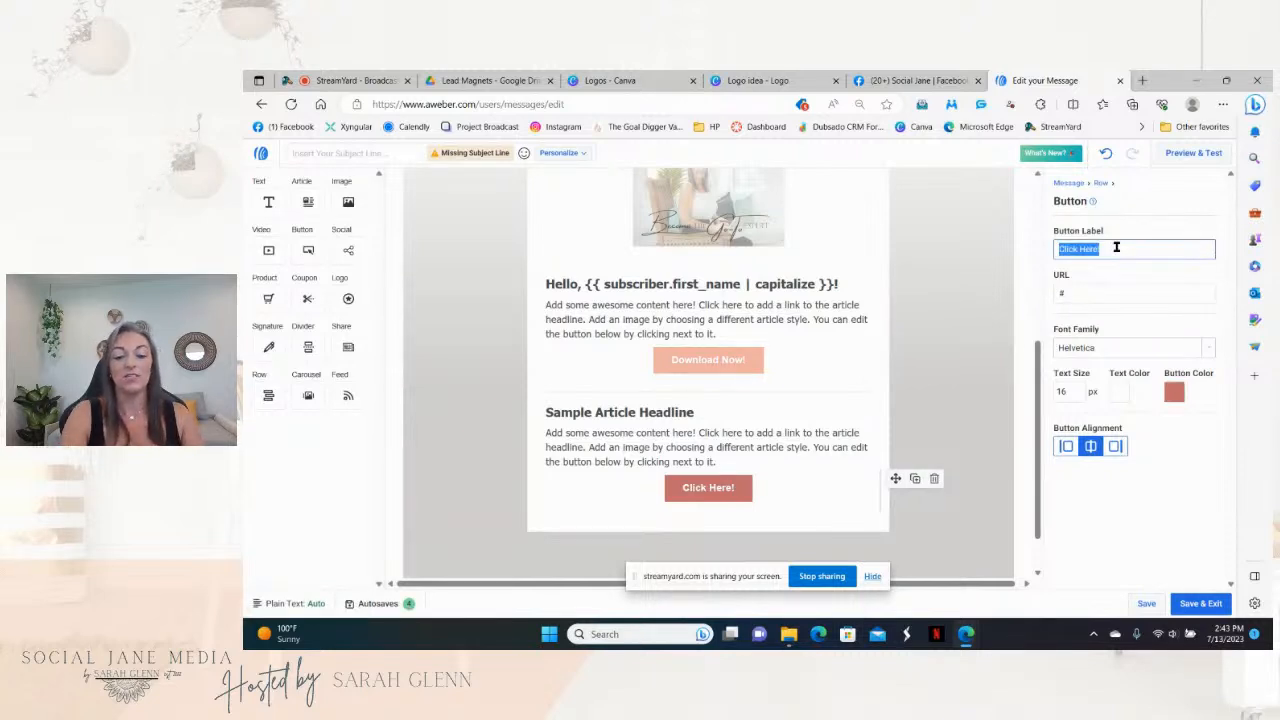
text(Join)
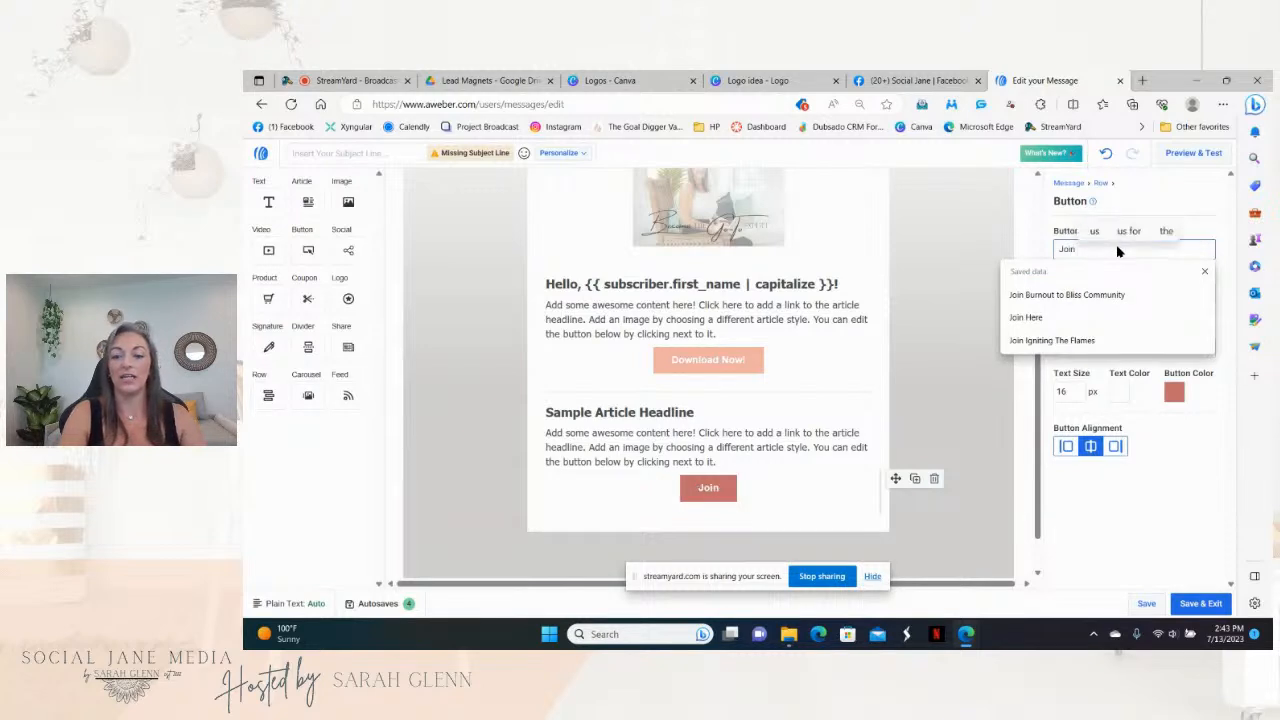
text( the Comm)
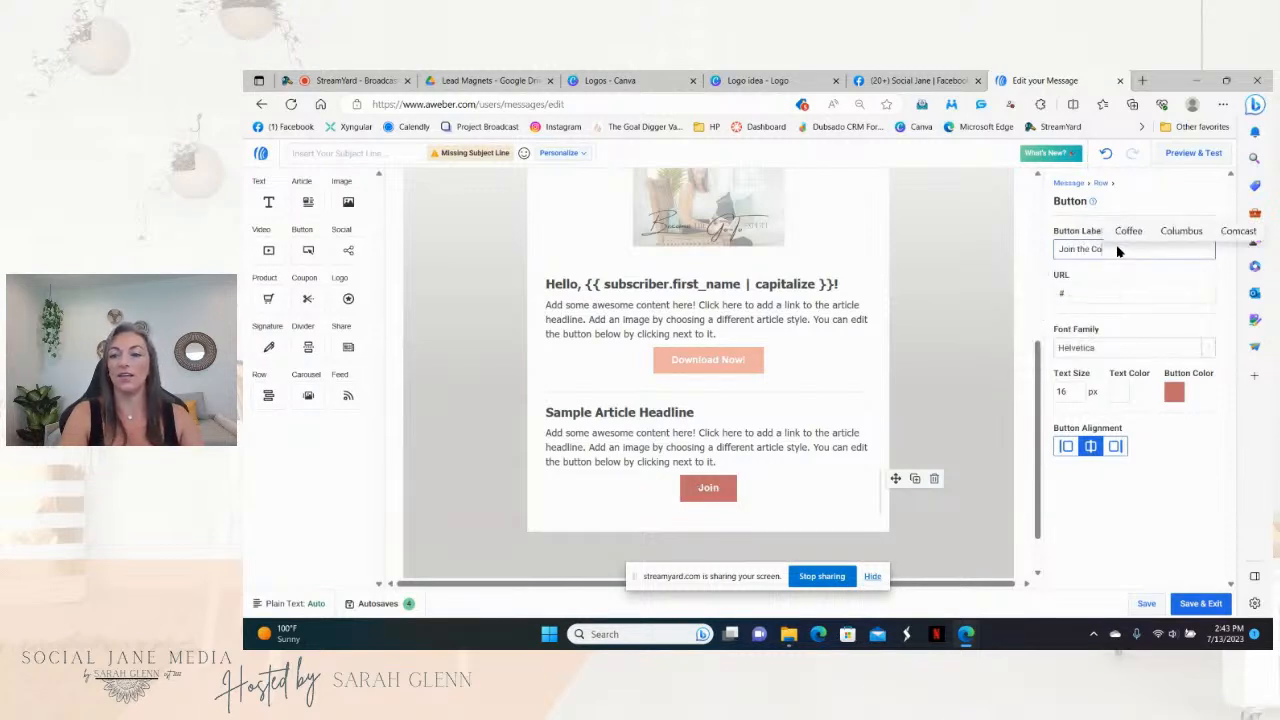
text(unity!)
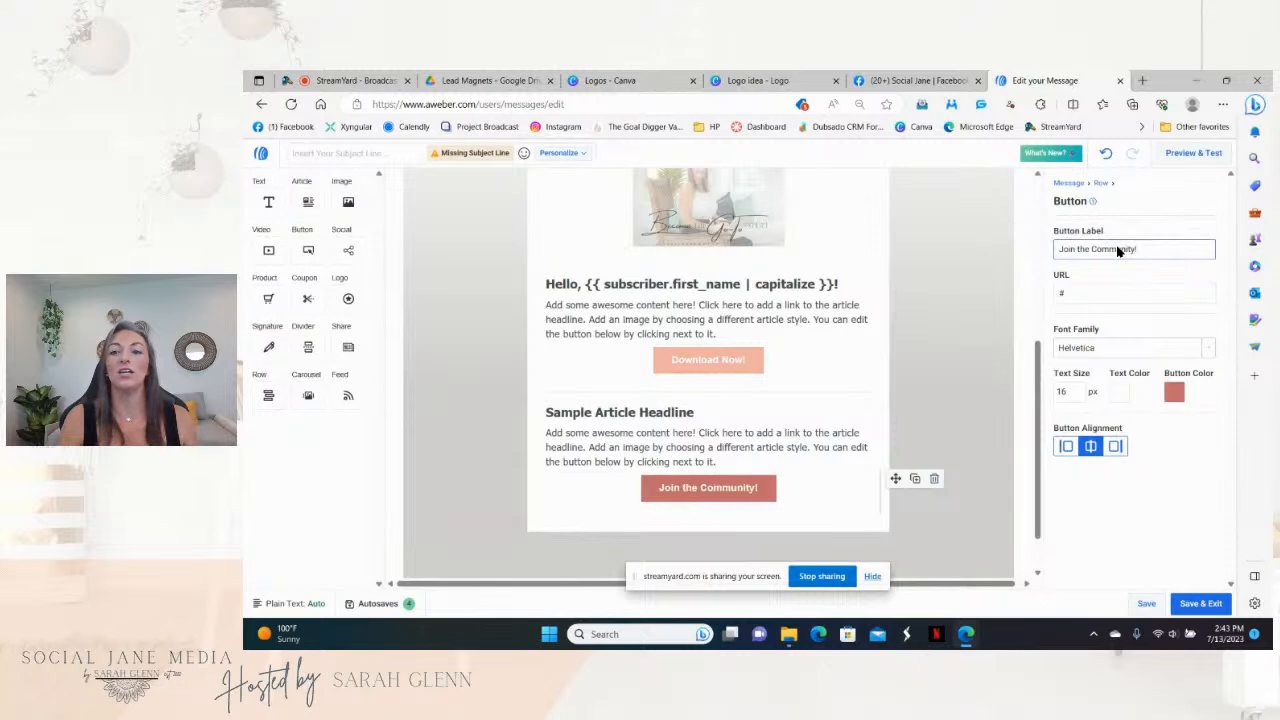
Step: Link the Join the Community! button to the copied Facebook group address
click(866, 84)
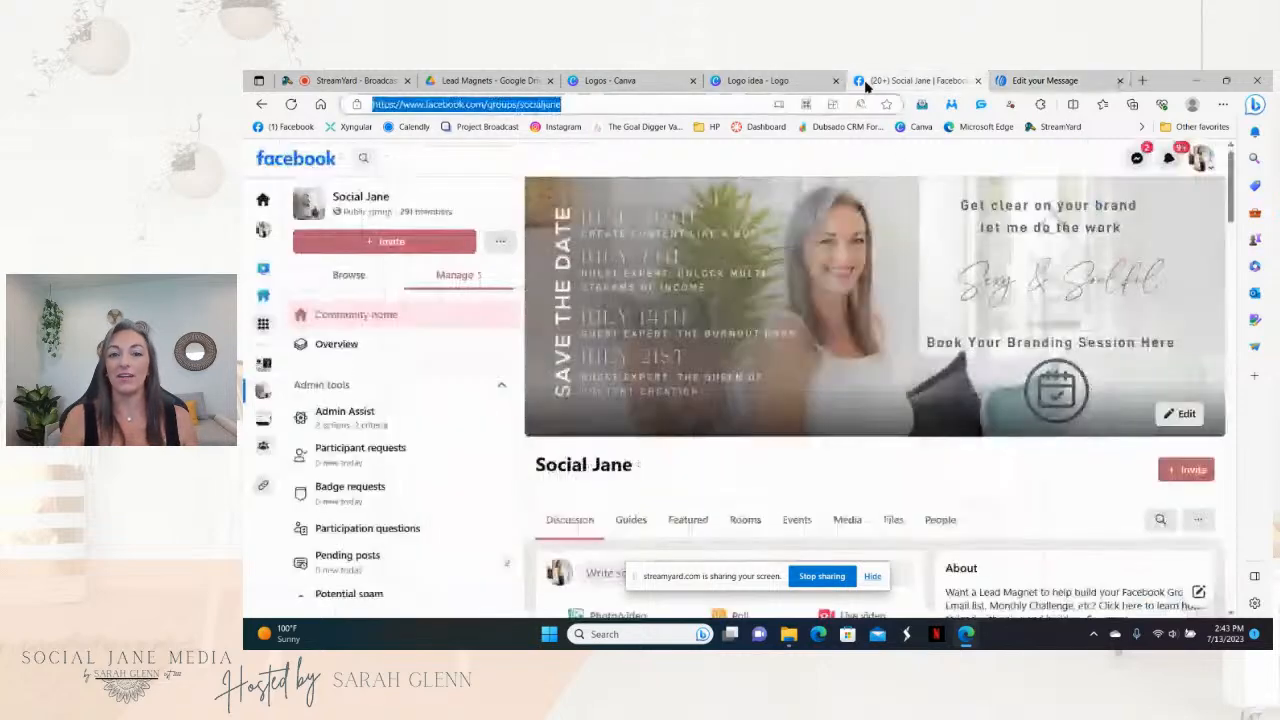
right_click(641, 104)
click(716, 262)
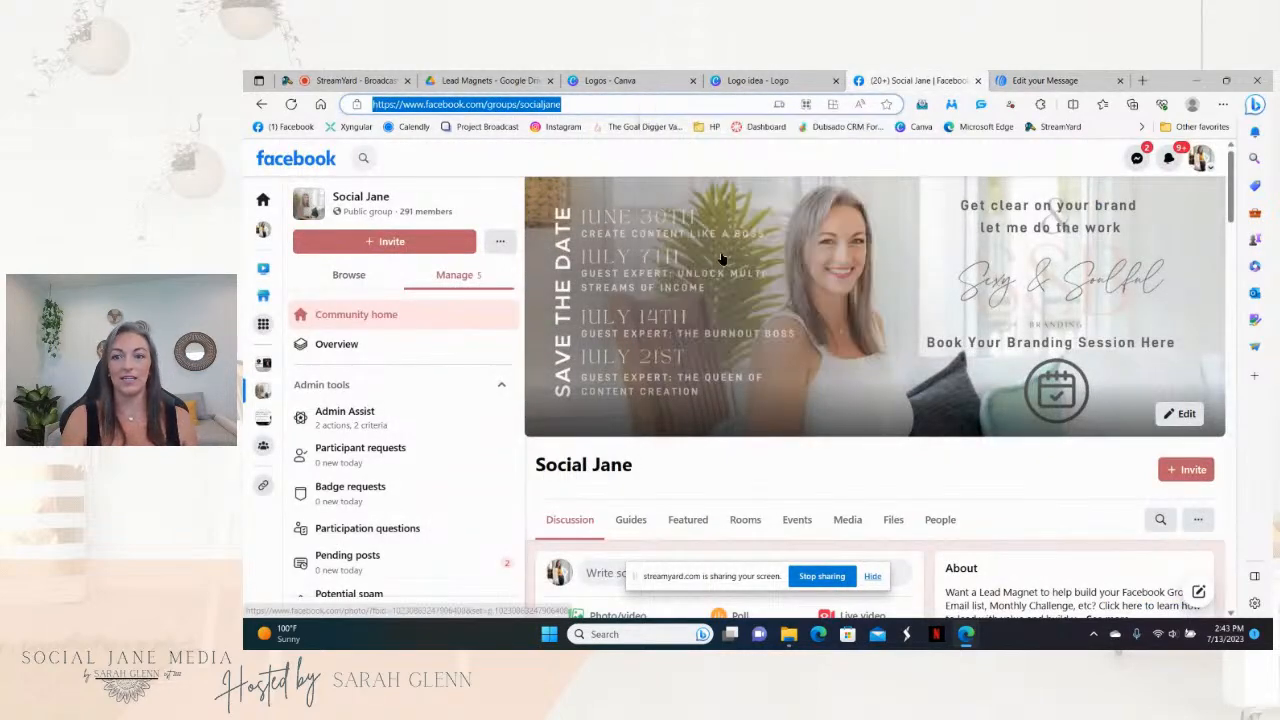
click(1025, 82)
click(1091, 289)
right_click(1091, 290)
click(1070, 393)
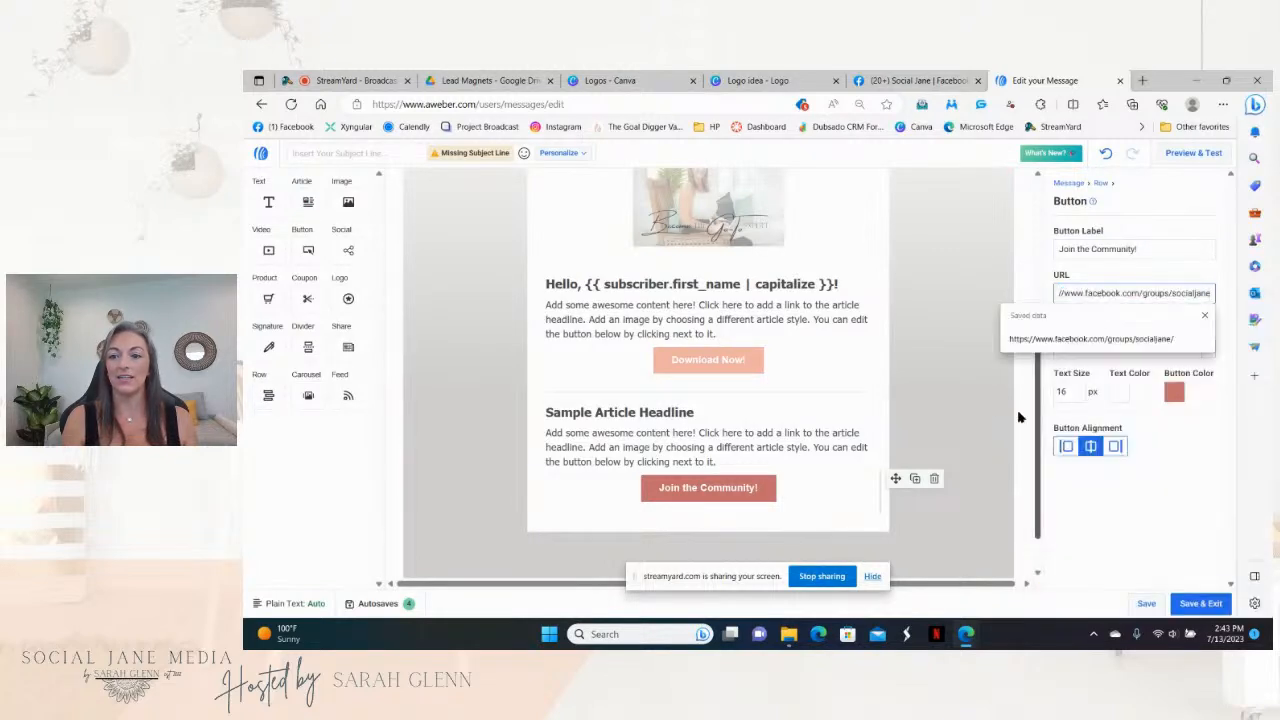
click(969, 414)
click(759, 496)
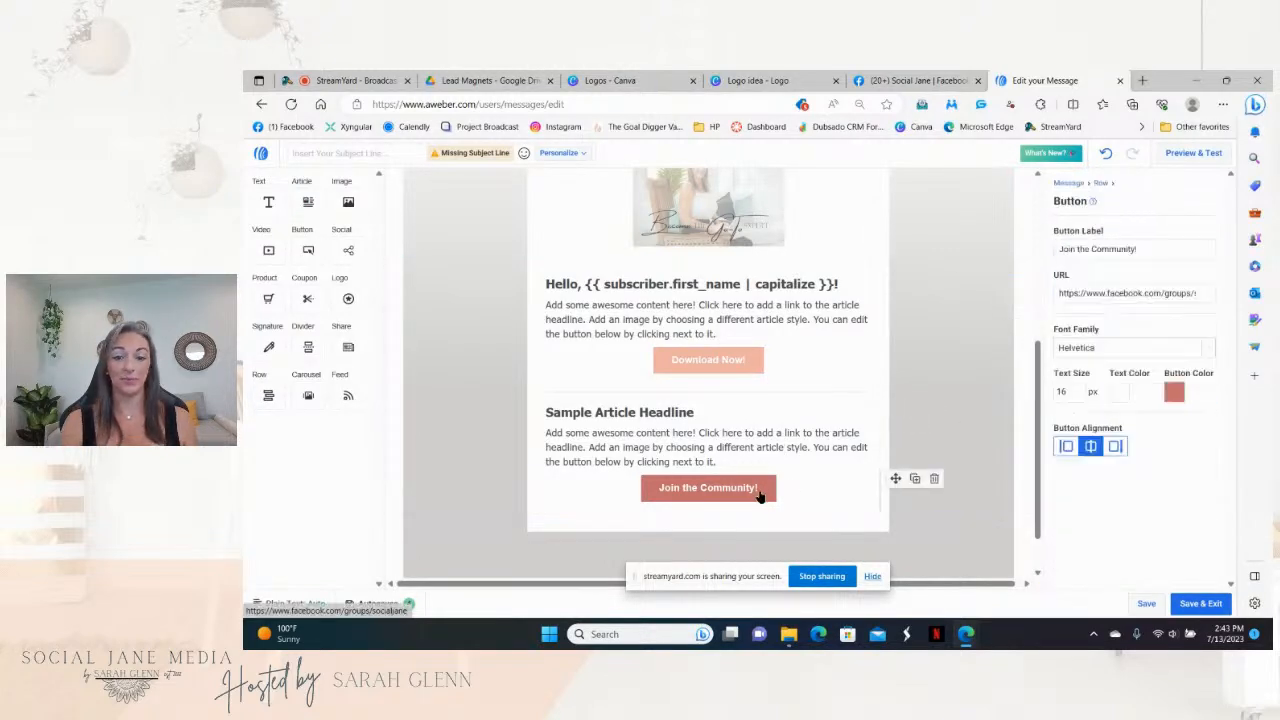
Step: Give the Join the Community! button the recently used peach #F0B2A3, then click into the article paragraph
click(1176, 393)
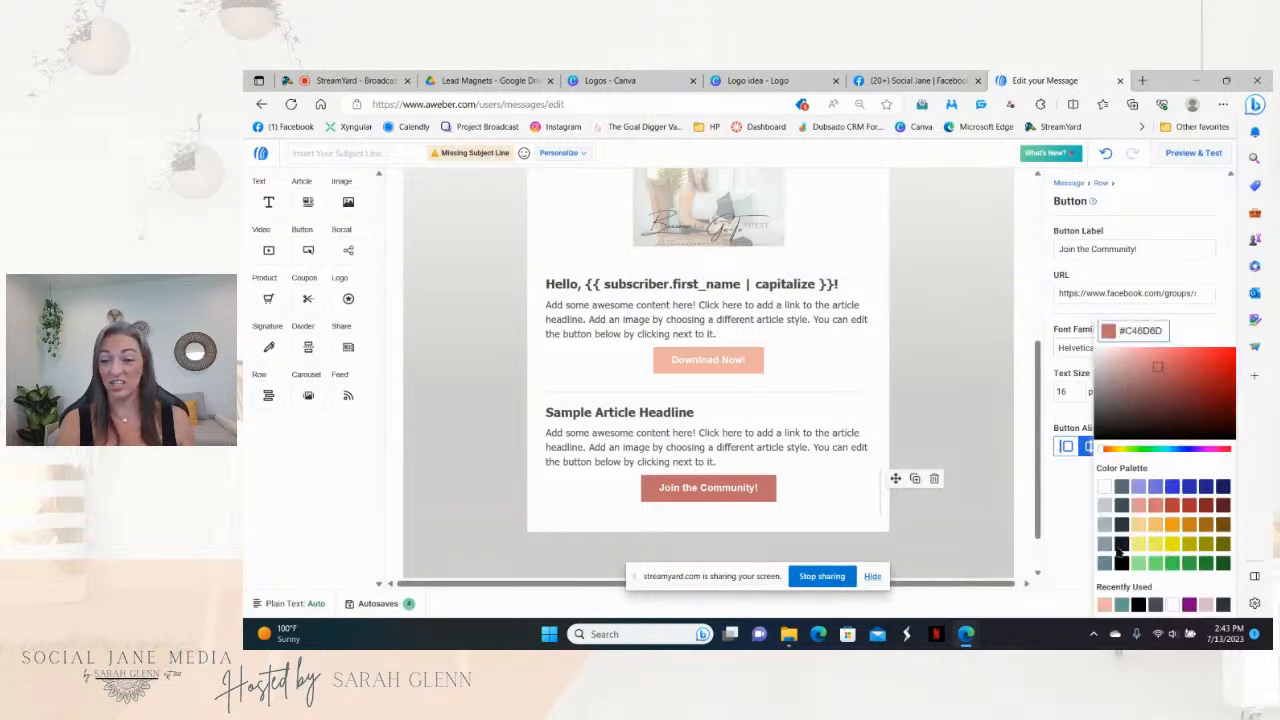
click(1104, 604)
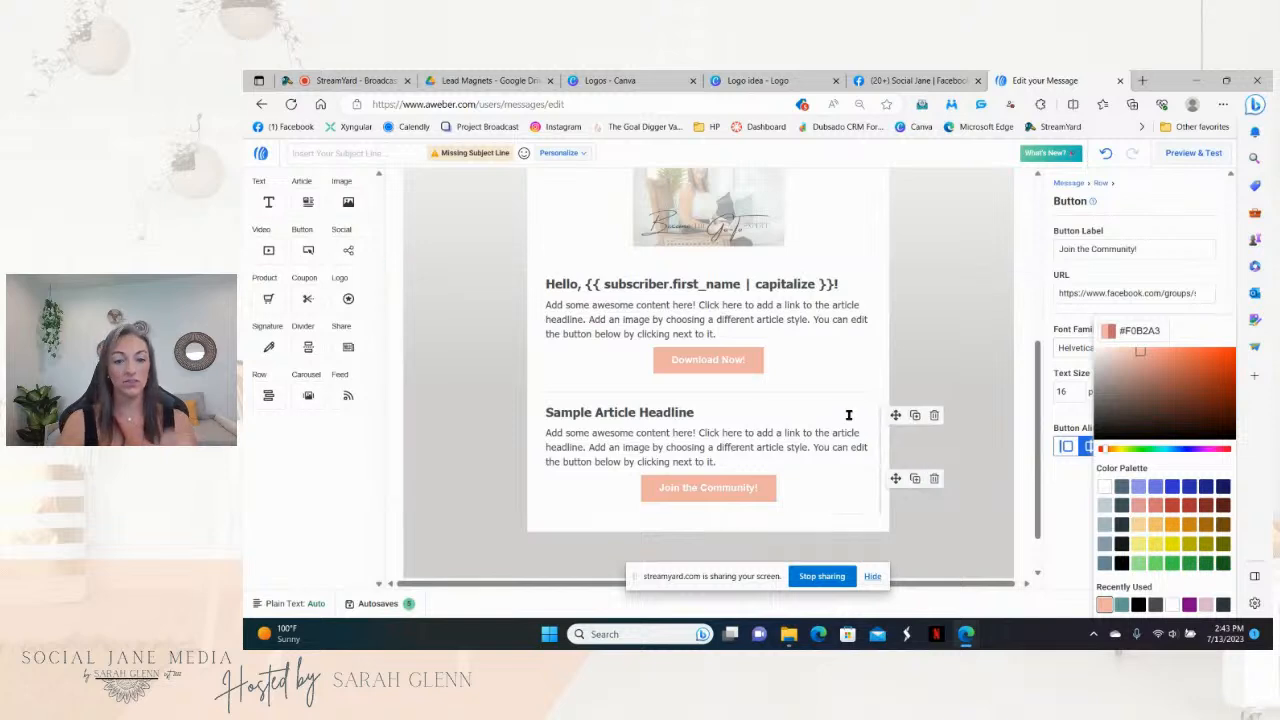
drag(731, 460, 545, 432)
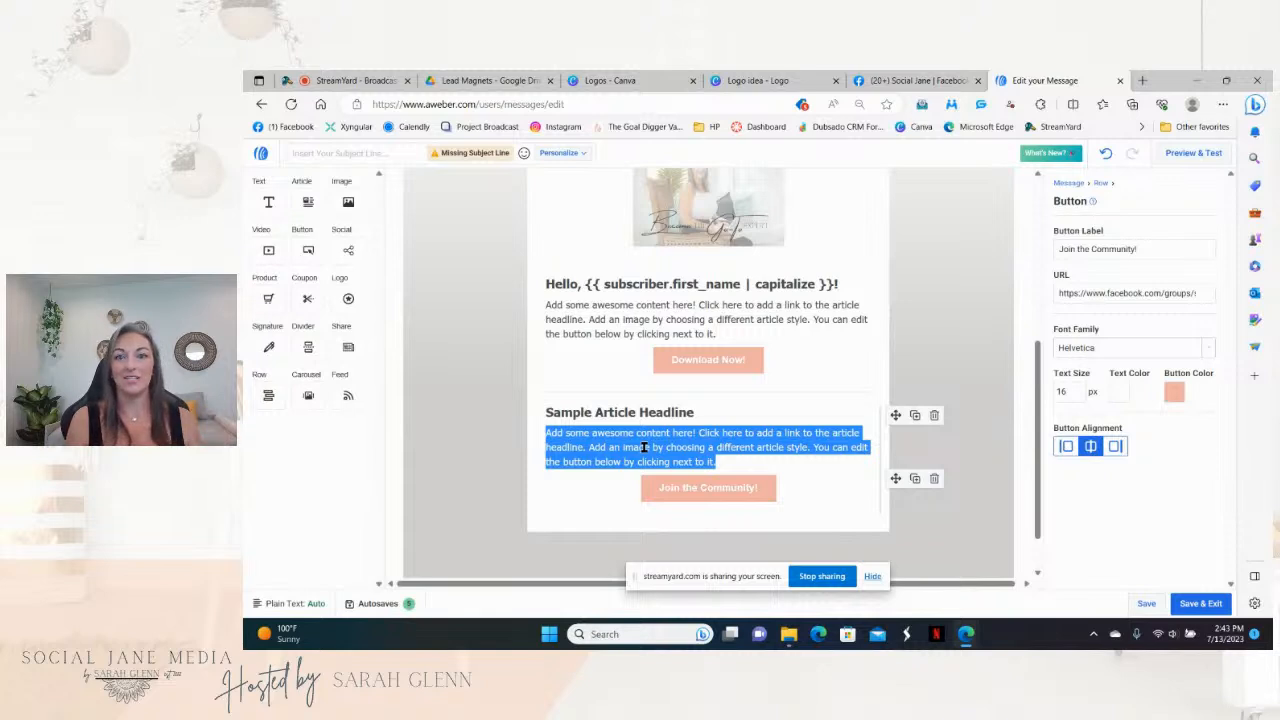
click(757, 460)
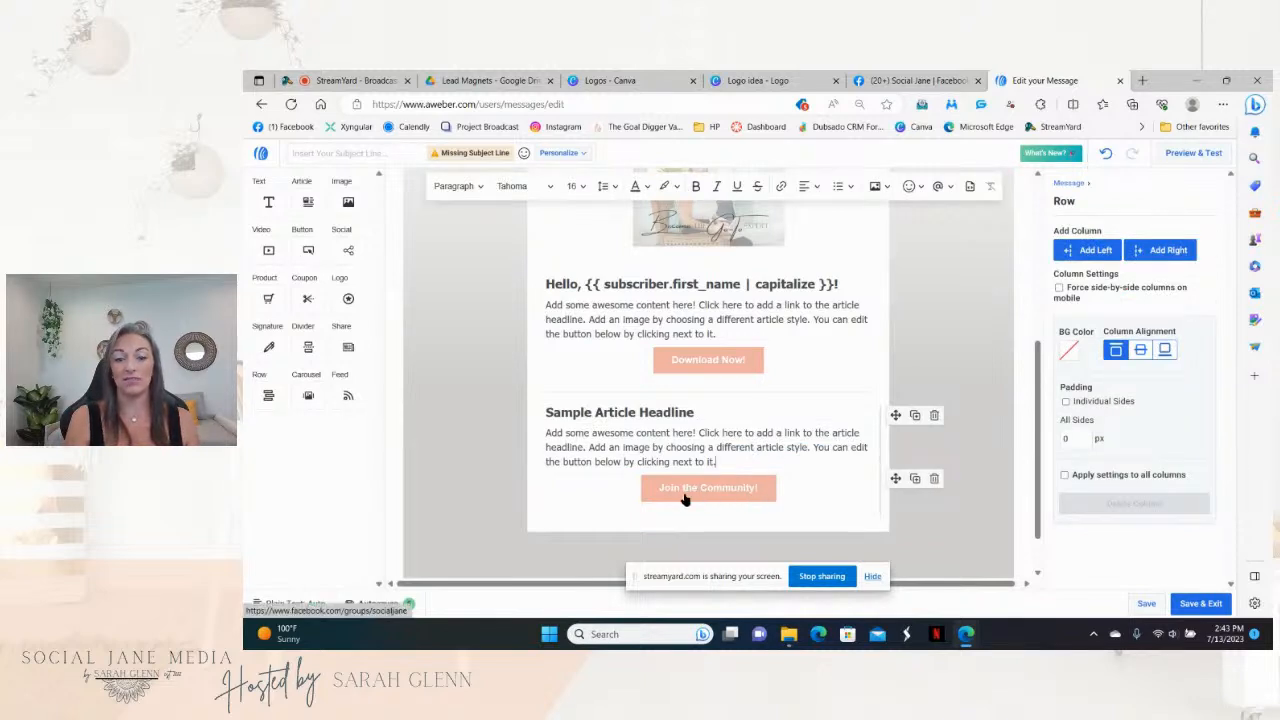
Step: Drop an Image element into the email just above the Join the Community! button
drag(346, 202, 705, 472)
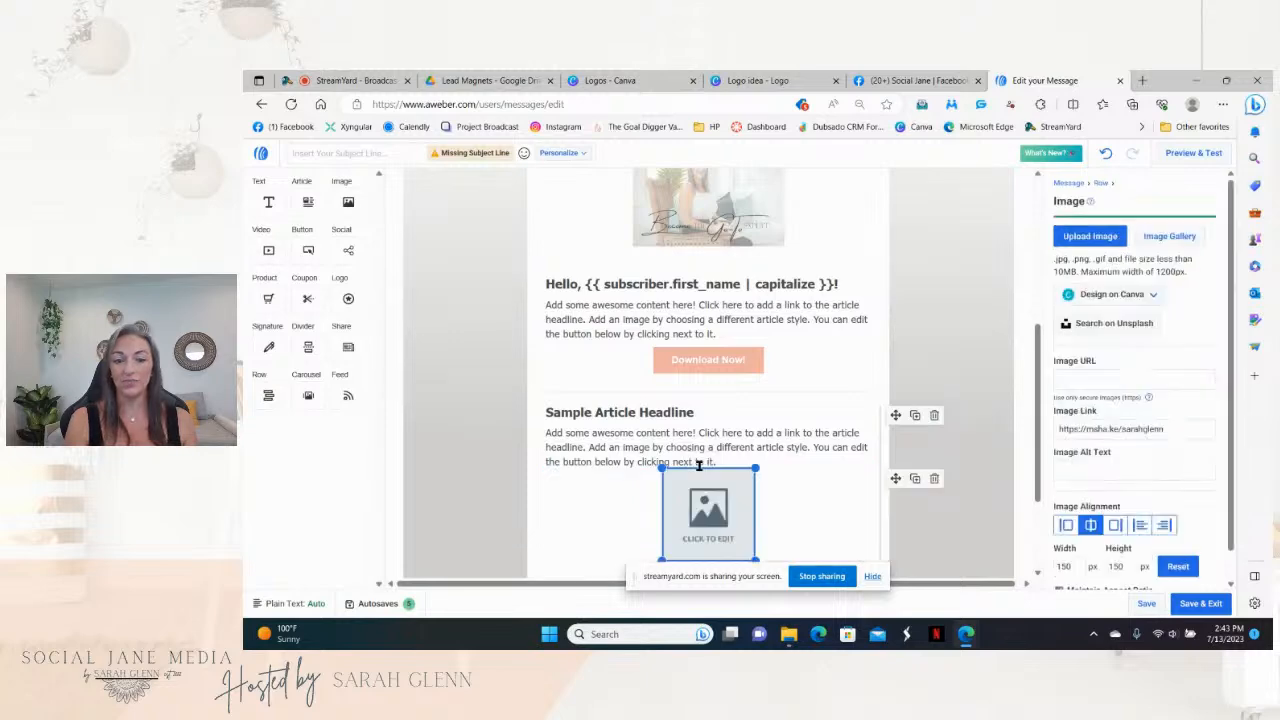
scroll(1038, 424, down, 1)
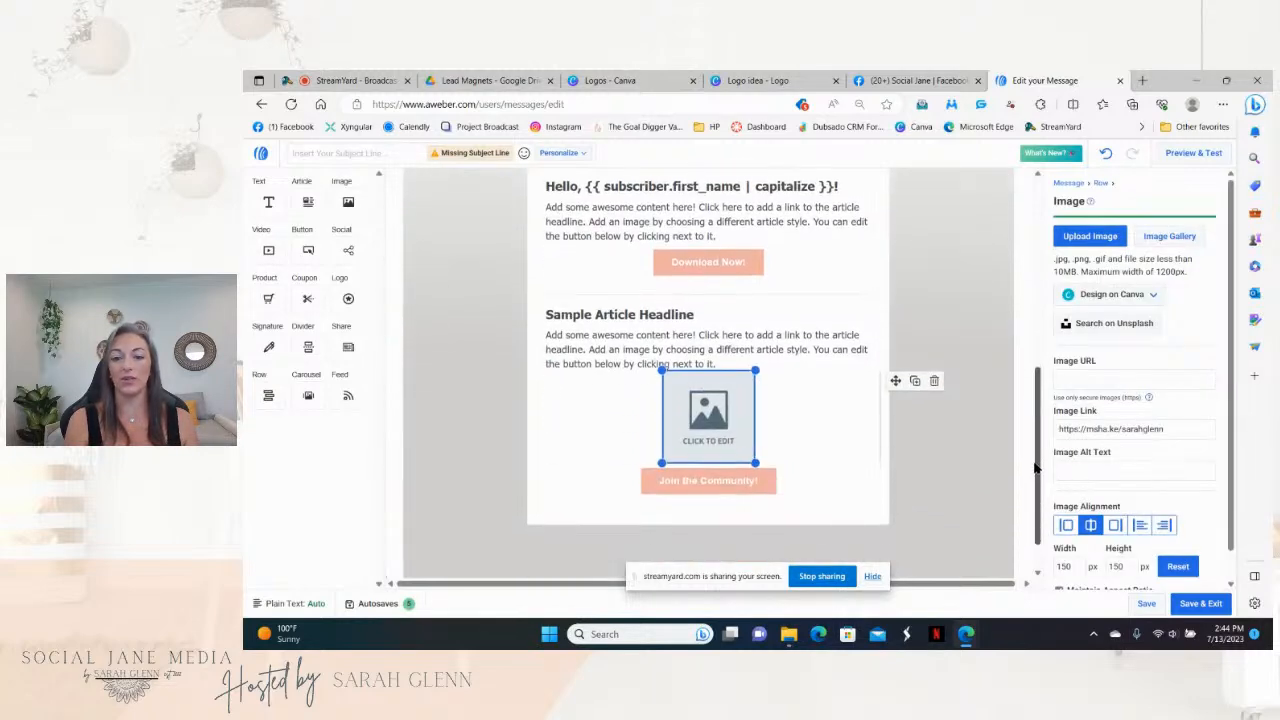
click(918, 82)
Step: Save the group's Save the Date cover image into Branding Strategy > Social Jane, then return to AWeber
click(894, 270)
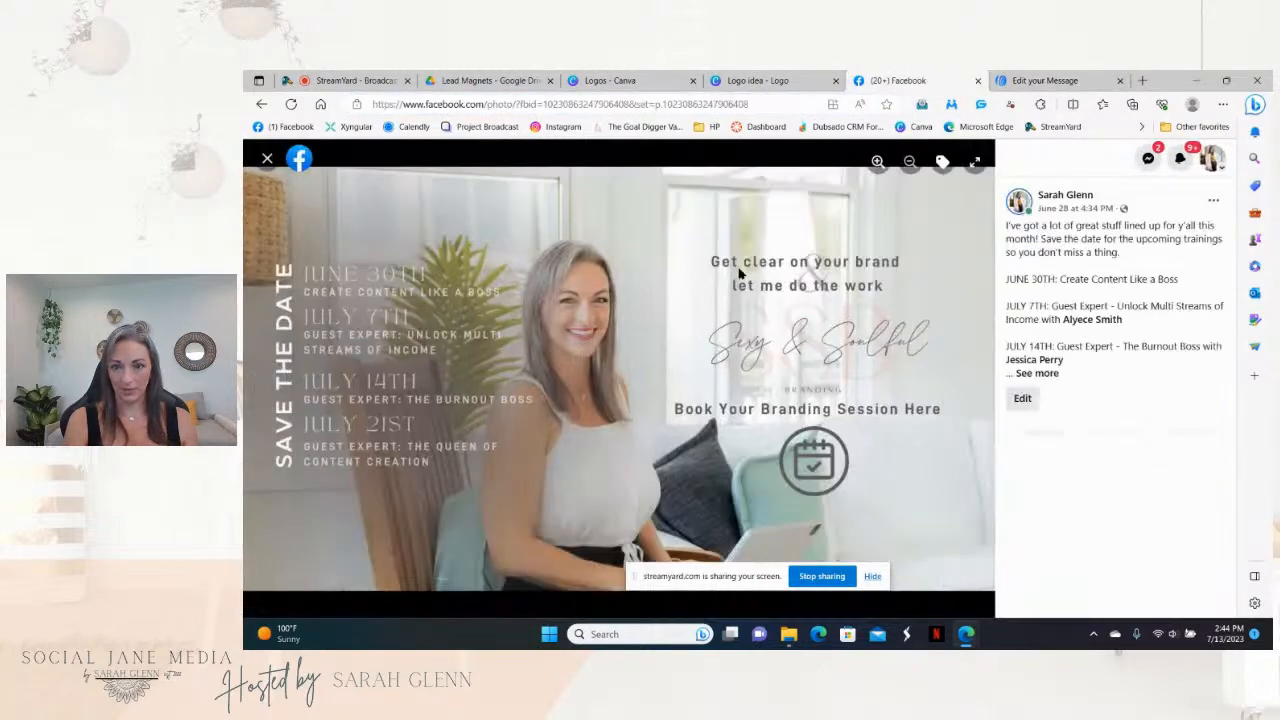
right_click(691, 257)
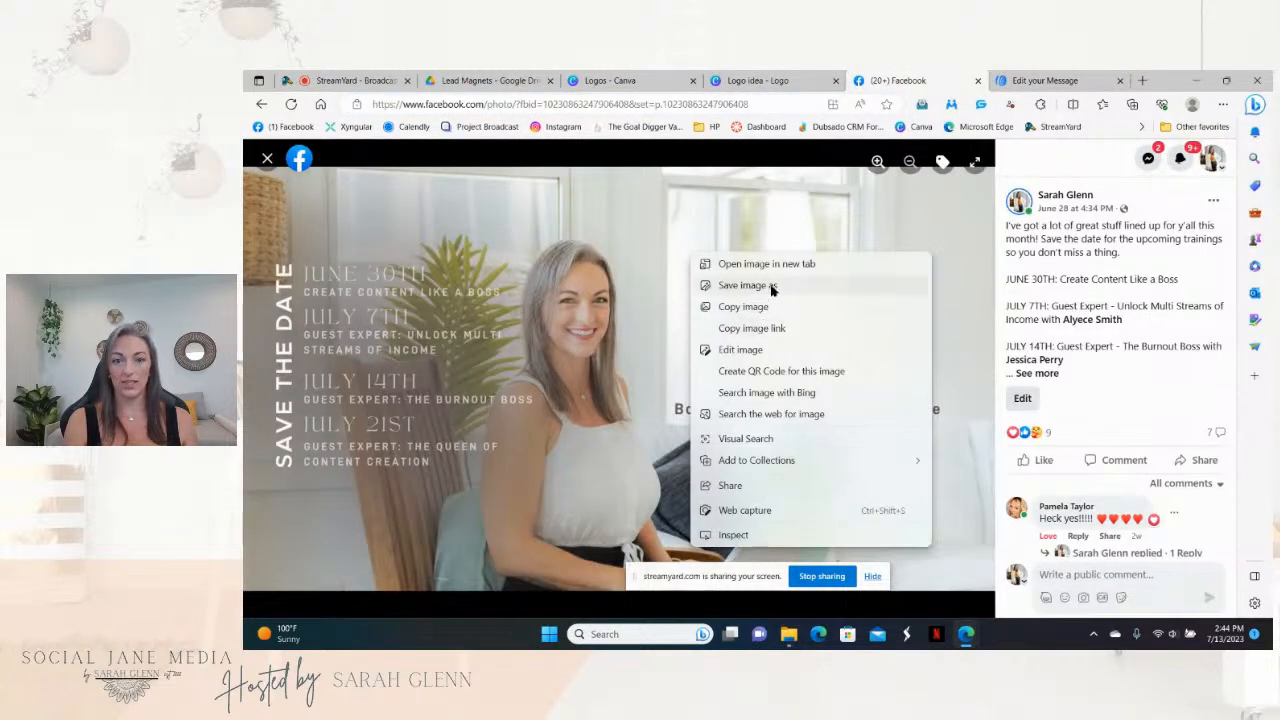
click(771, 288)
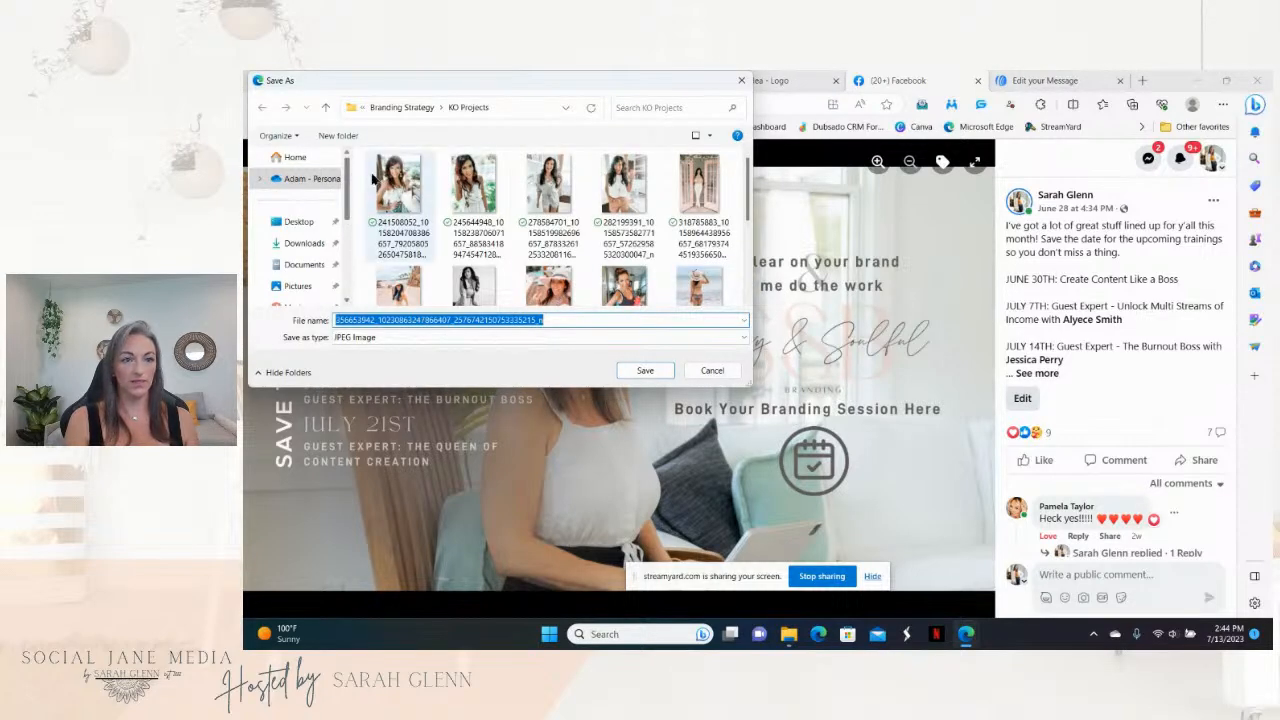
click(401, 107)
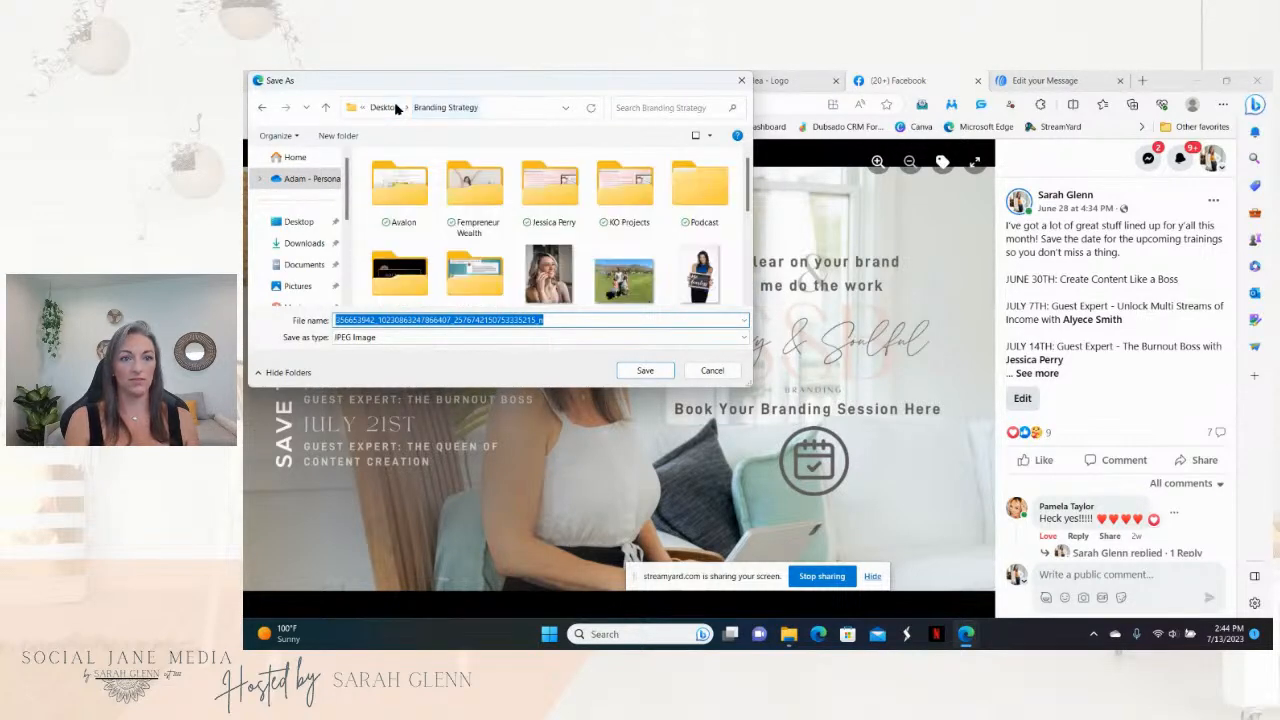
scroll(420, 260, down, 2)
double_click(419, 253)
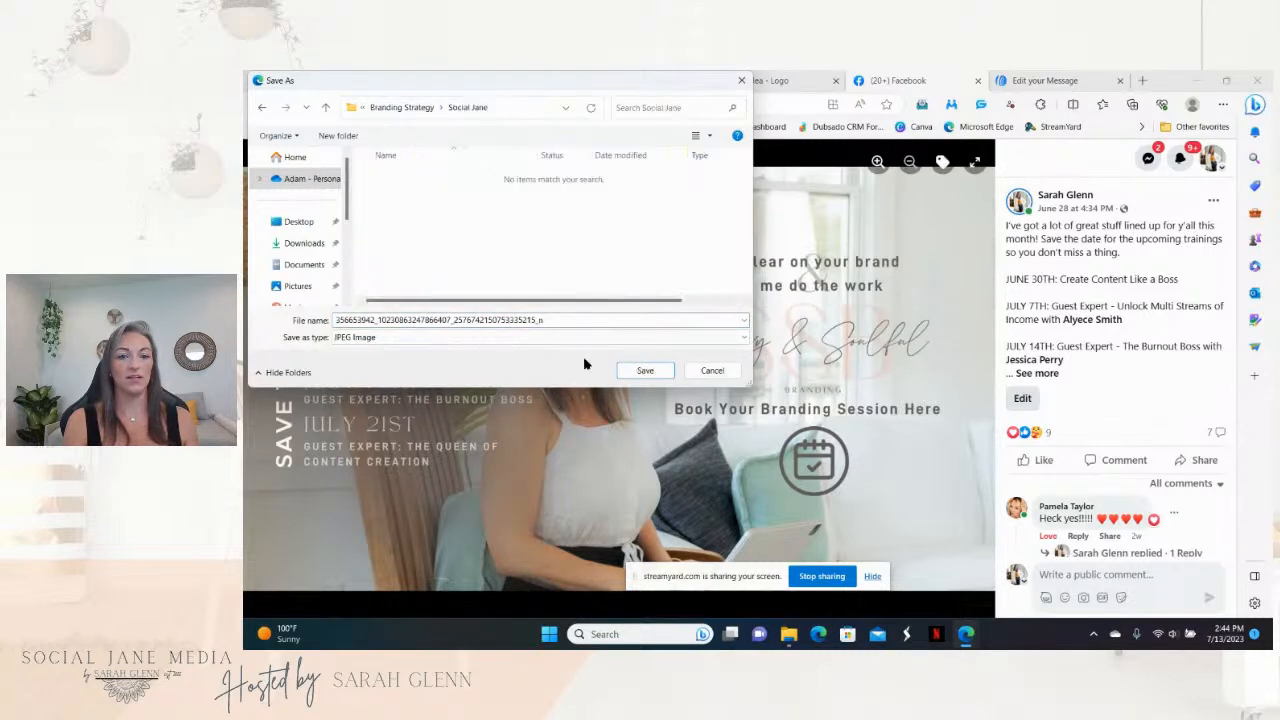
click(640, 370)
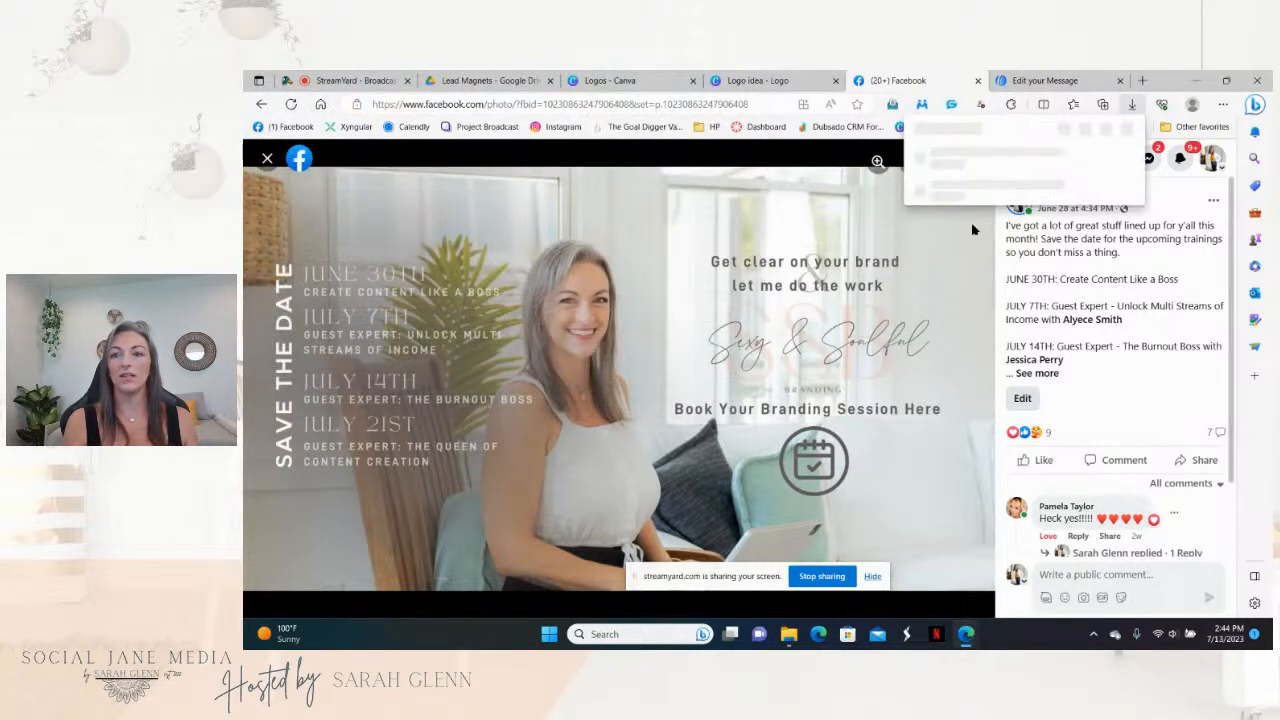
click(1025, 79)
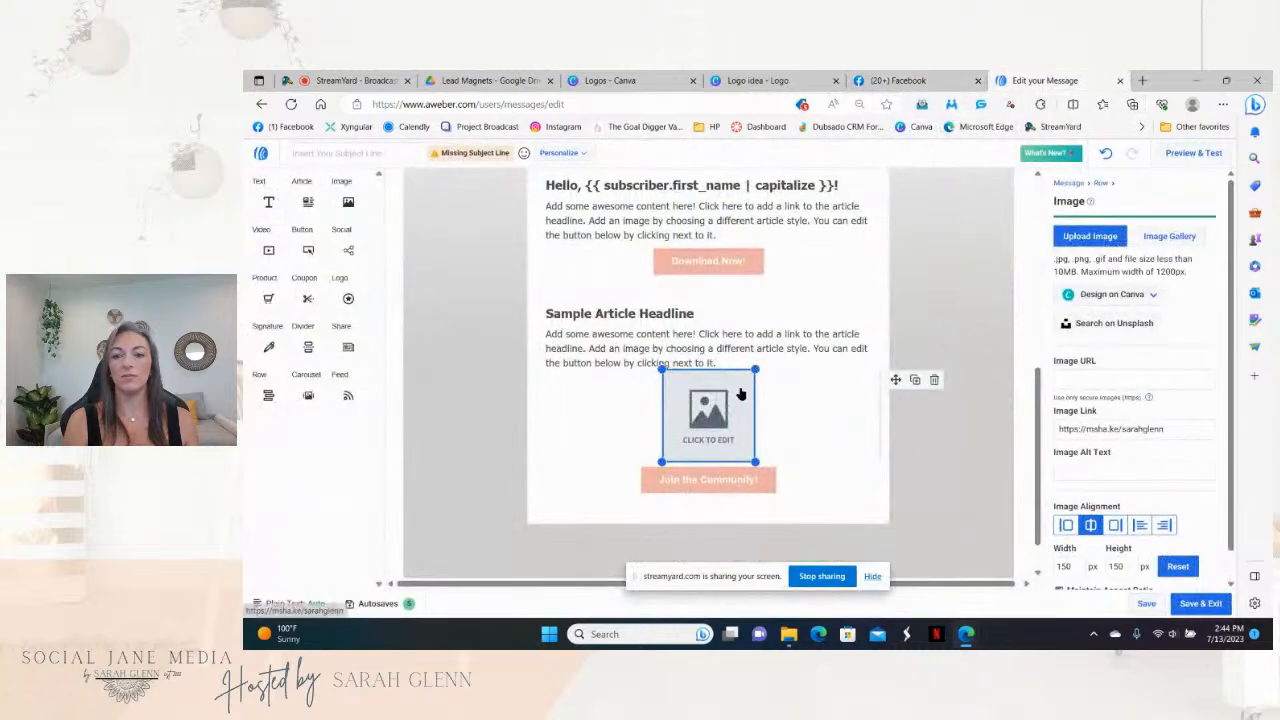
Step: Upload the saved Save the Date image into the empty block and shrink it to 336 × 189 px
click(1104, 238)
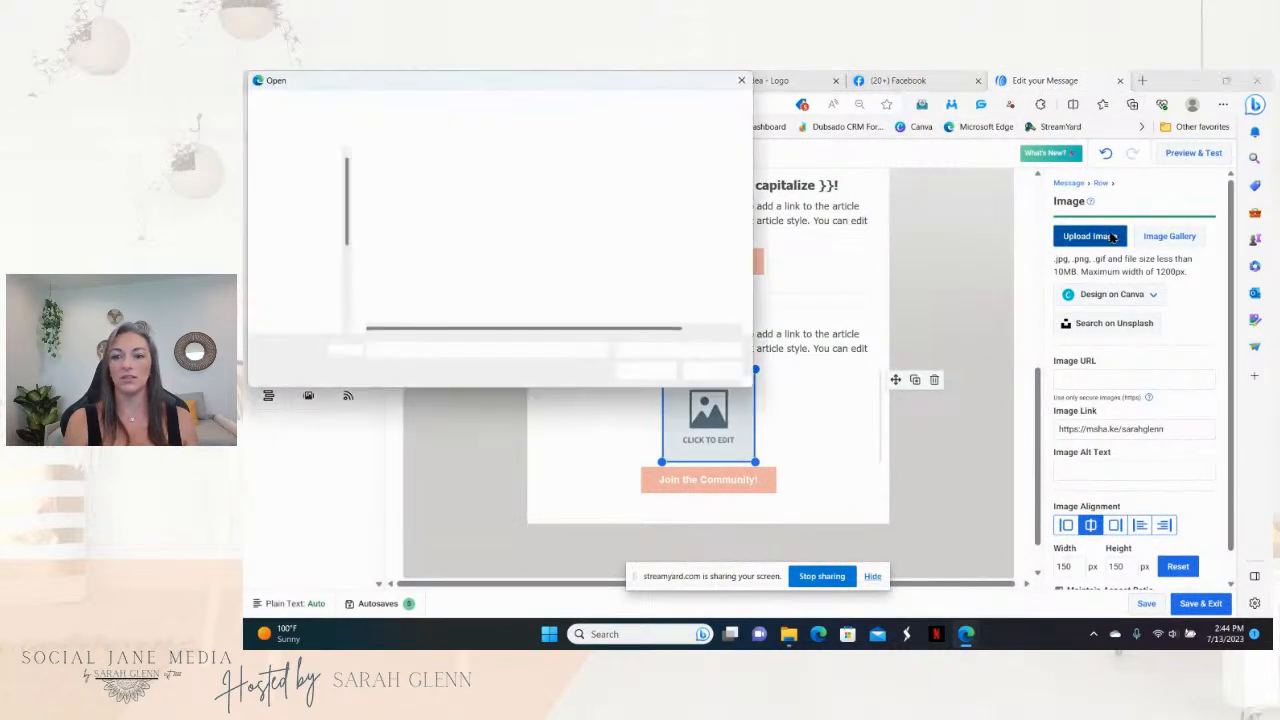
click(415, 225)
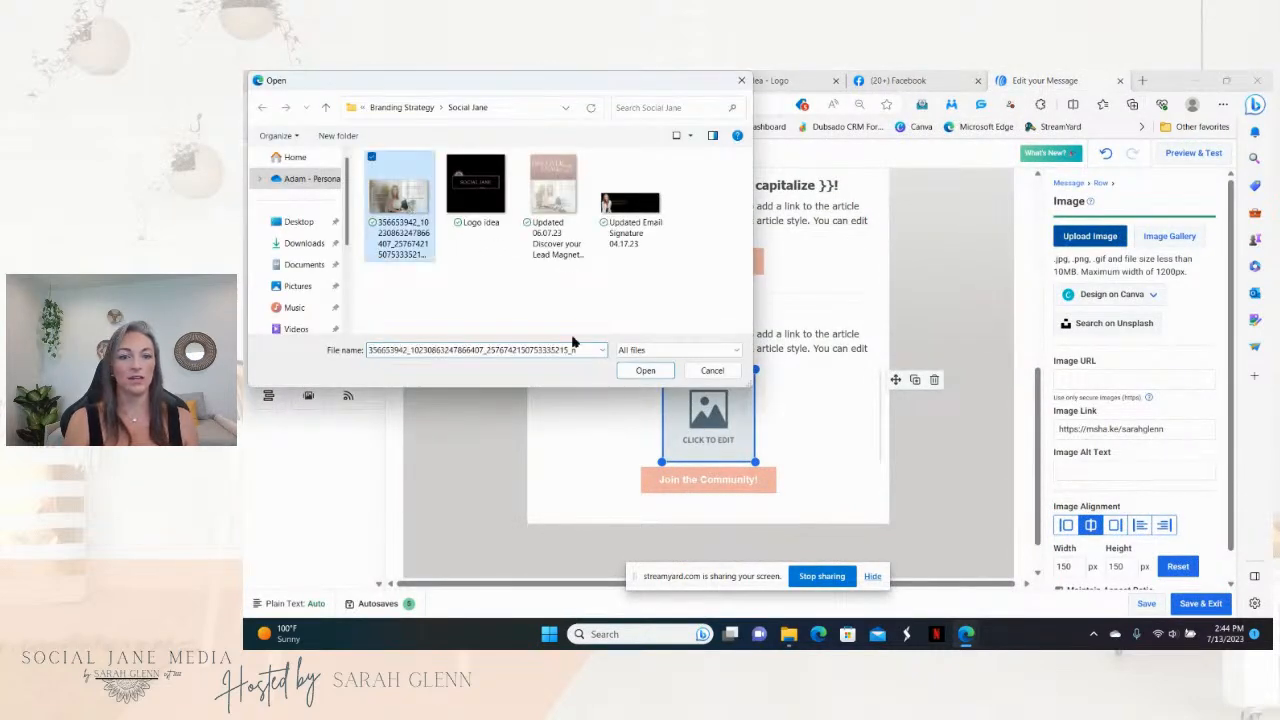
click(645, 370)
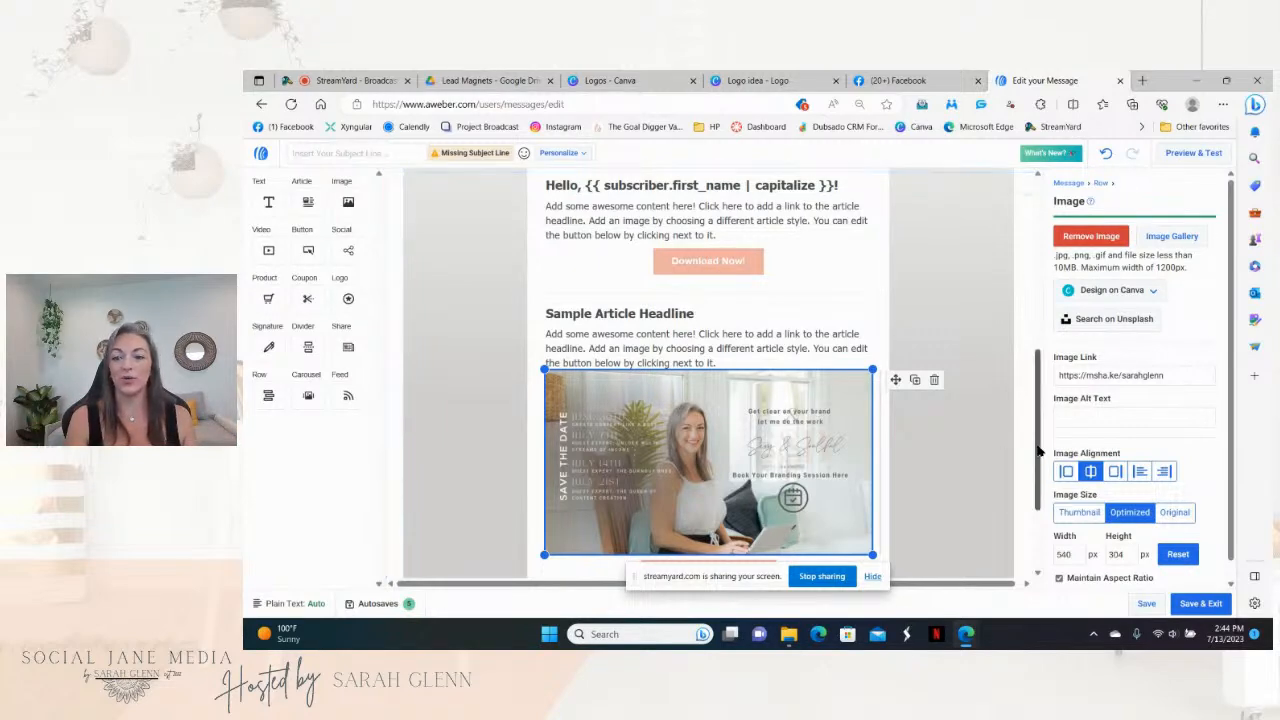
scroll(995, 460, down, 1)
drag(874, 493, 814, 437)
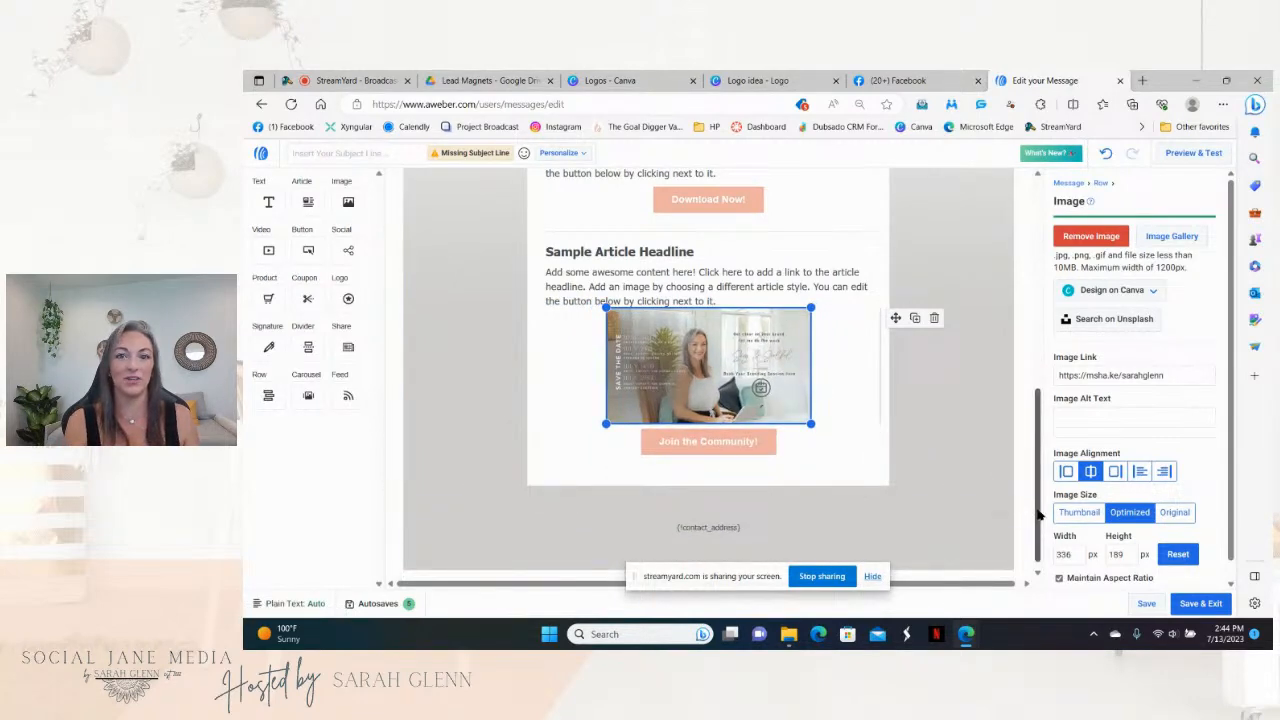
drag(1040, 513, 1057, 486)
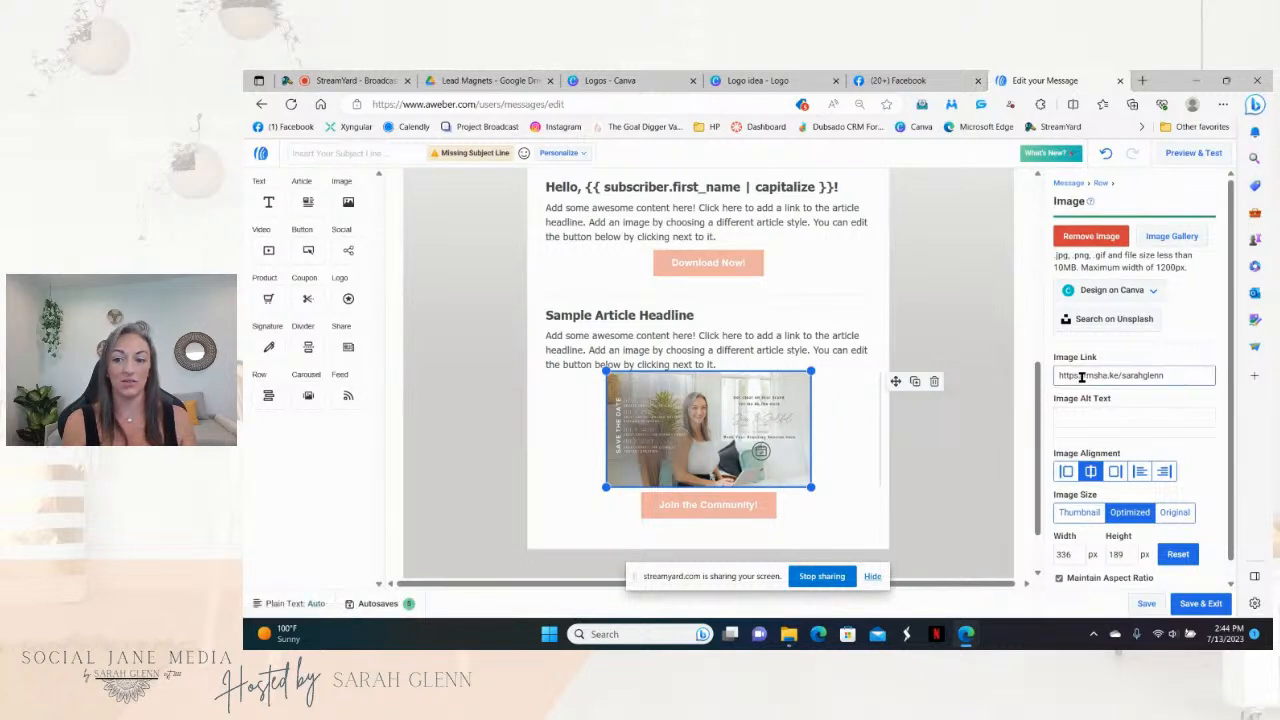
Step: Clear the Facebook group URL that ended up in the image's alt text field
click(1092, 420)
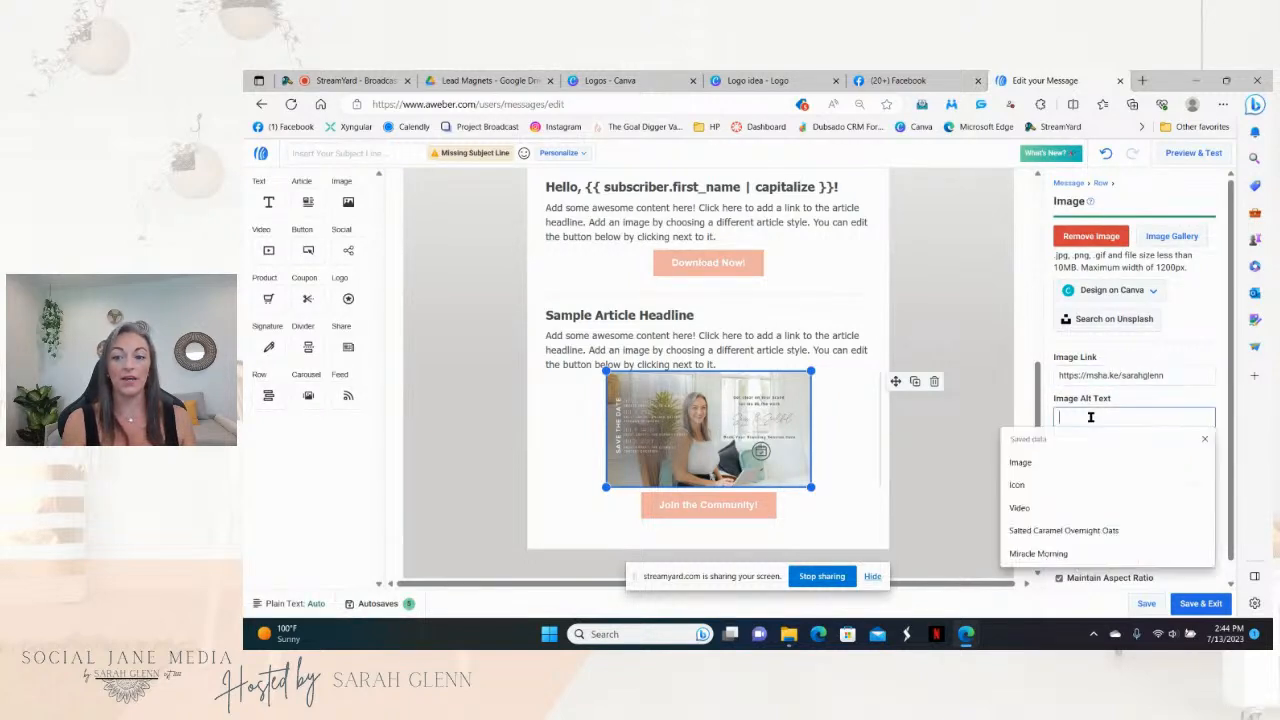
right_click(1090, 417)
click(1130, 264)
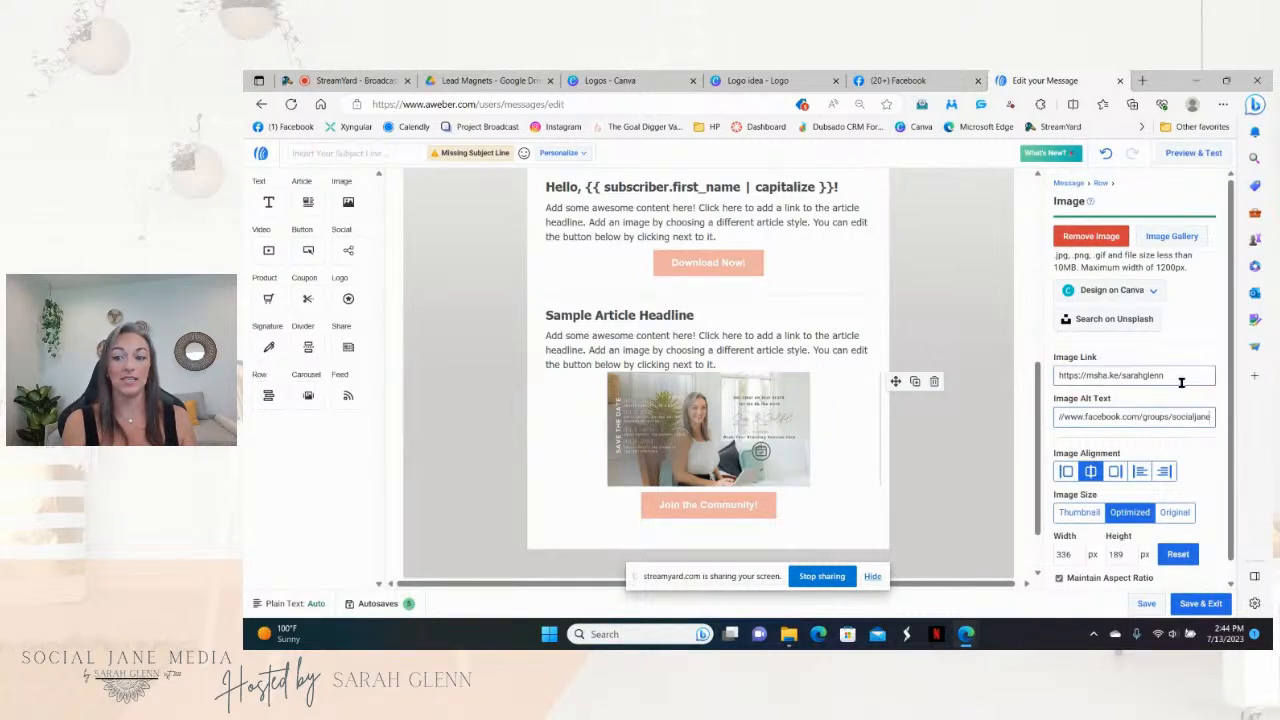
drag(1056, 416, 1247, 416)
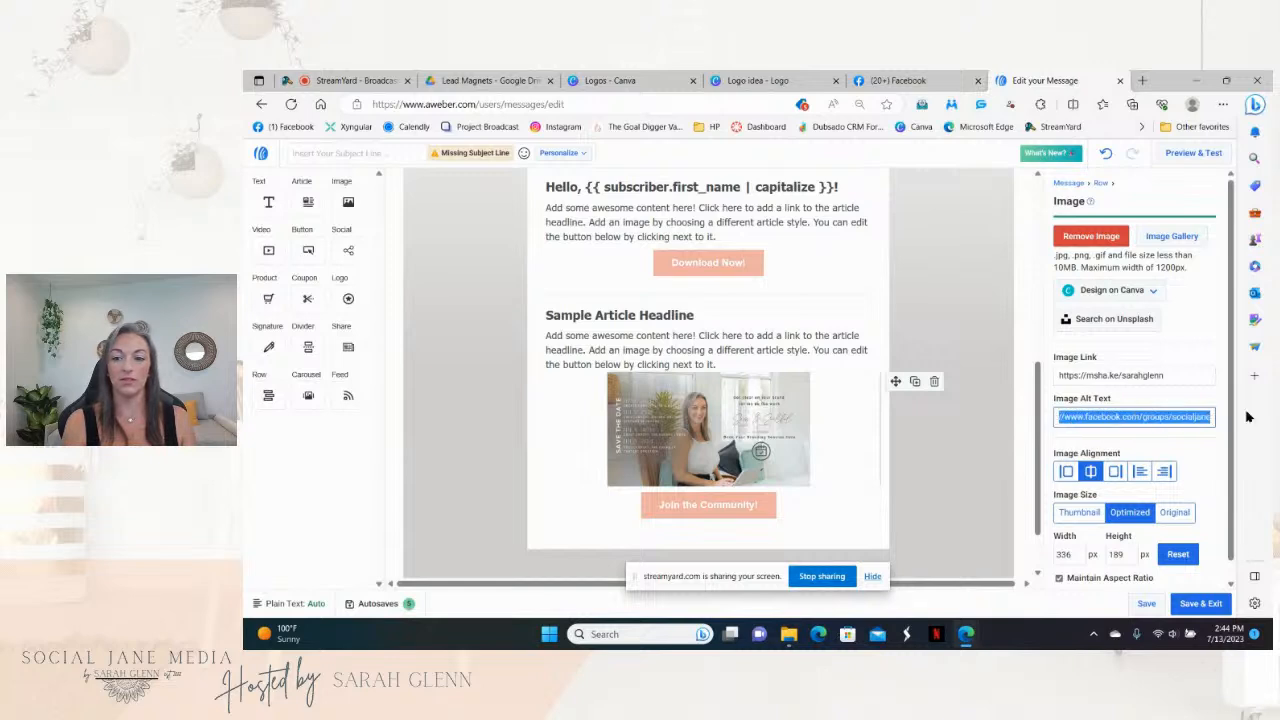
text(https)
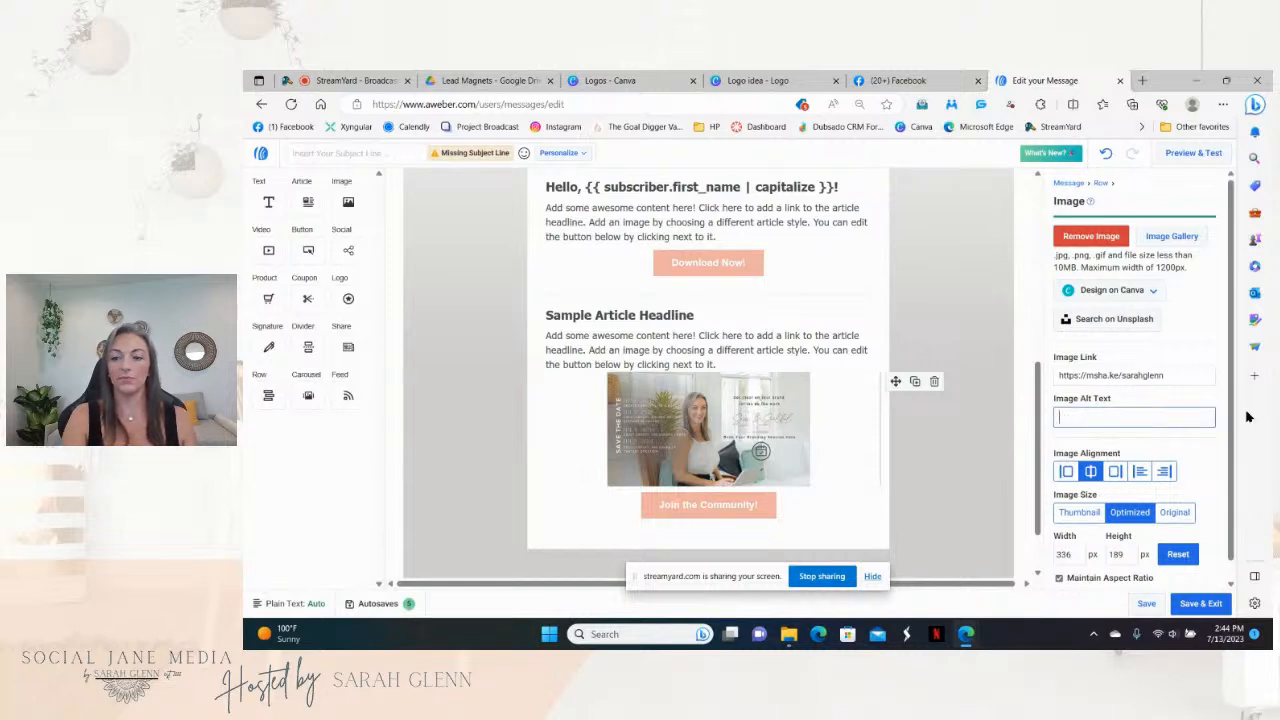
Step: Replace the old image link with the Facebook group URL
triple_click(1179, 375)
key(BackSpace)
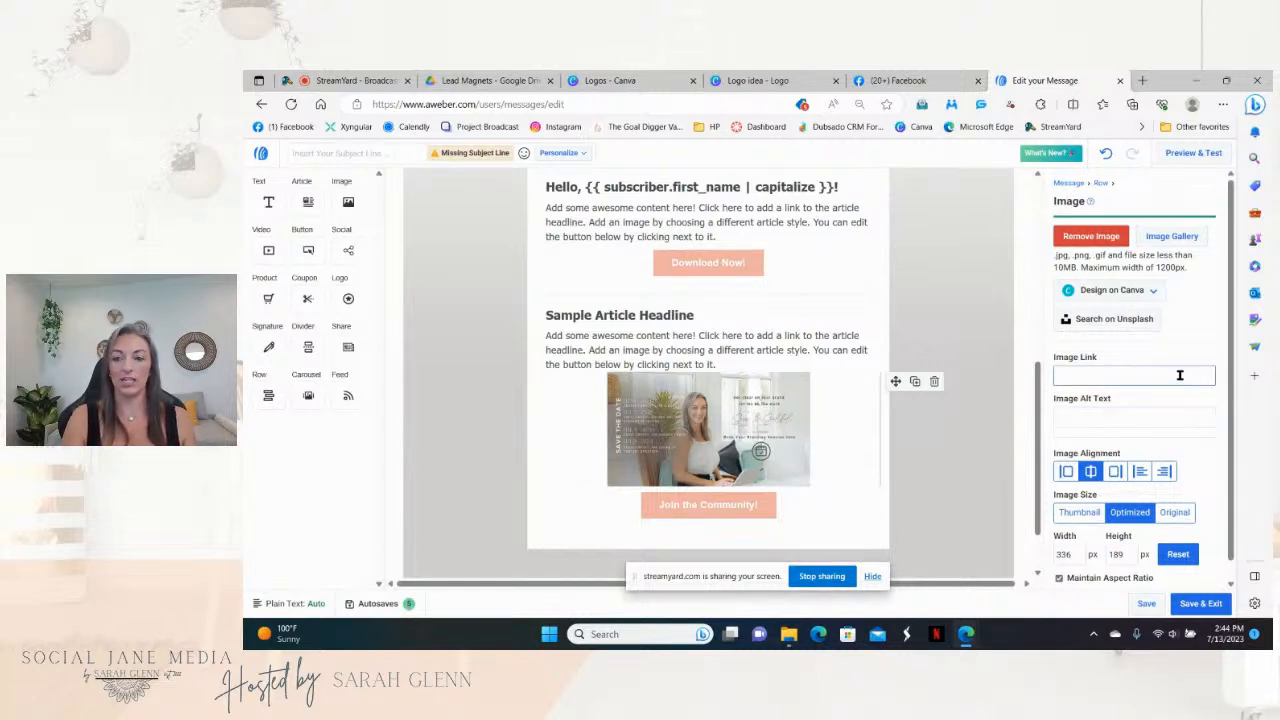
right_click(1179, 375)
click(1143, 222)
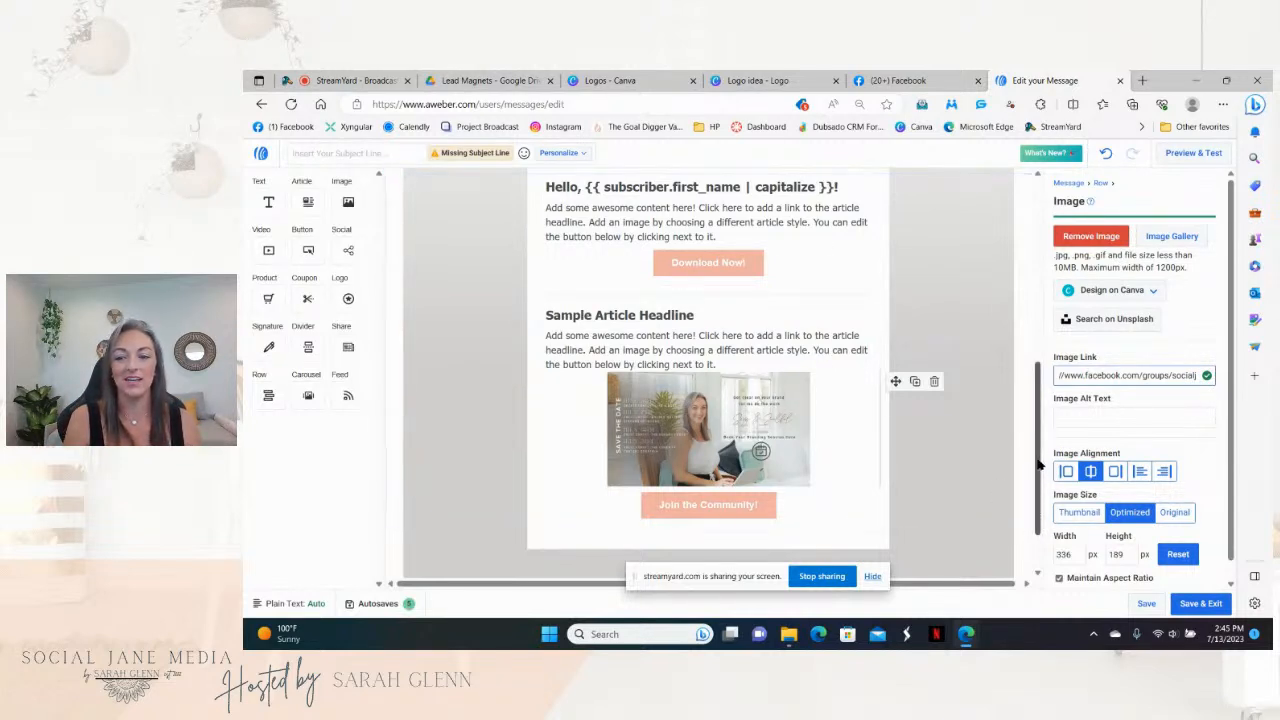
Step: Place a new empty image block below the Join the Community! button, then go to Canva's Logos folder
drag(1037, 463, 1044, 537)
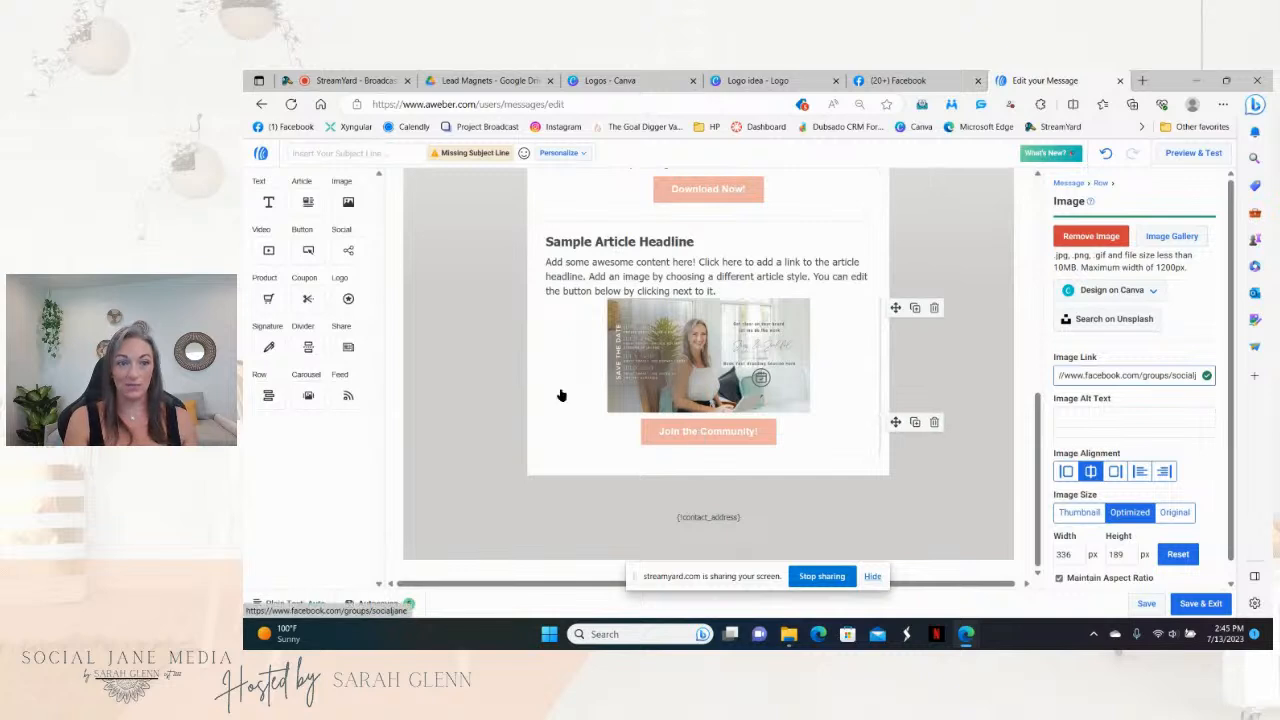
drag(348, 202, 571, 470)
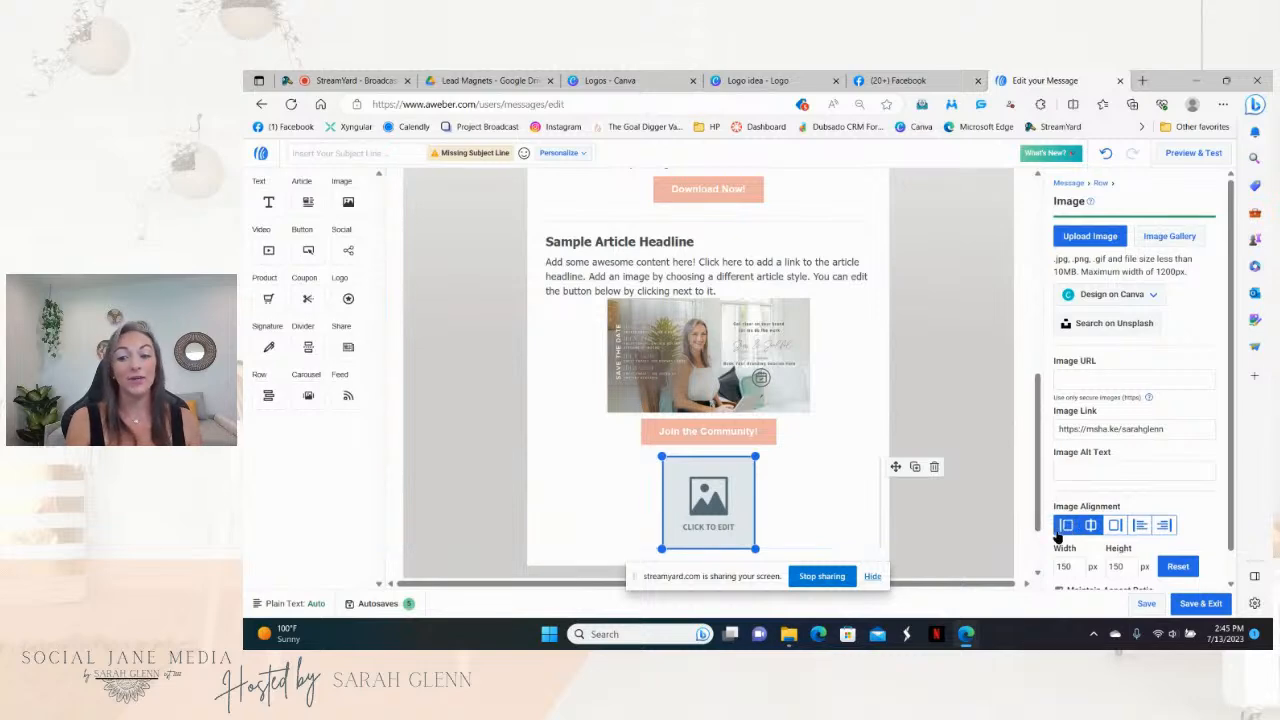
click(615, 80)
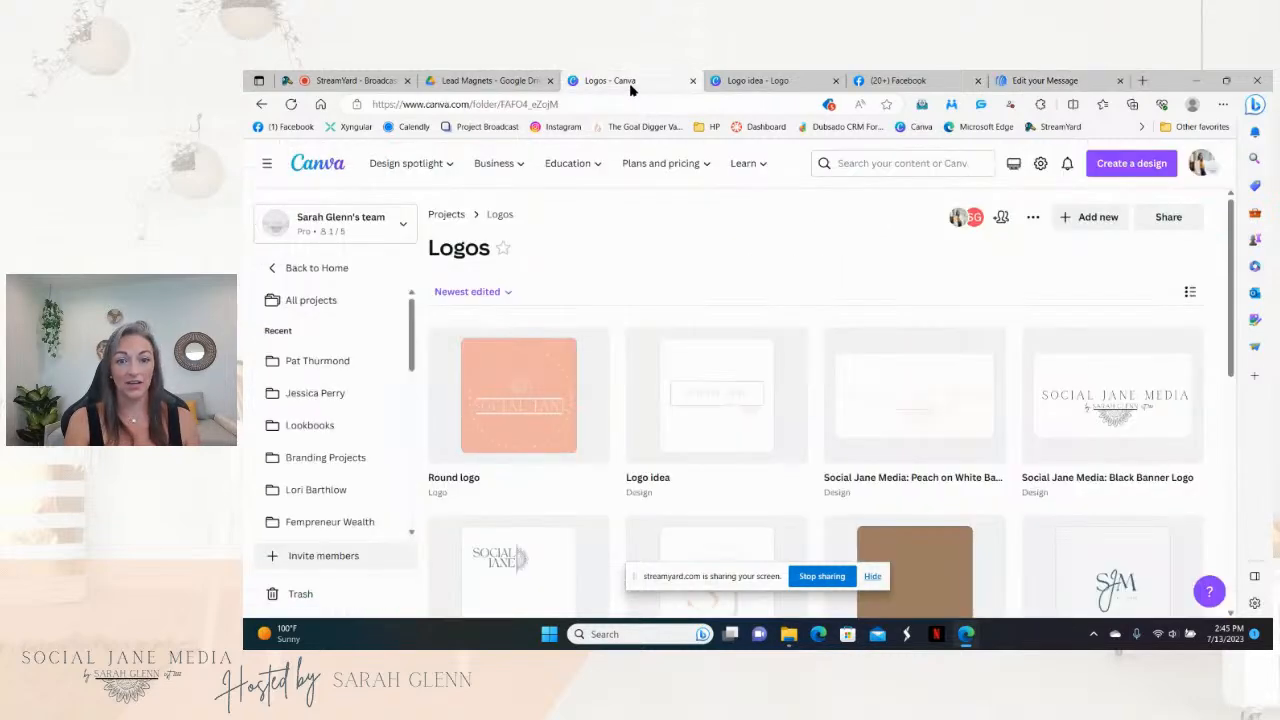
Step: Review the photo in Canva's Updated Email Signature 04.17.23 design, then head back to AWeber's editor
click(447, 215)
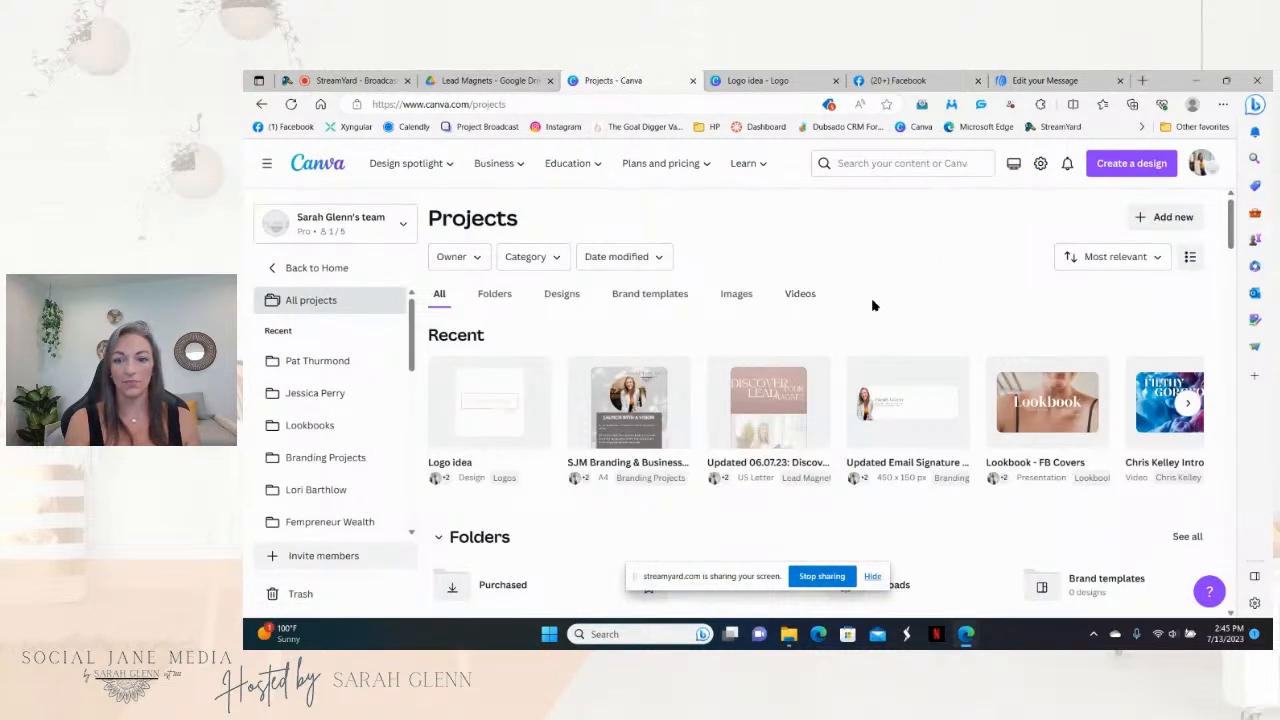
click(890, 441)
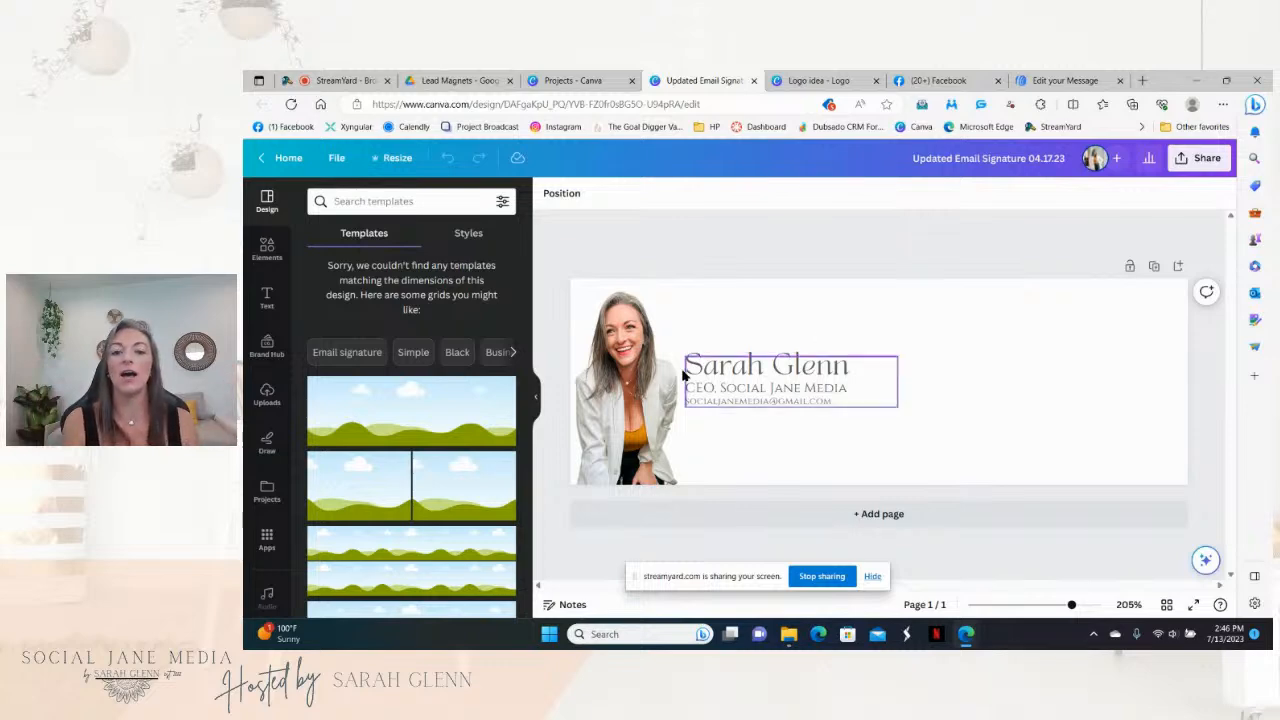
click(645, 373)
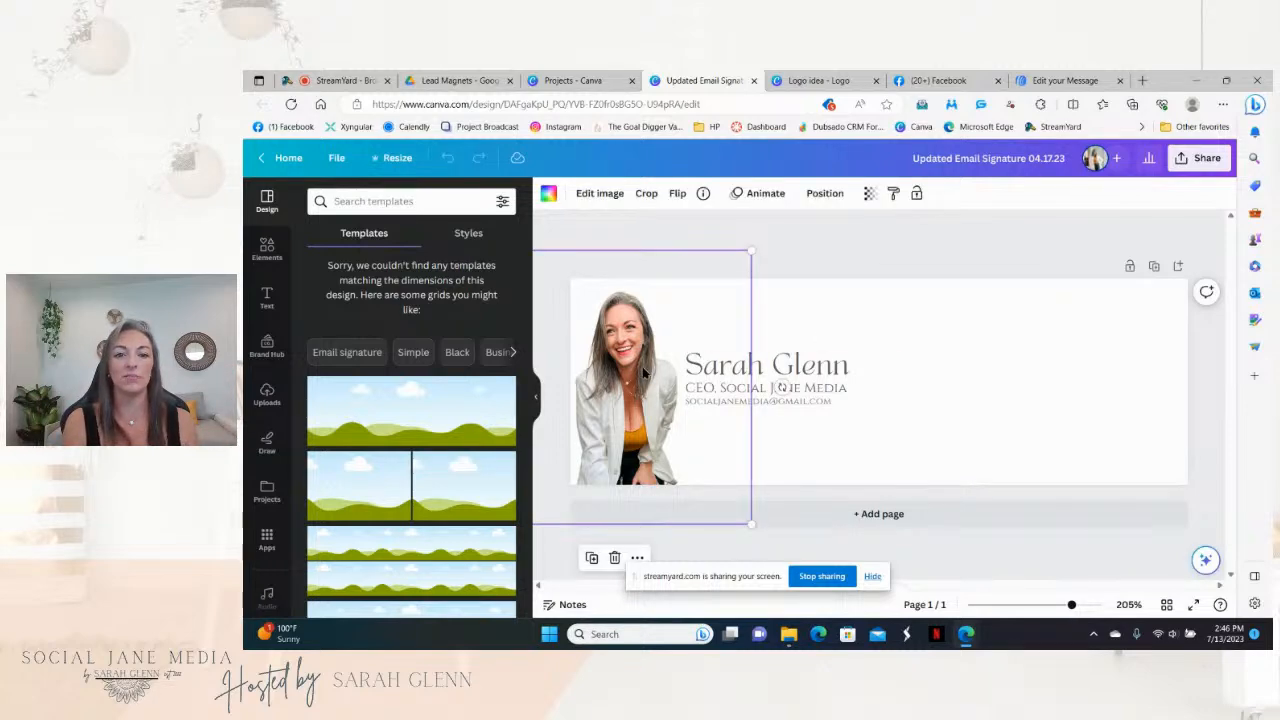
click(614, 199)
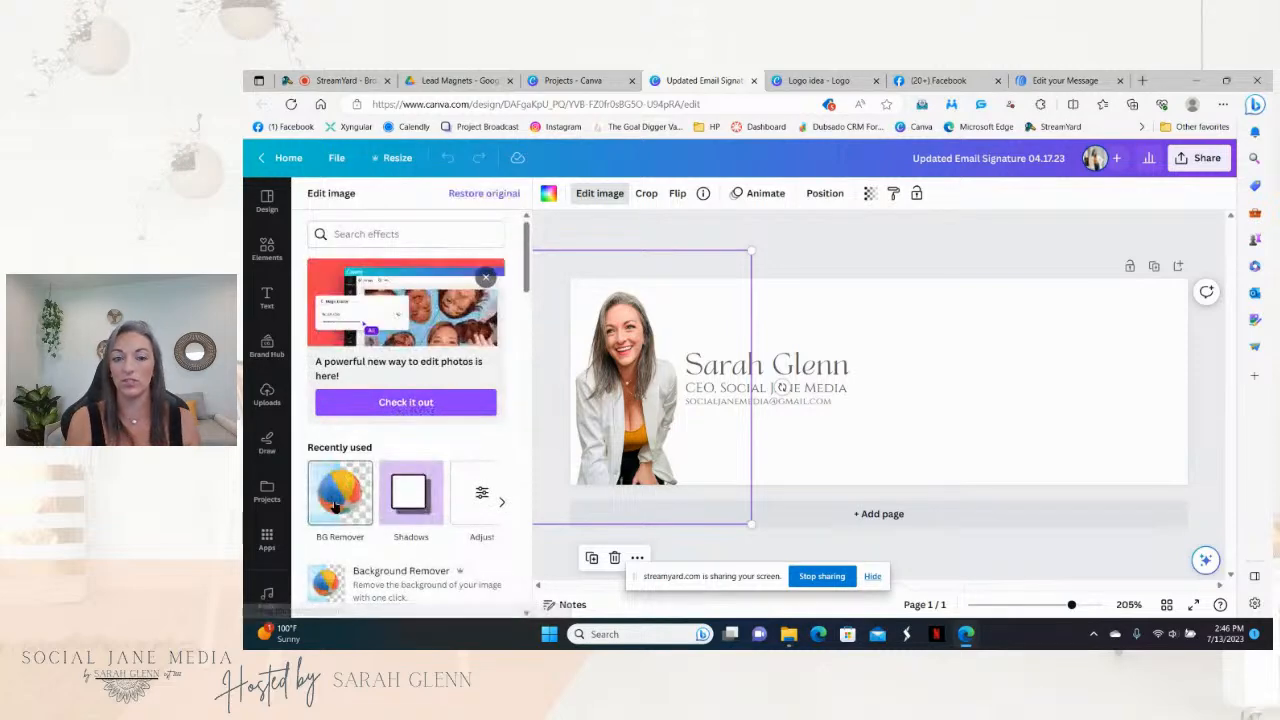
click(820, 426)
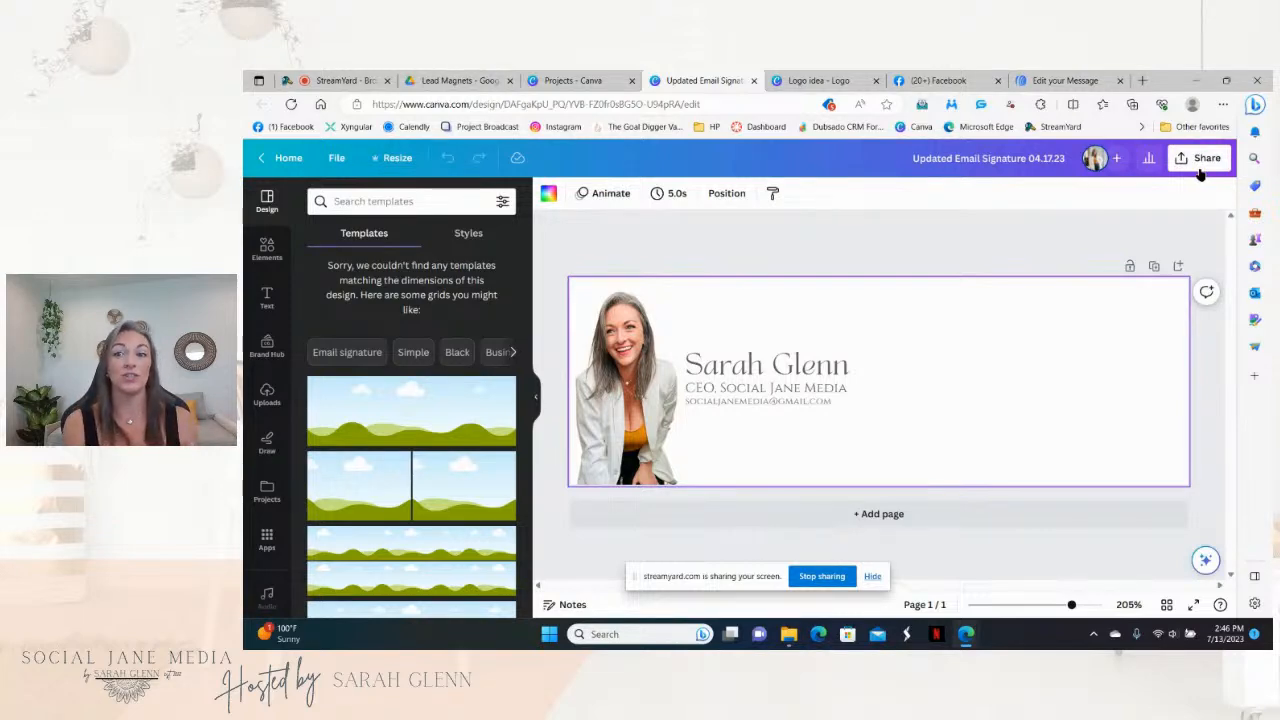
click(1088, 80)
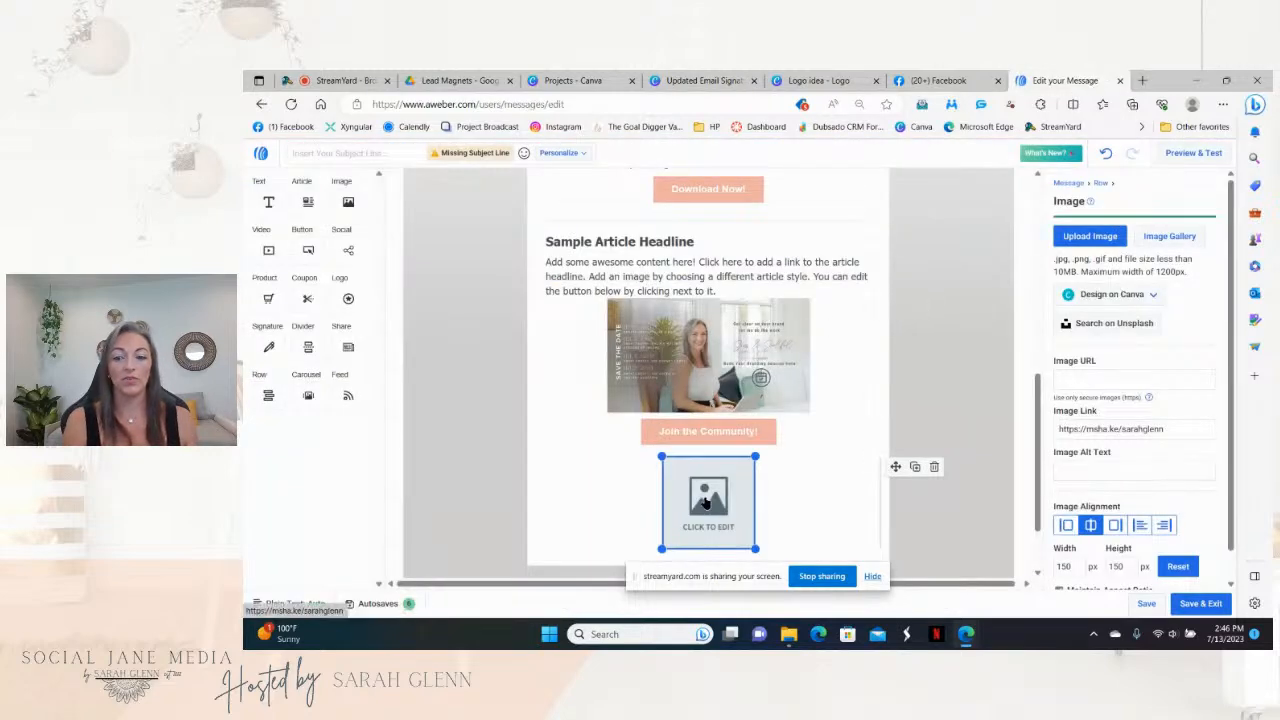
Step: Upload the Updated Email Signature image into the bottom block and left-align it
click(1095, 240)
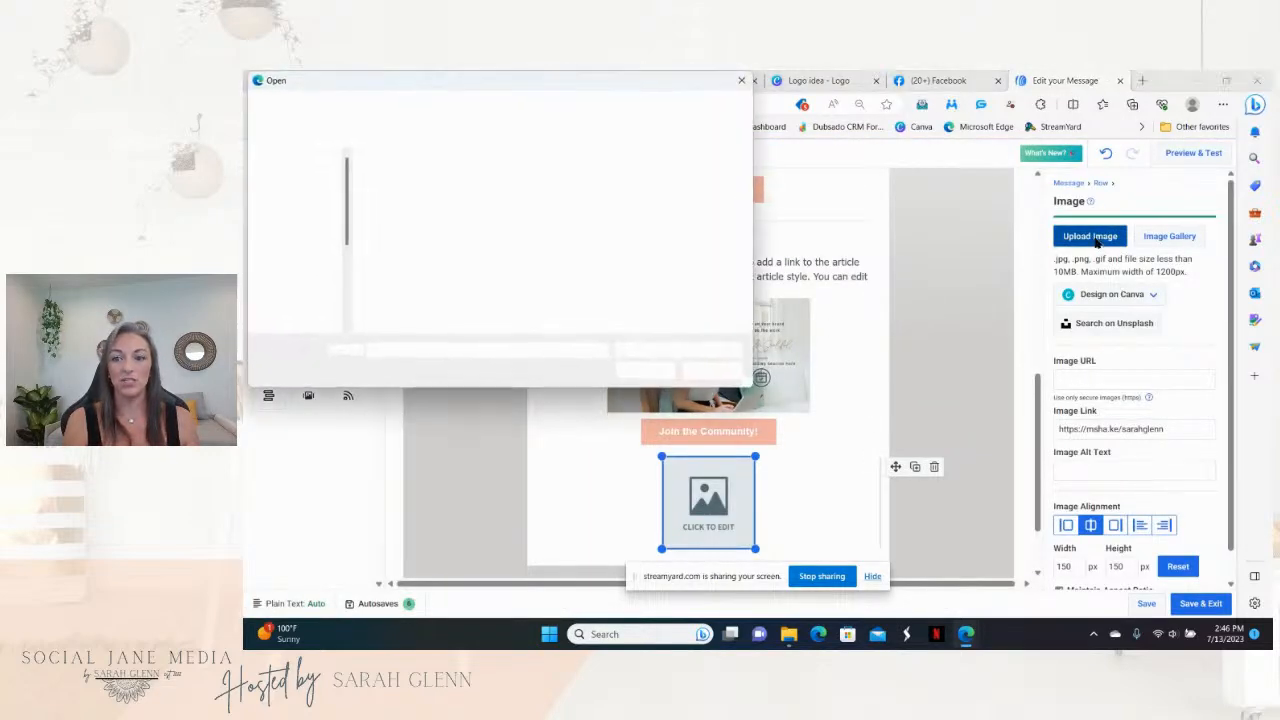
click(630, 203)
click(645, 370)
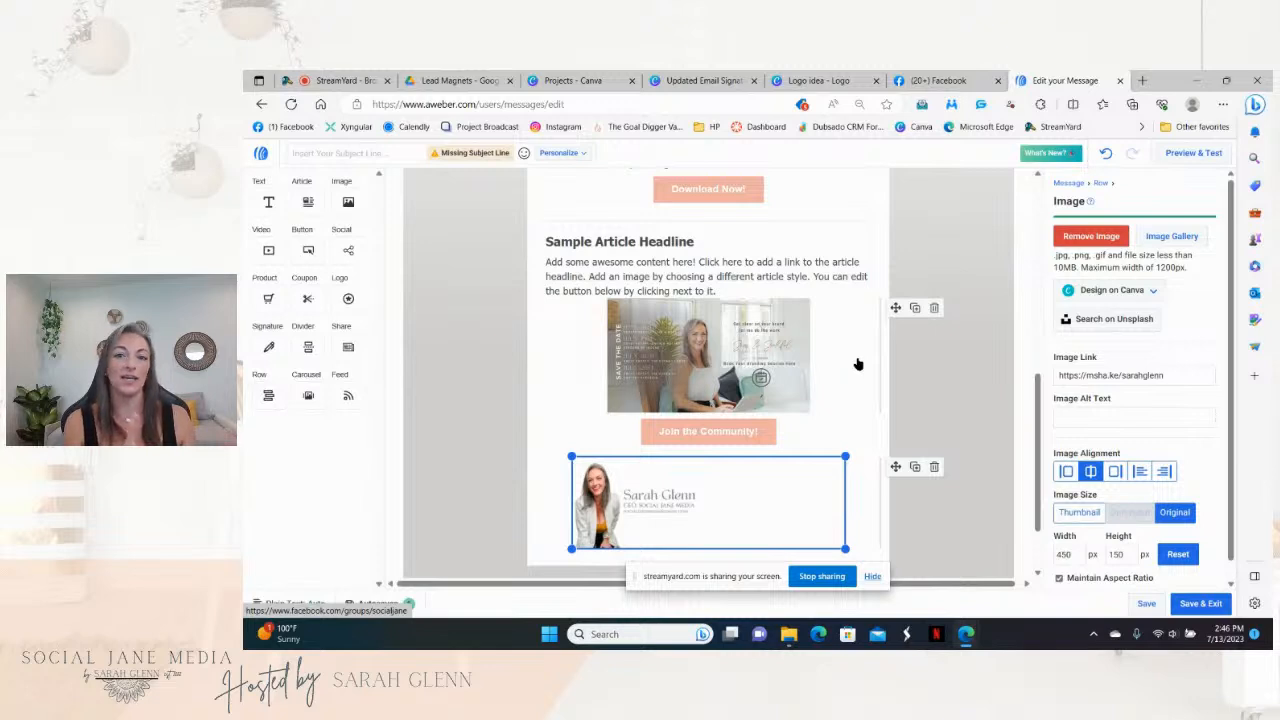
click(1066, 474)
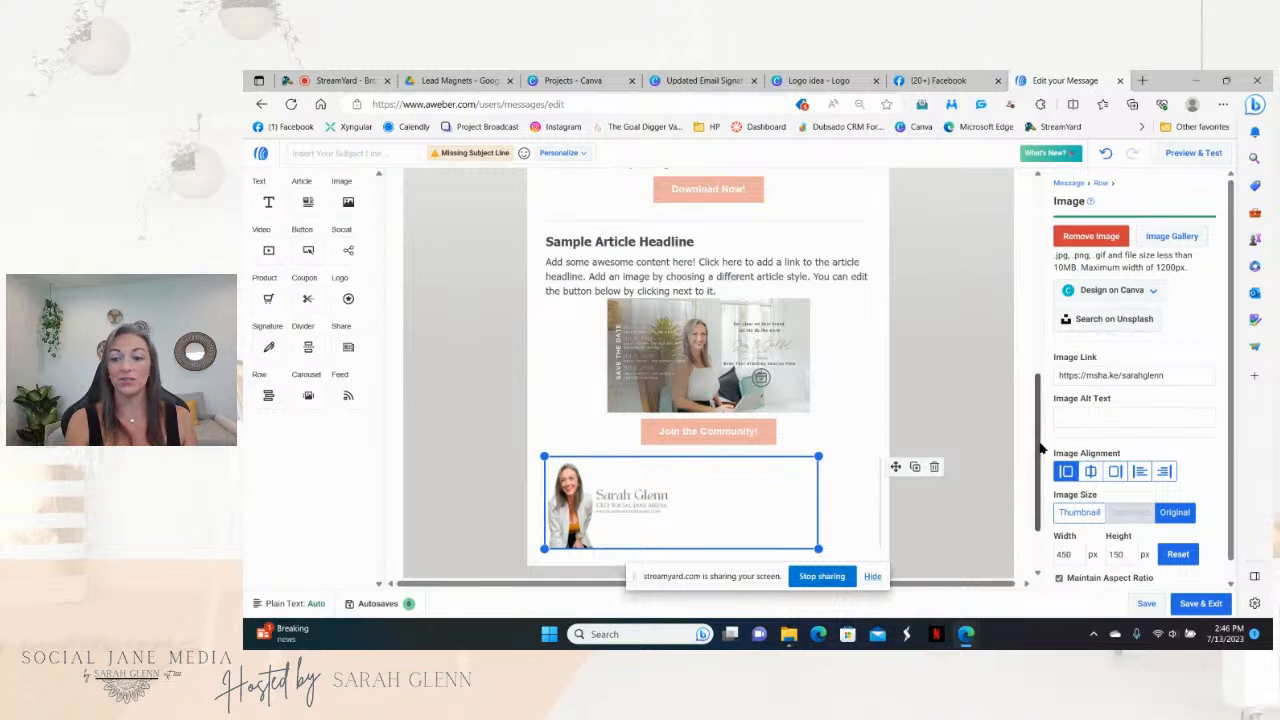
drag(1040, 455, 1040, 490)
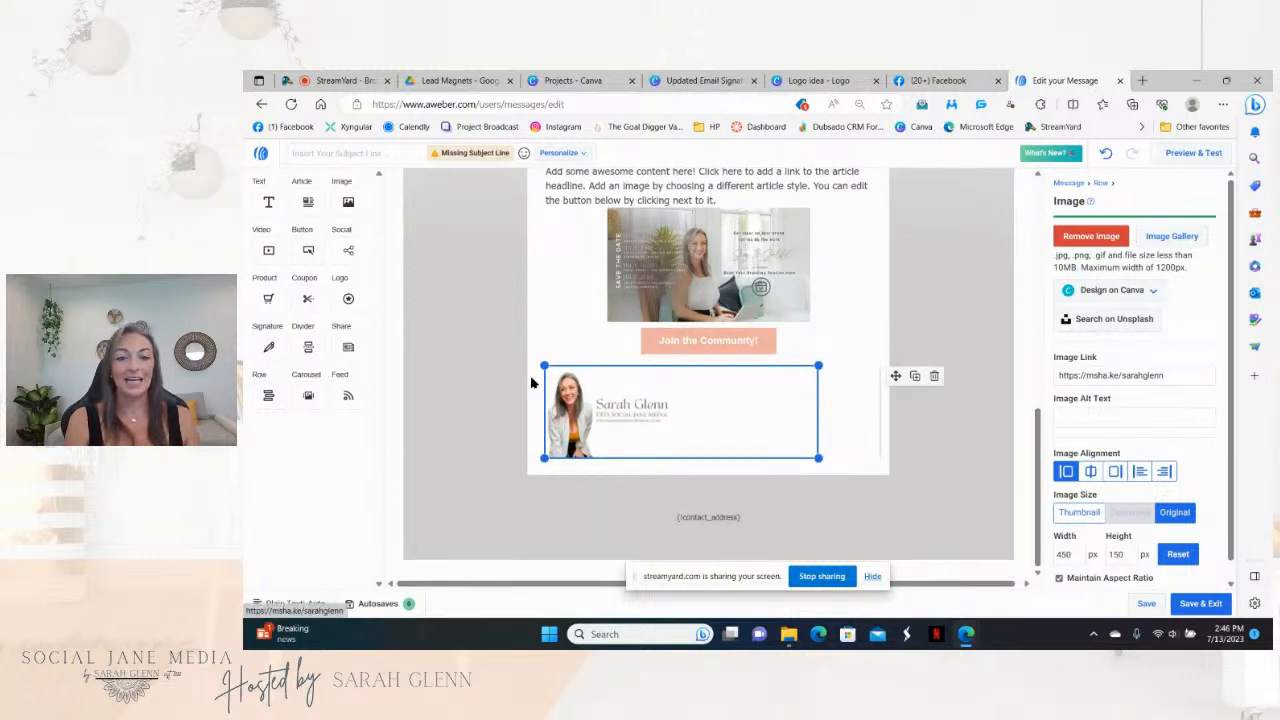
Step: Add a Social block under the signature and remove its Twitter and LinkedIn links
mouse_move(348, 250)
mouse_down()
mouse_move(455, 375)
mouse_move(570, 473)
mouse_up()
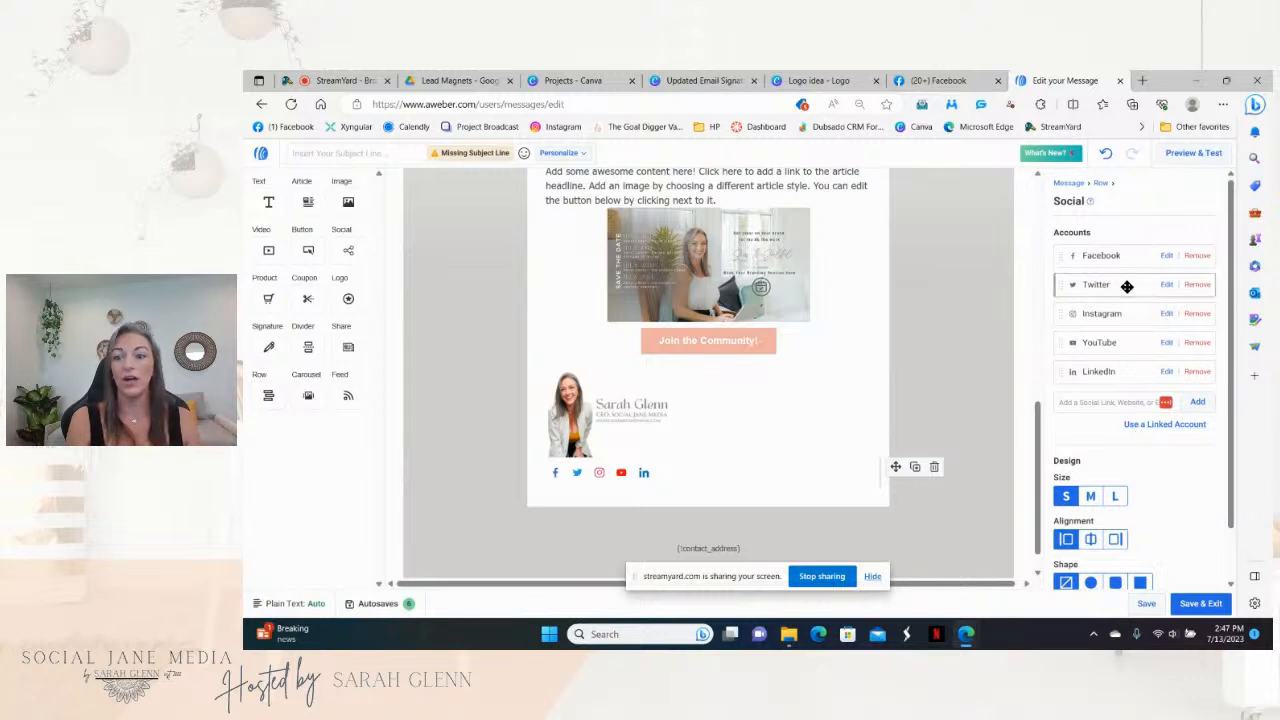
click(1197, 285)
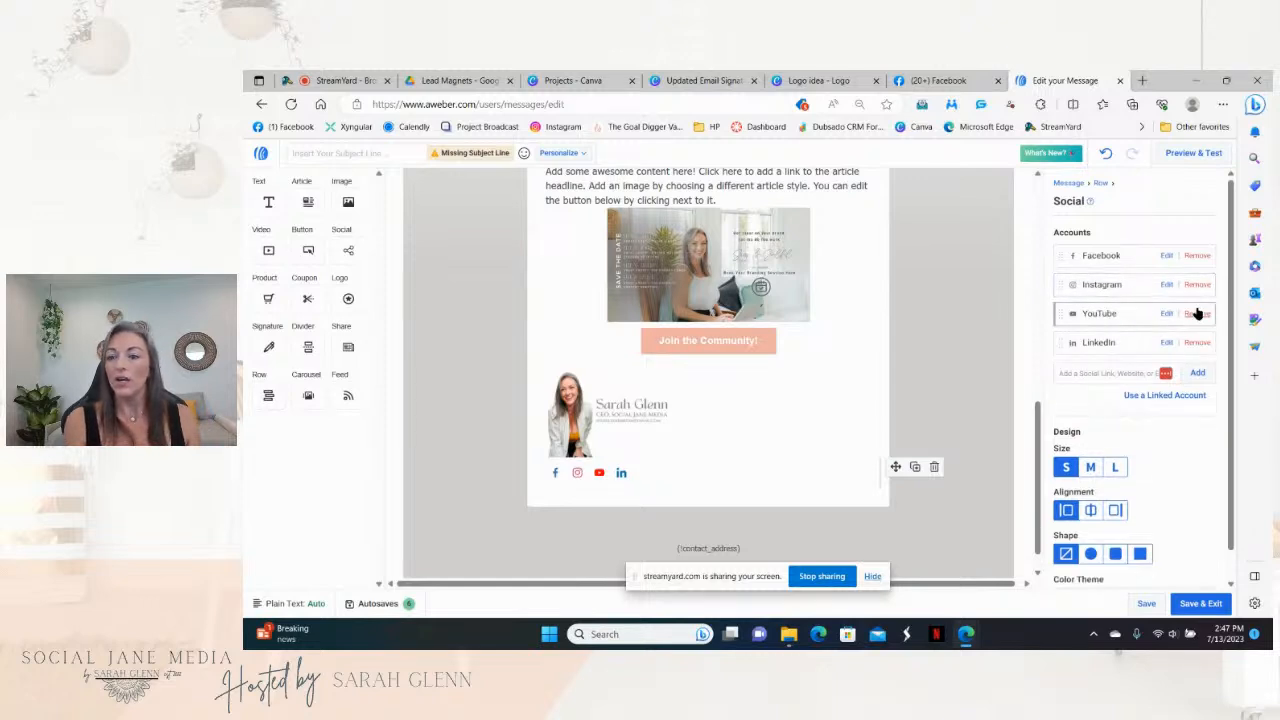
click(1198, 343)
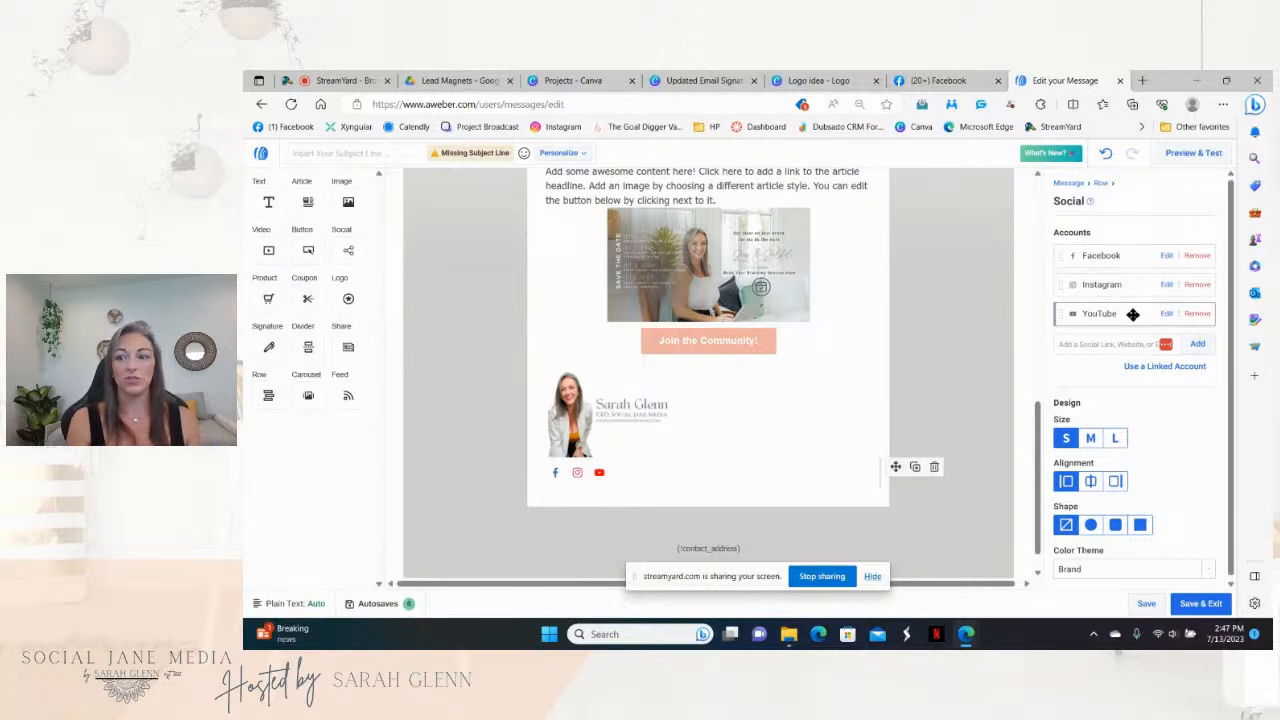
Step: Replace the Facebook icon's link with the Facebook group URL
click(1166, 257)
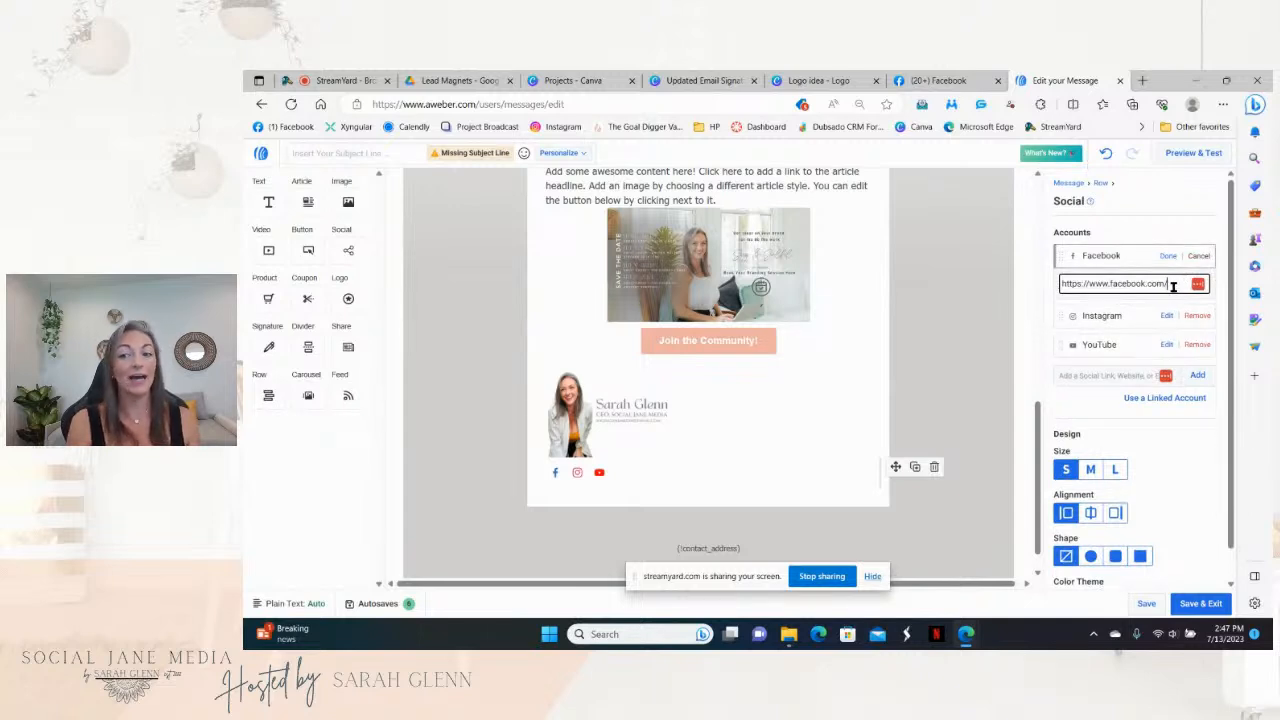
drag(1176, 283, 1064, 285)
key(BackSpace)
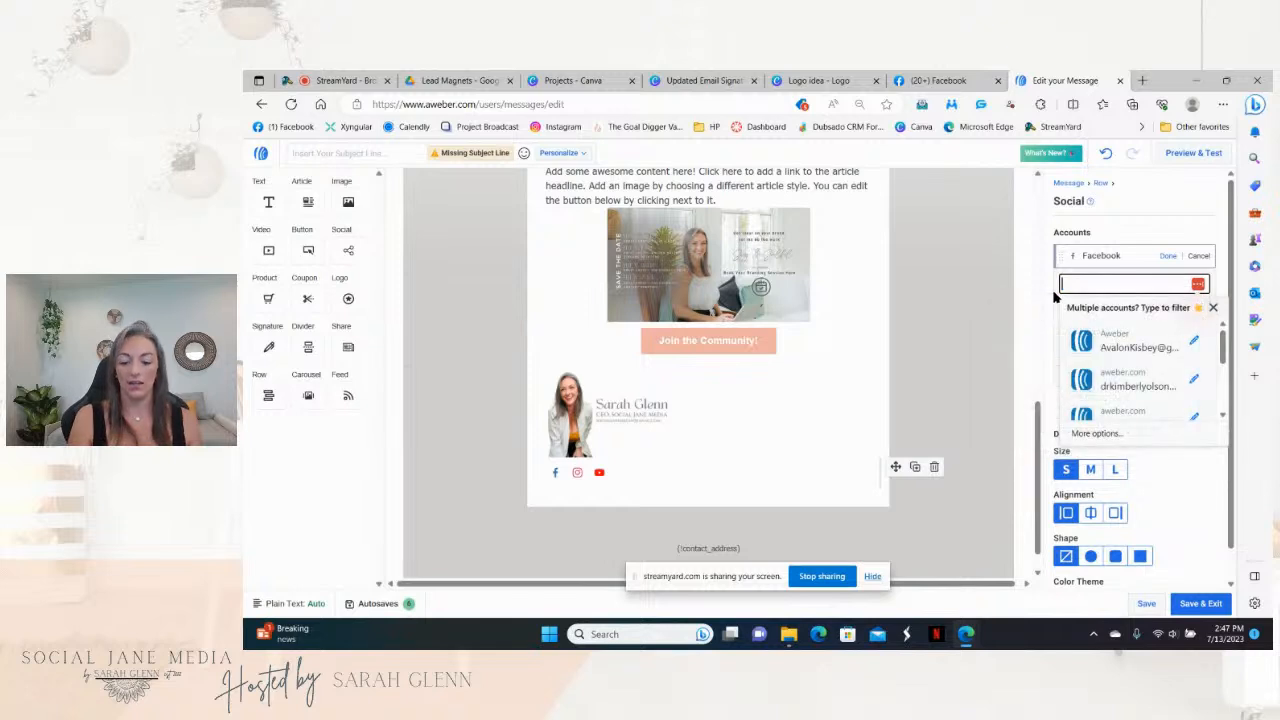
right_click(1071, 286)
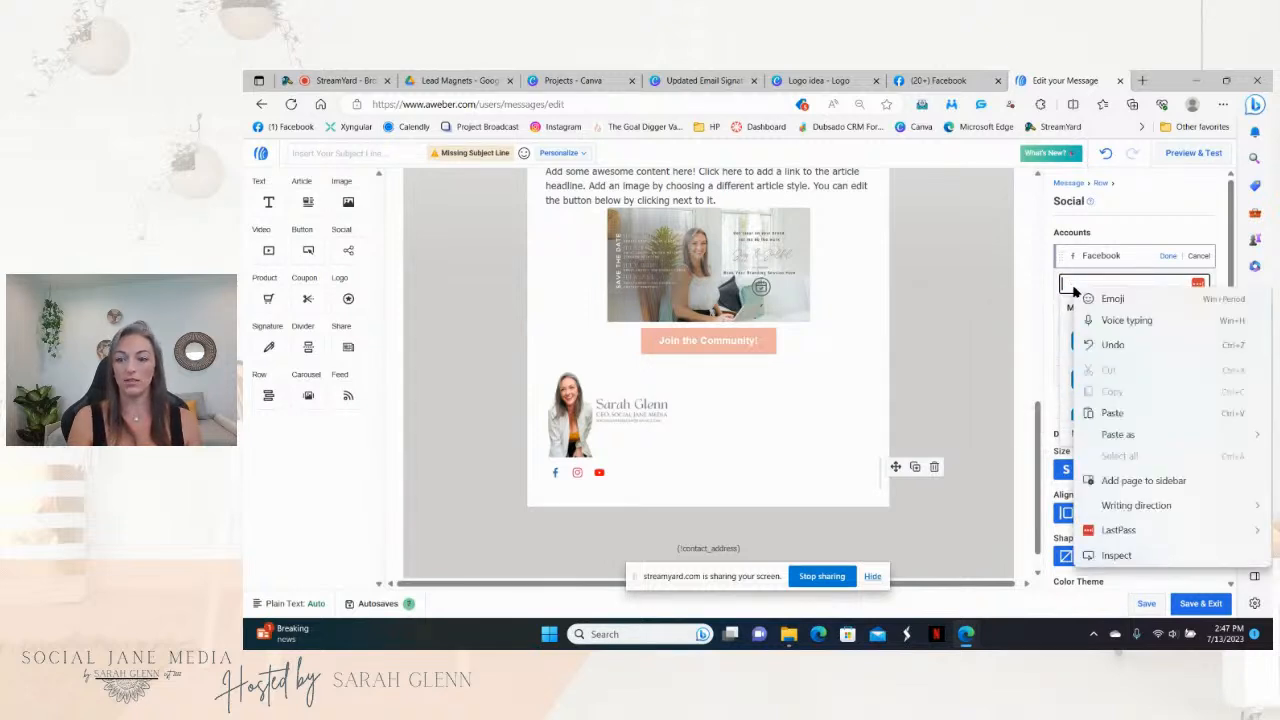
click(1119, 414)
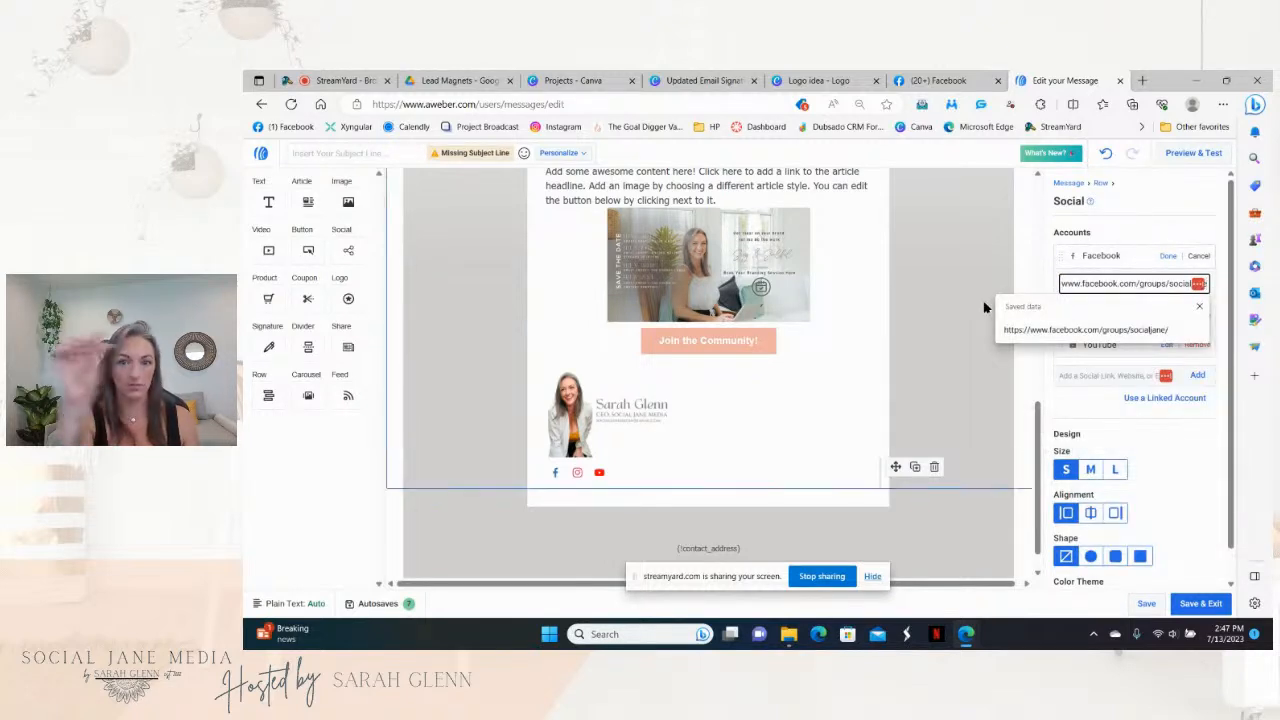
click(1168, 256)
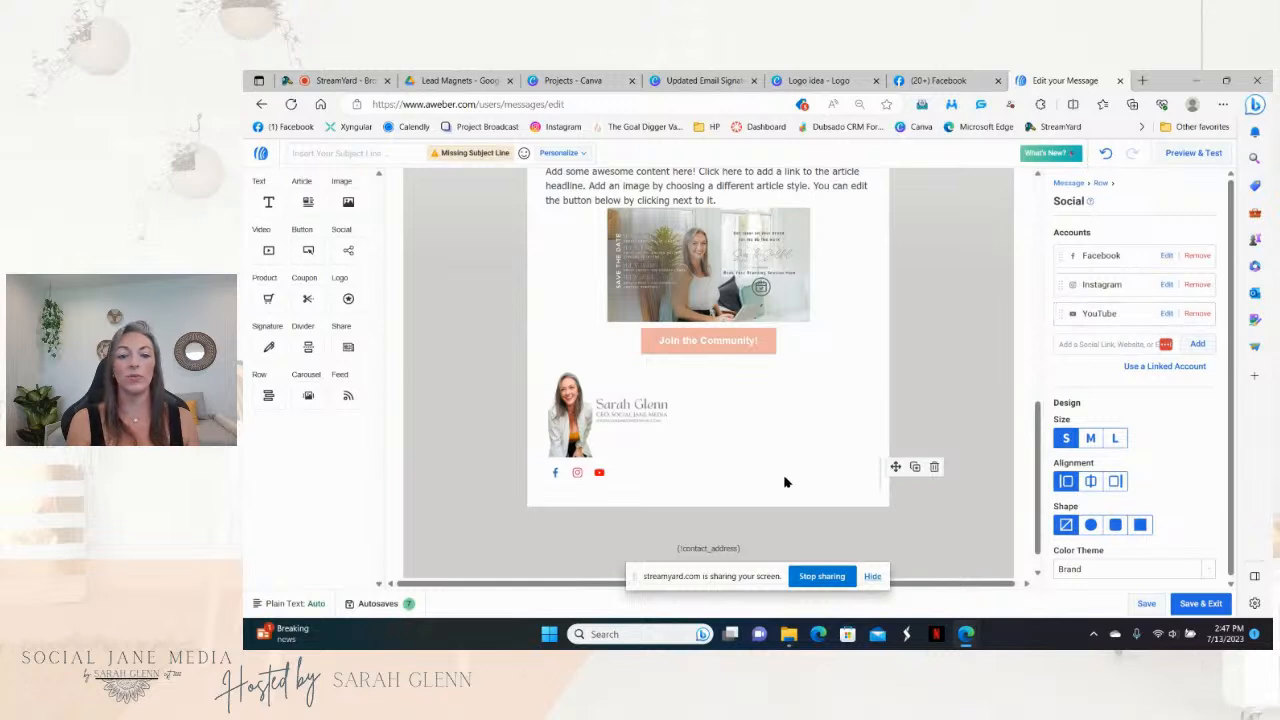
Step: Make the social icons circular with the White colour theme
click(1091, 527)
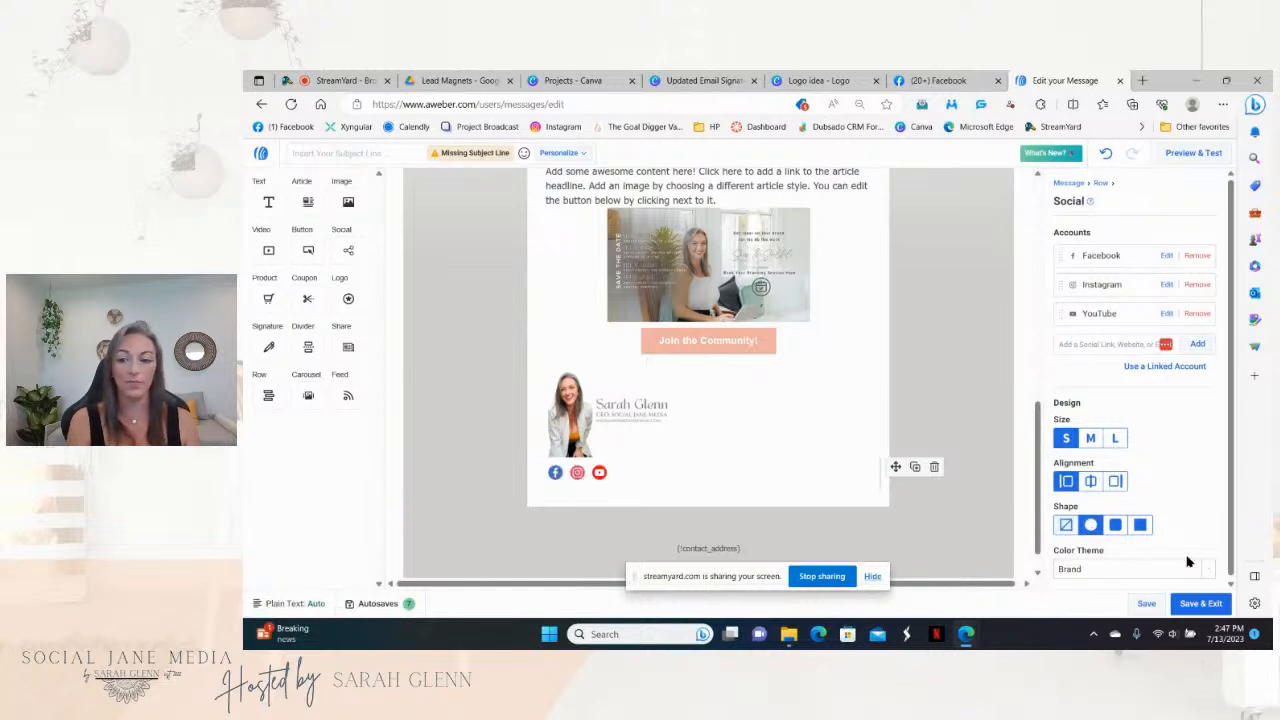
drag(1230, 553, 1231, 576)
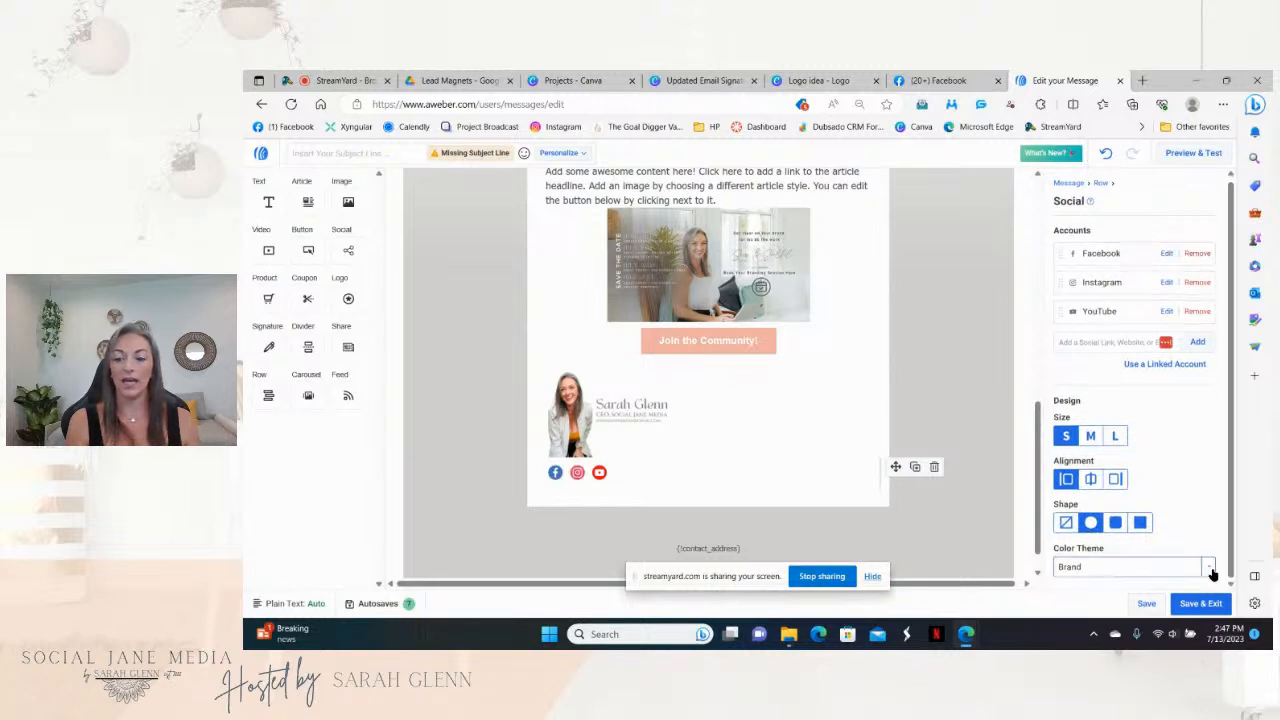
click(1208, 567)
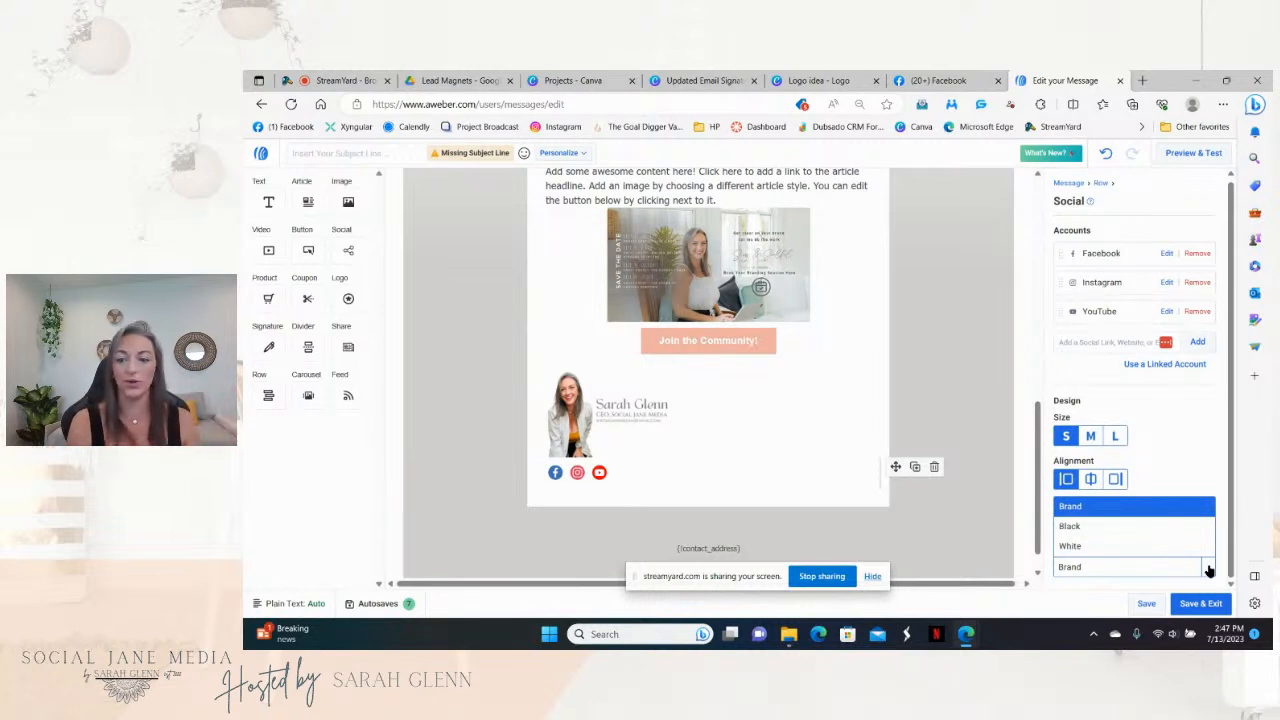
click(1131, 528)
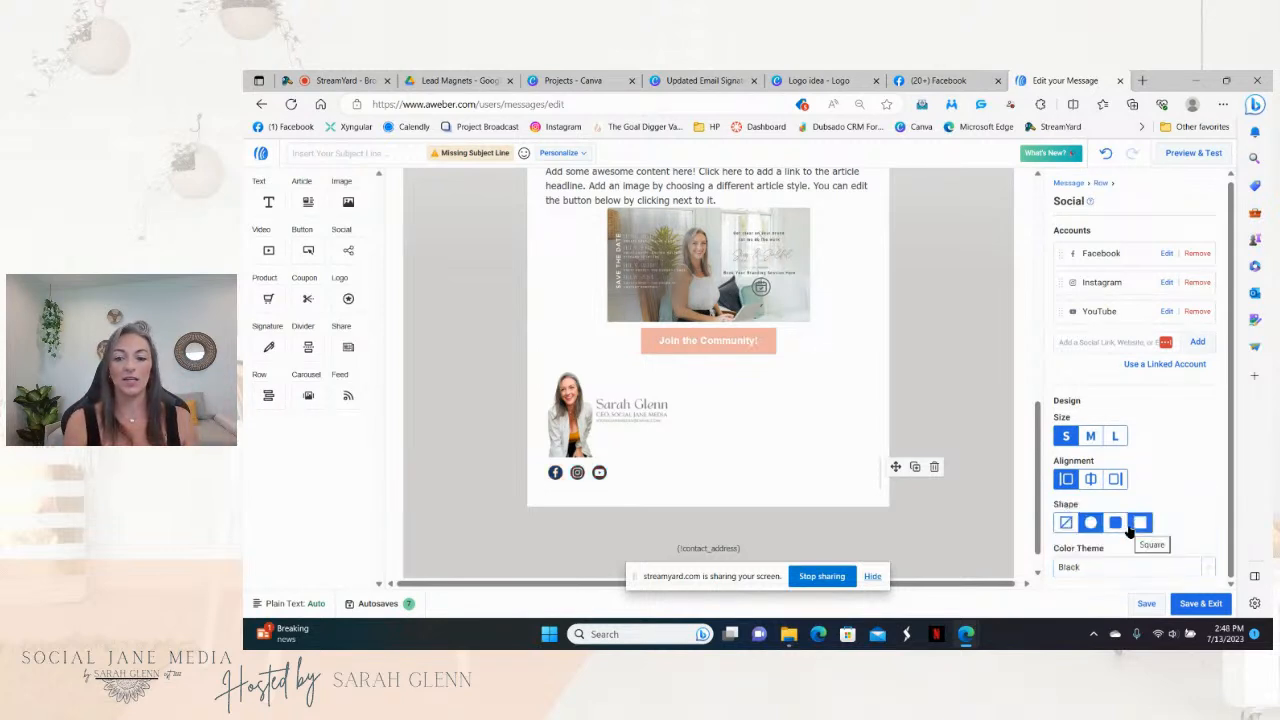
click(1200, 568)
click(1108, 547)
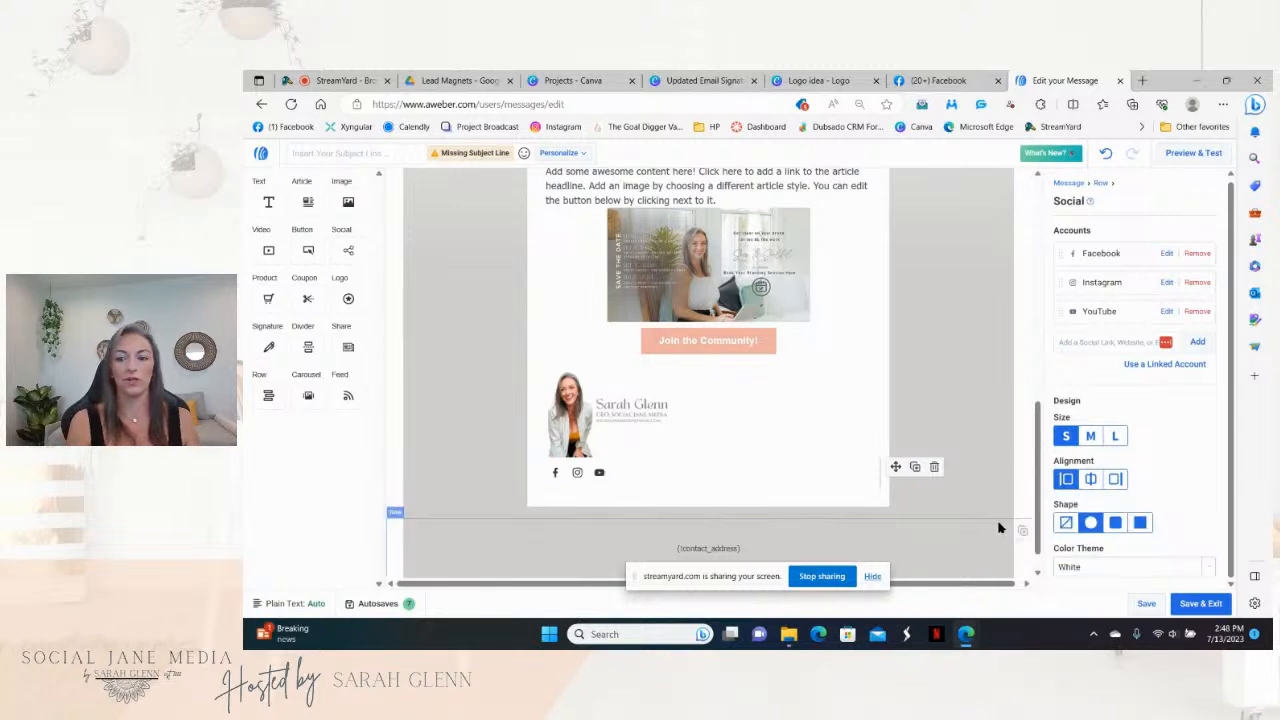
drag(1037, 515, 1037, 253)
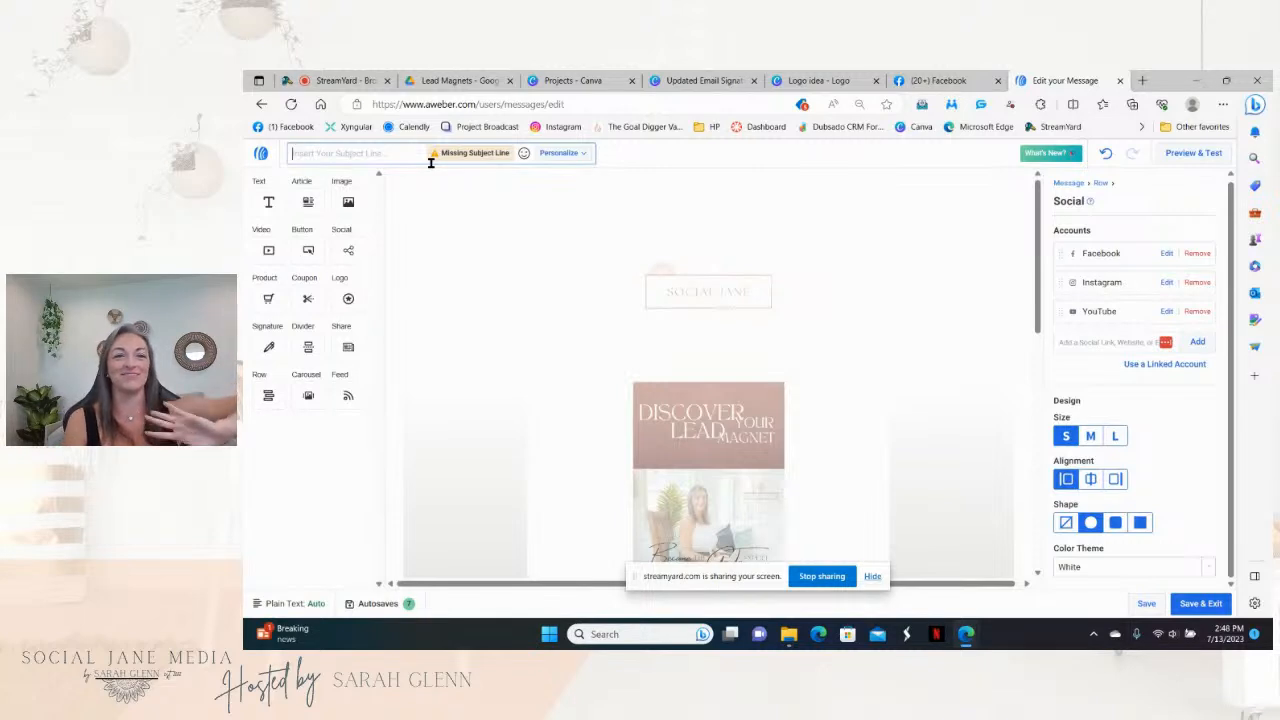
Step: Set the subject line to the First Name field followed by ', omg!! So good to see you!'
click(552, 156)
click(622, 174)
click(611, 220)
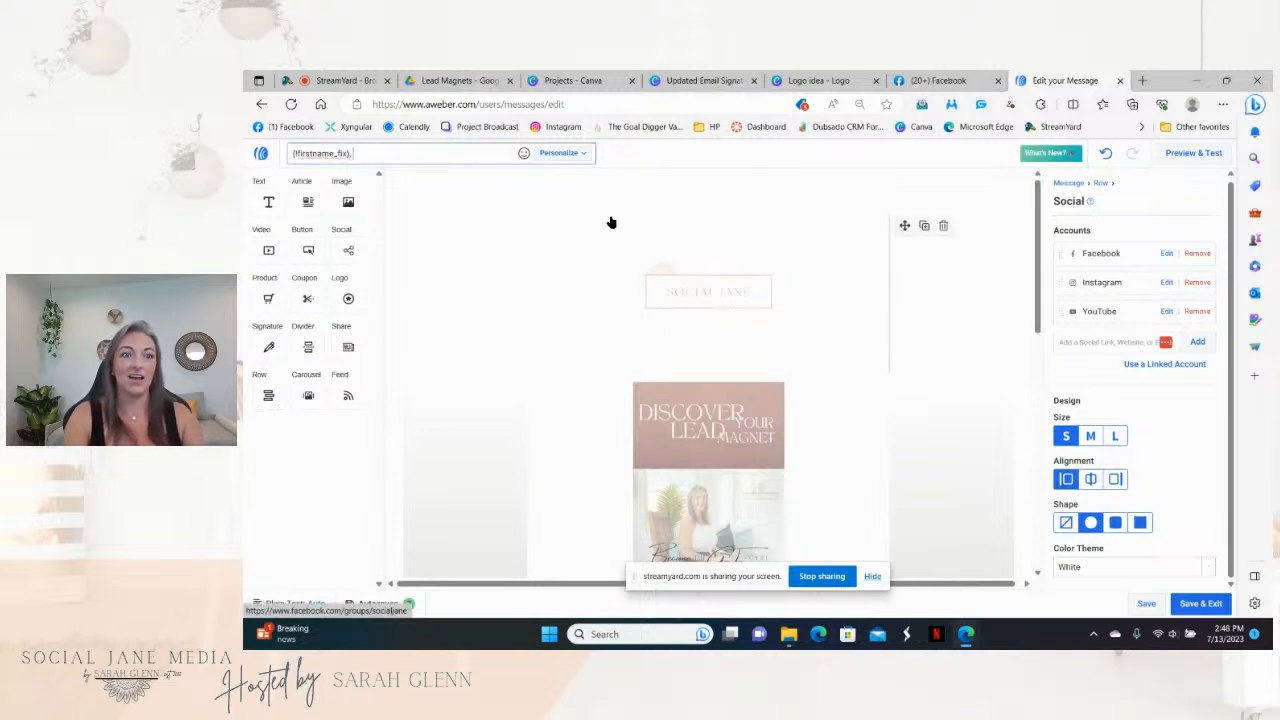
text(, omg)
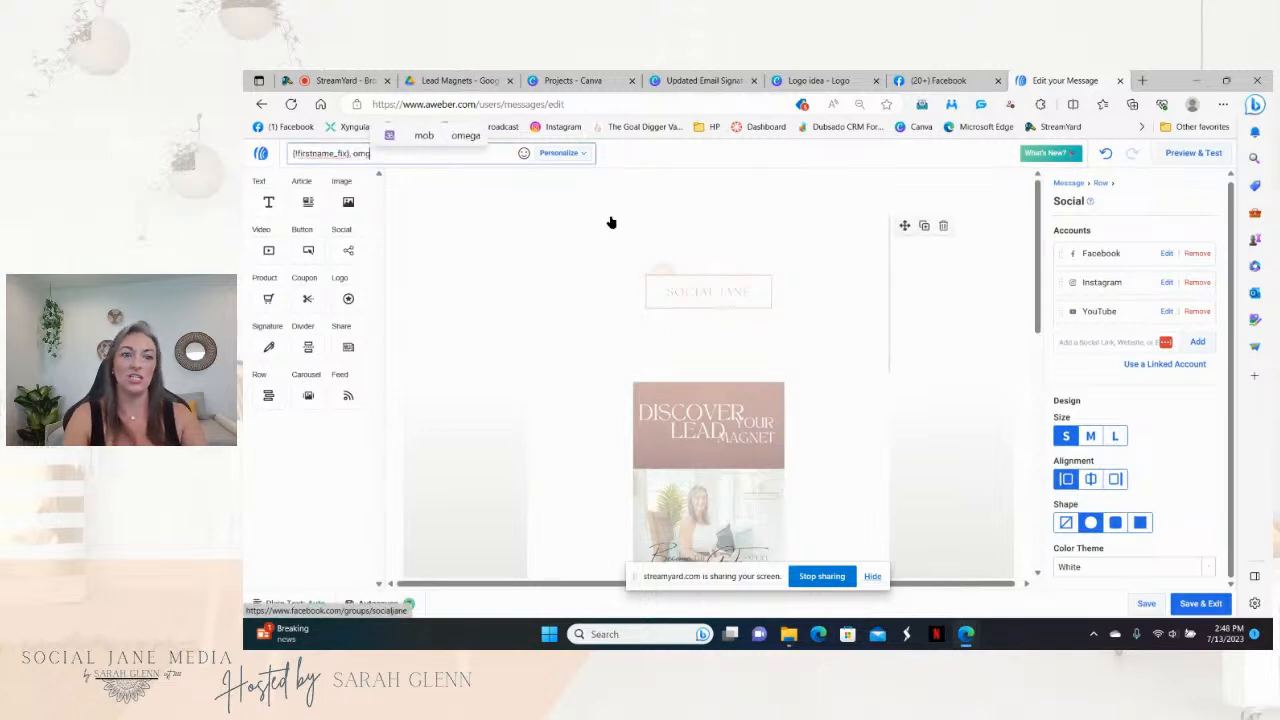
text(!! So good to se ou)
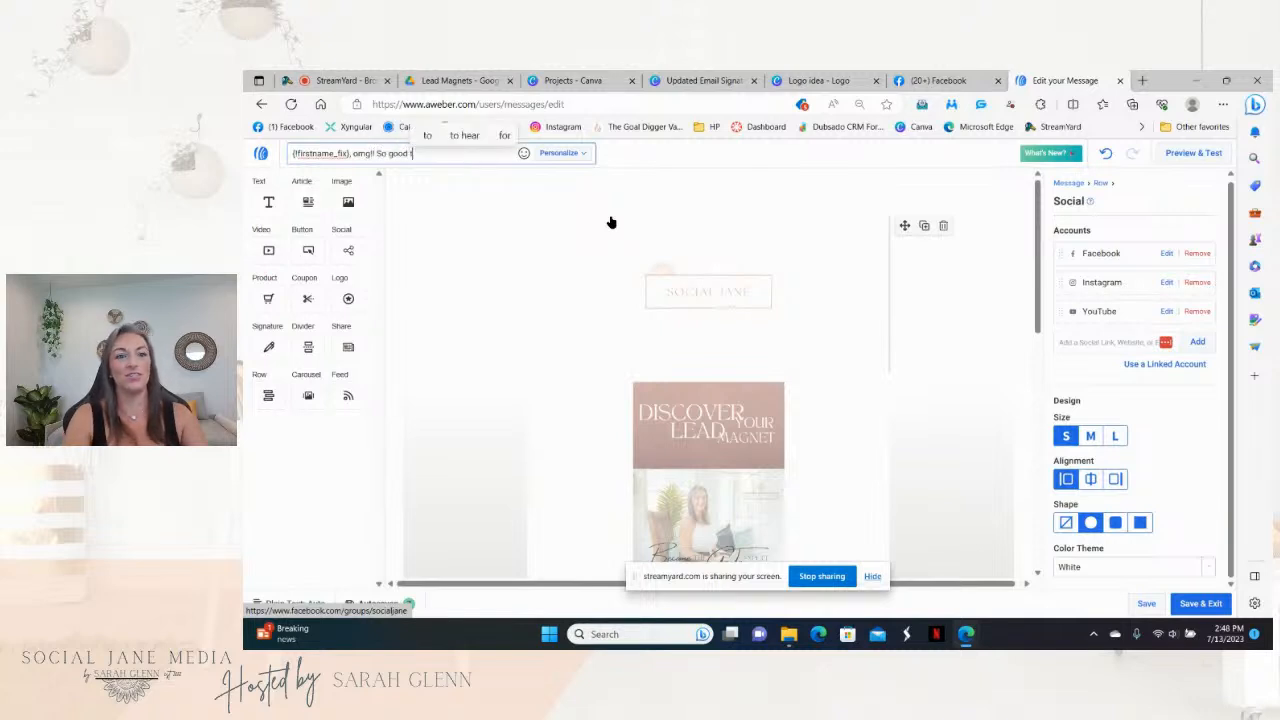
key(BackSpace)
key(BackSpace)
key(BackSpace)
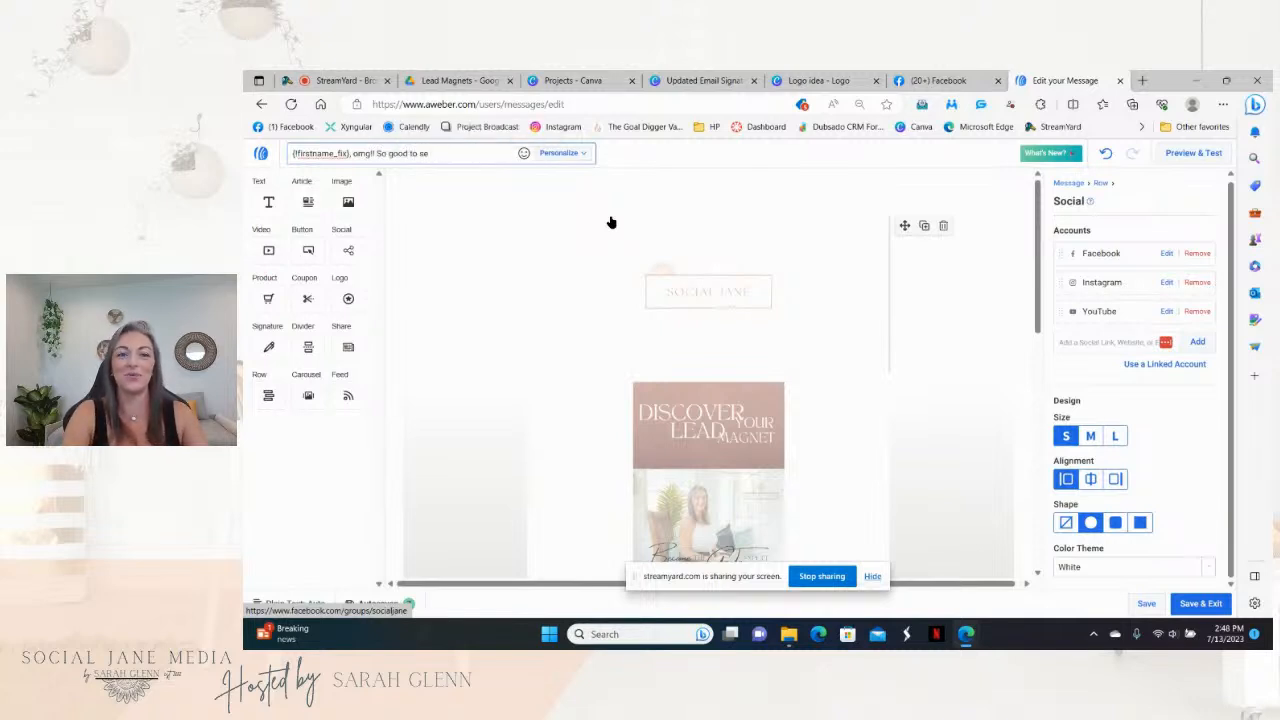
text(e you!)
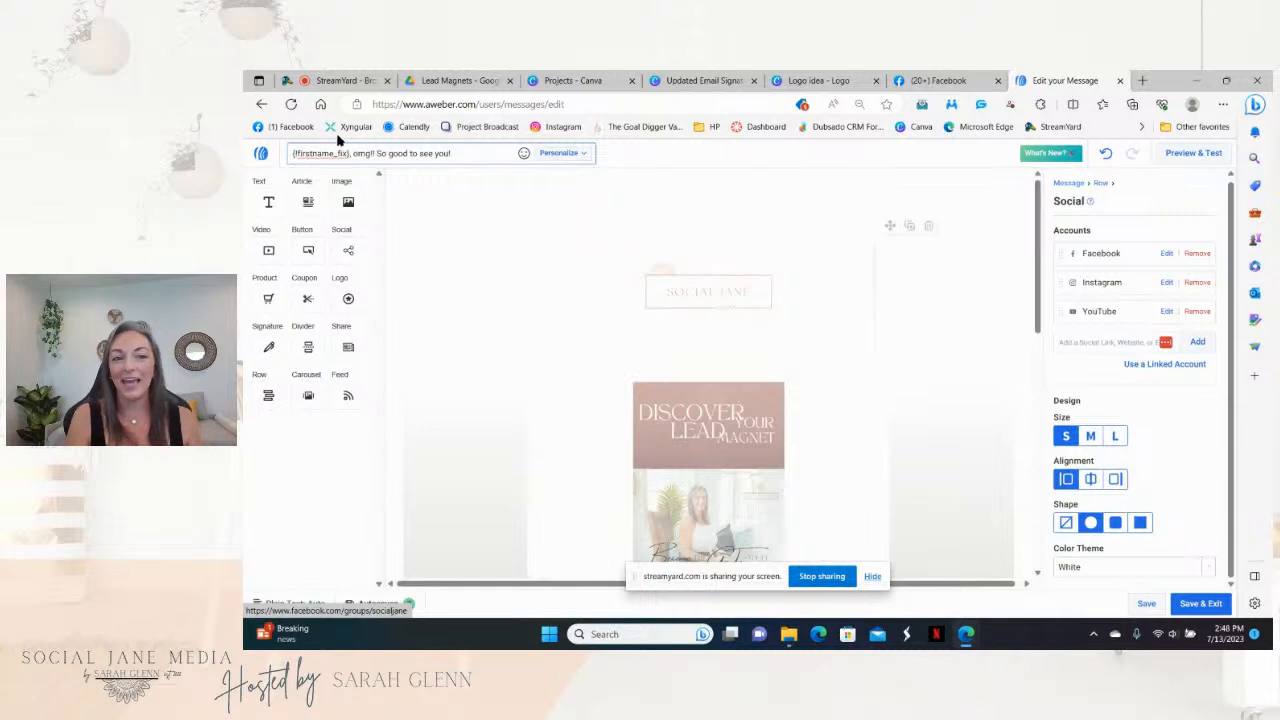
click(522, 162)
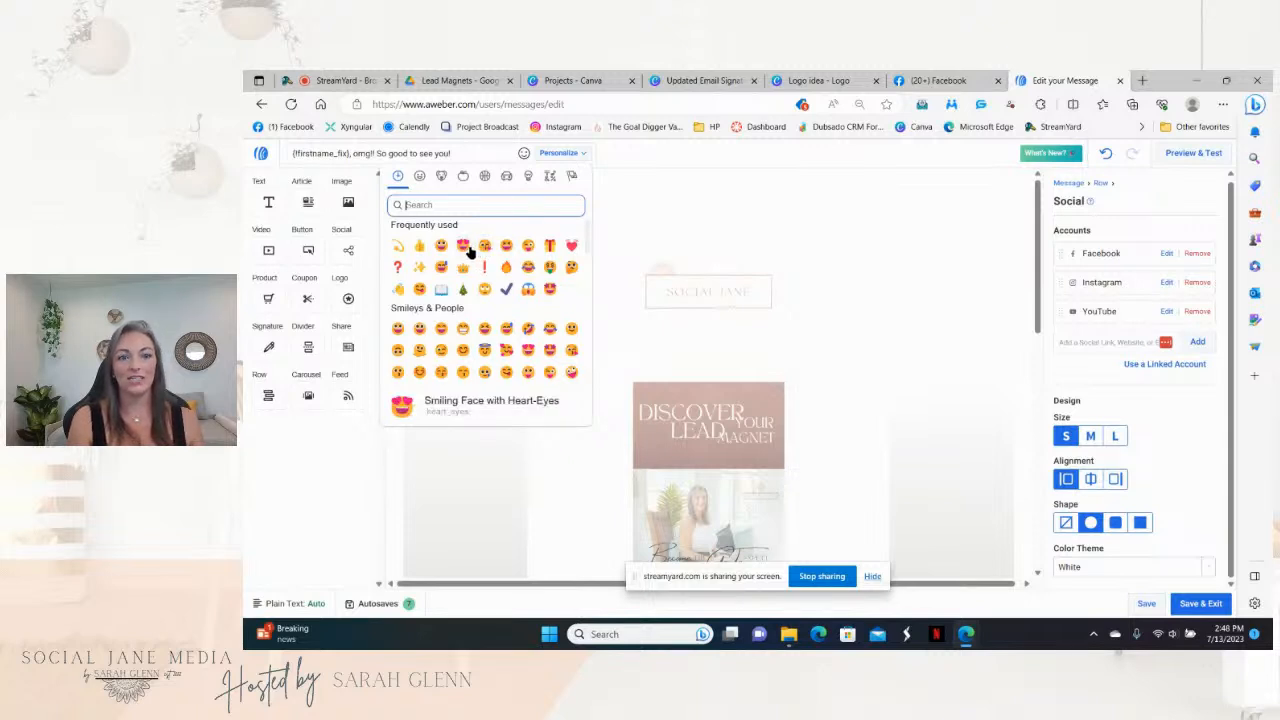
click(670, 249)
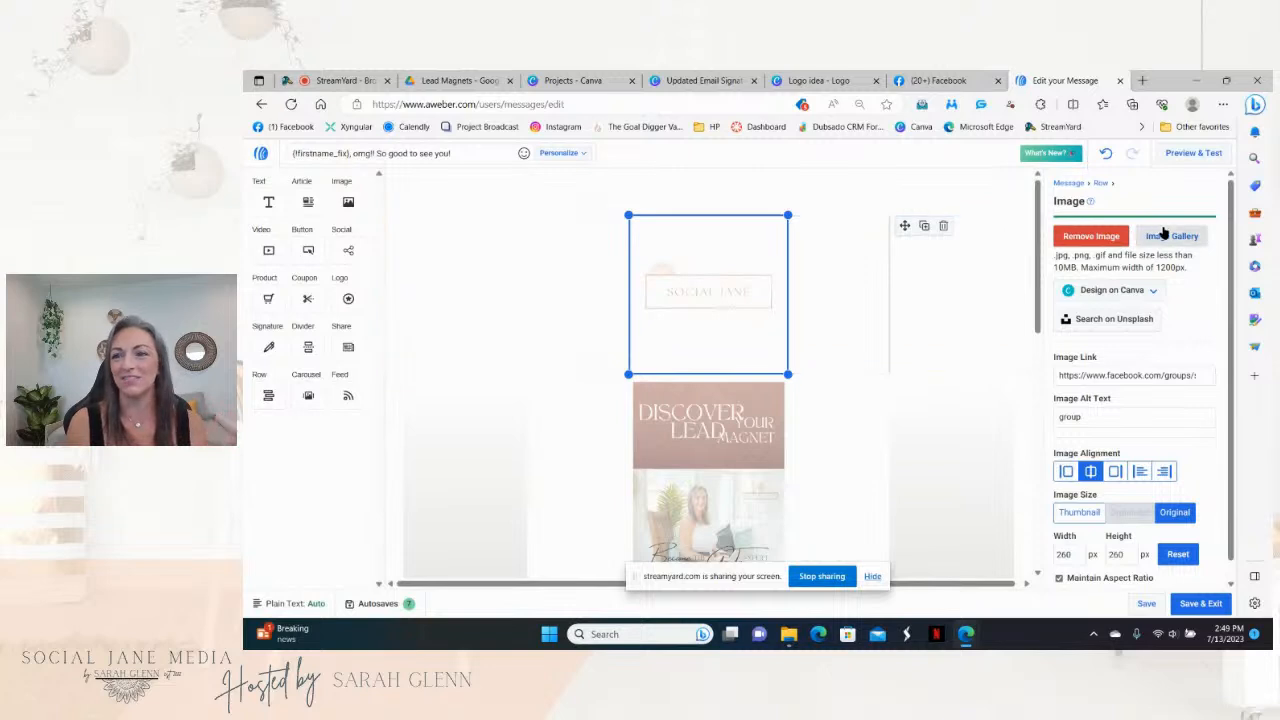
Step: Open Preview & Test and scroll through the email in mobile preview
click(1192, 153)
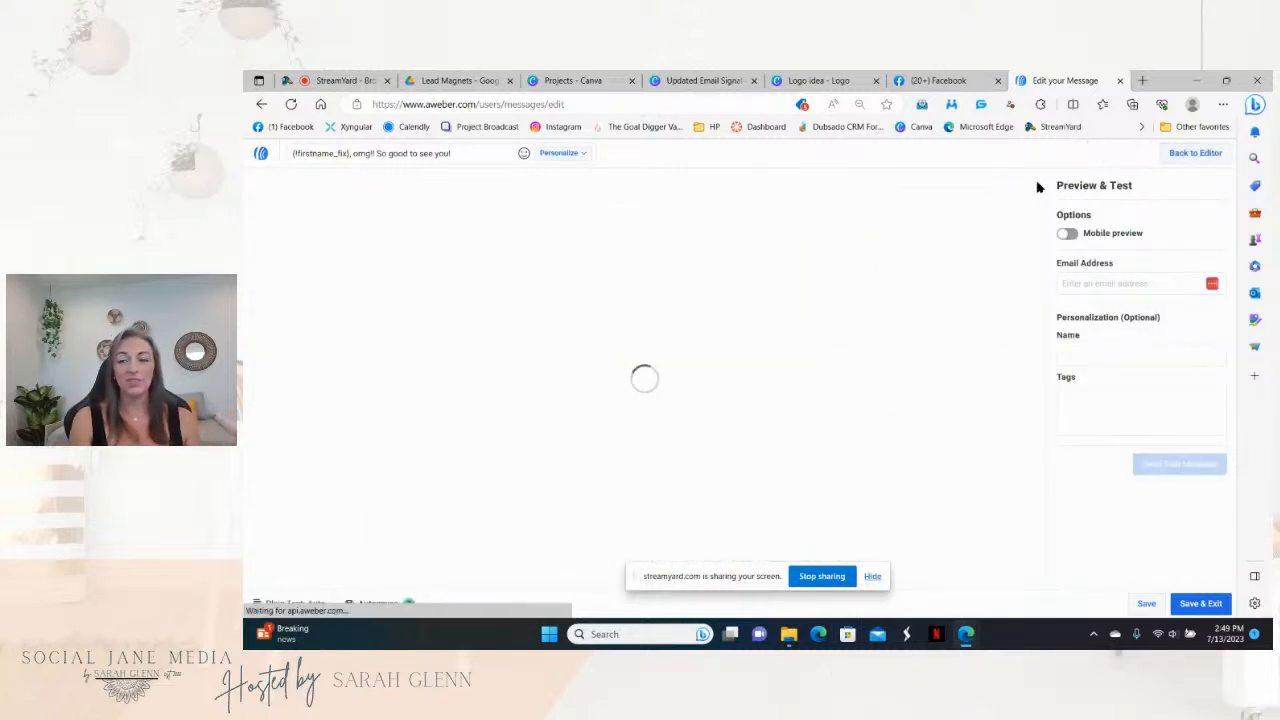
mouse_move(1044, 210)
mouse_down()
mouse_move(1041, 420)
mouse_move(1036, 200)
mouse_up()
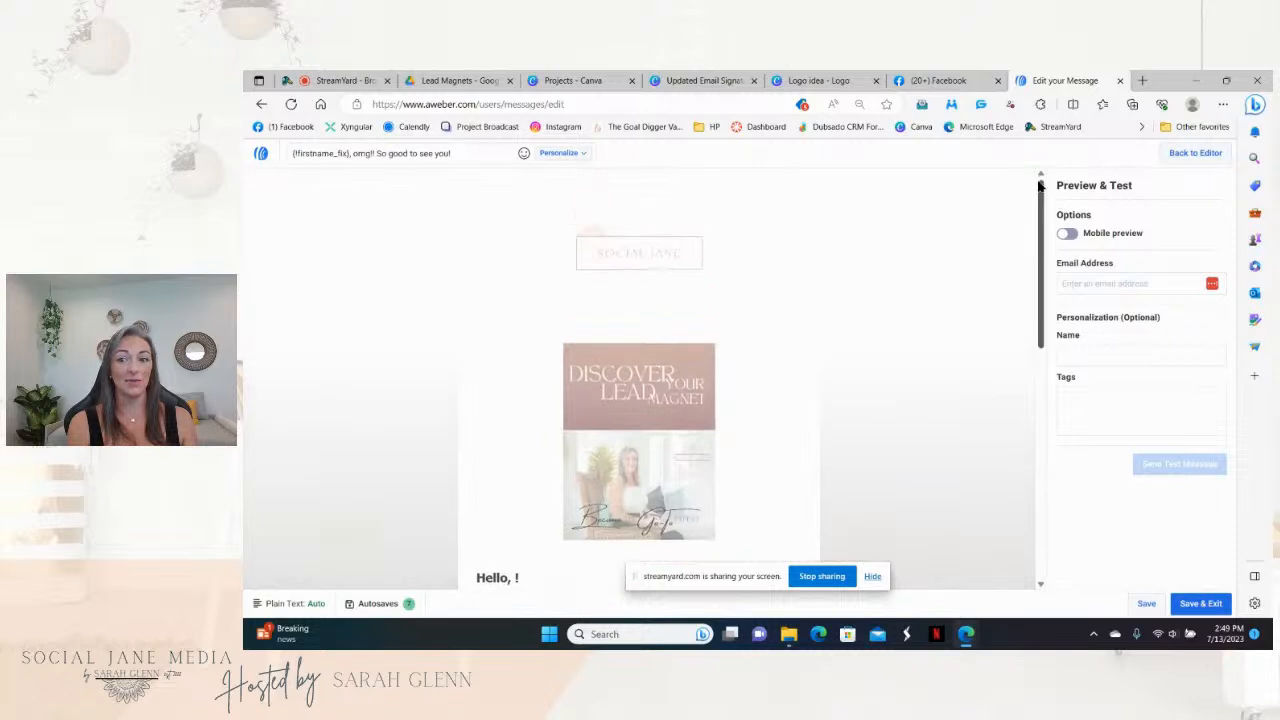
click(1067, 236)
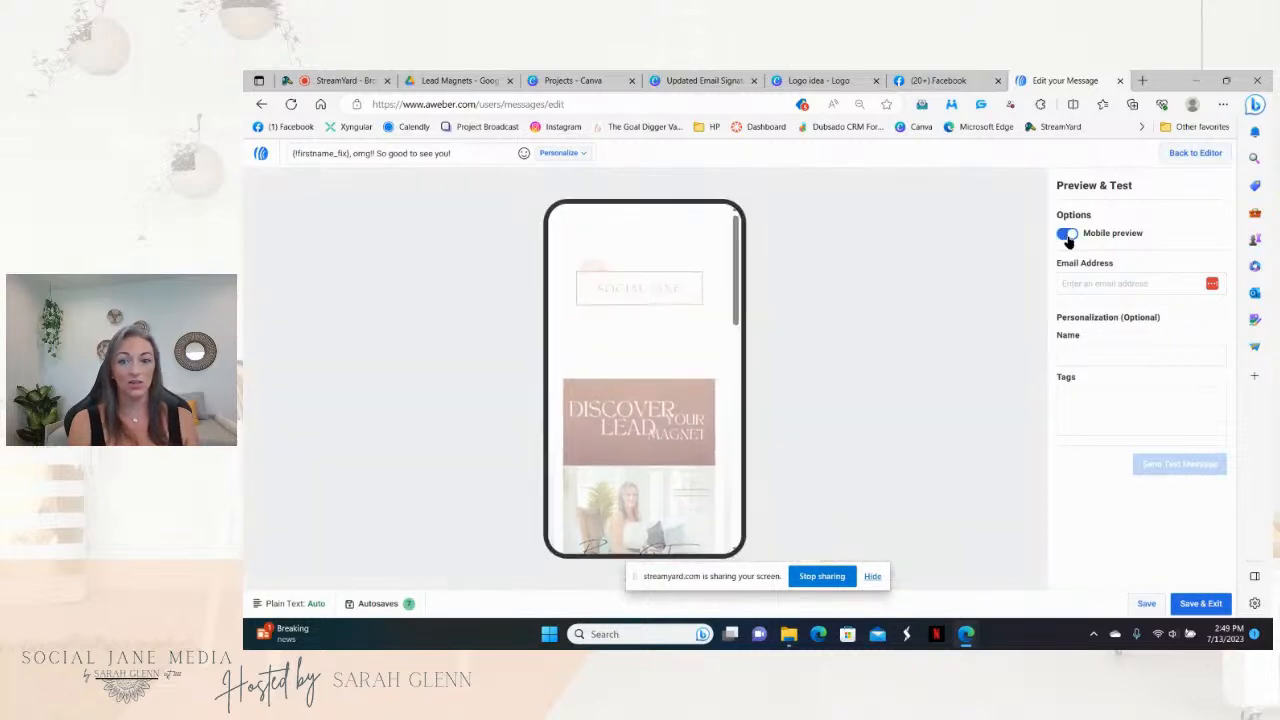
drag(736, 245, 737, 215)
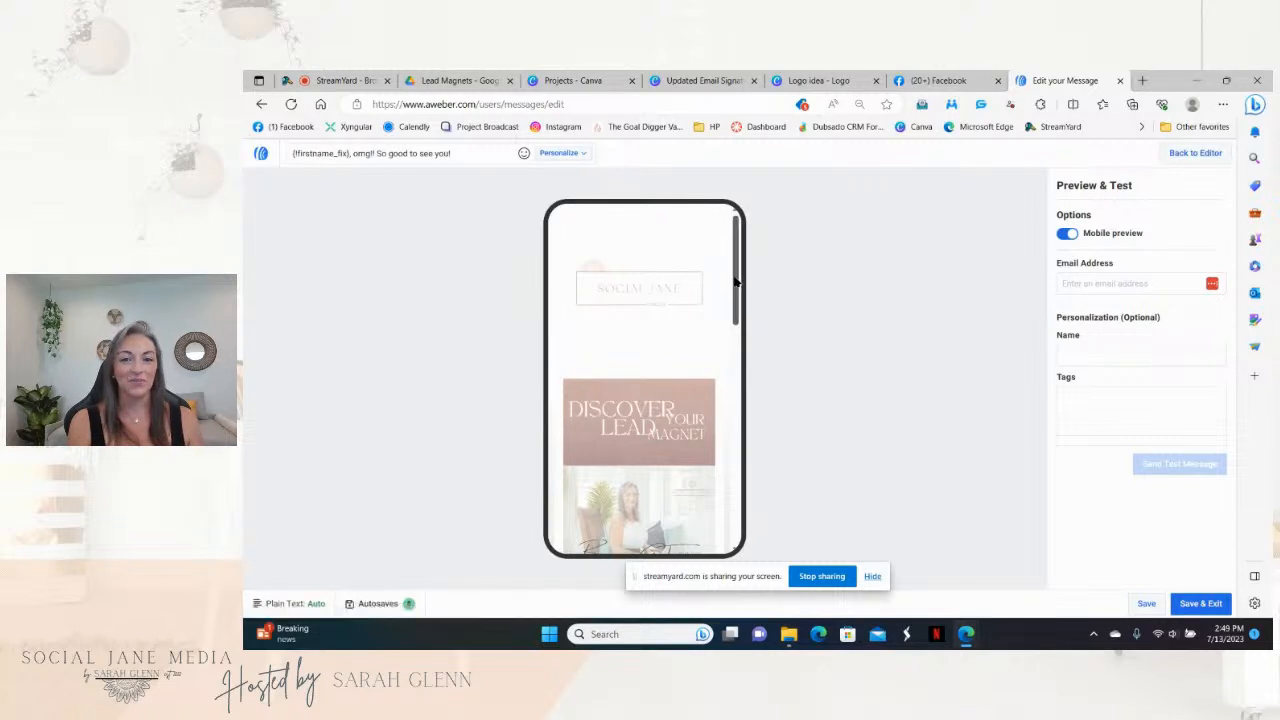
scroll(740, 290, down, 1)
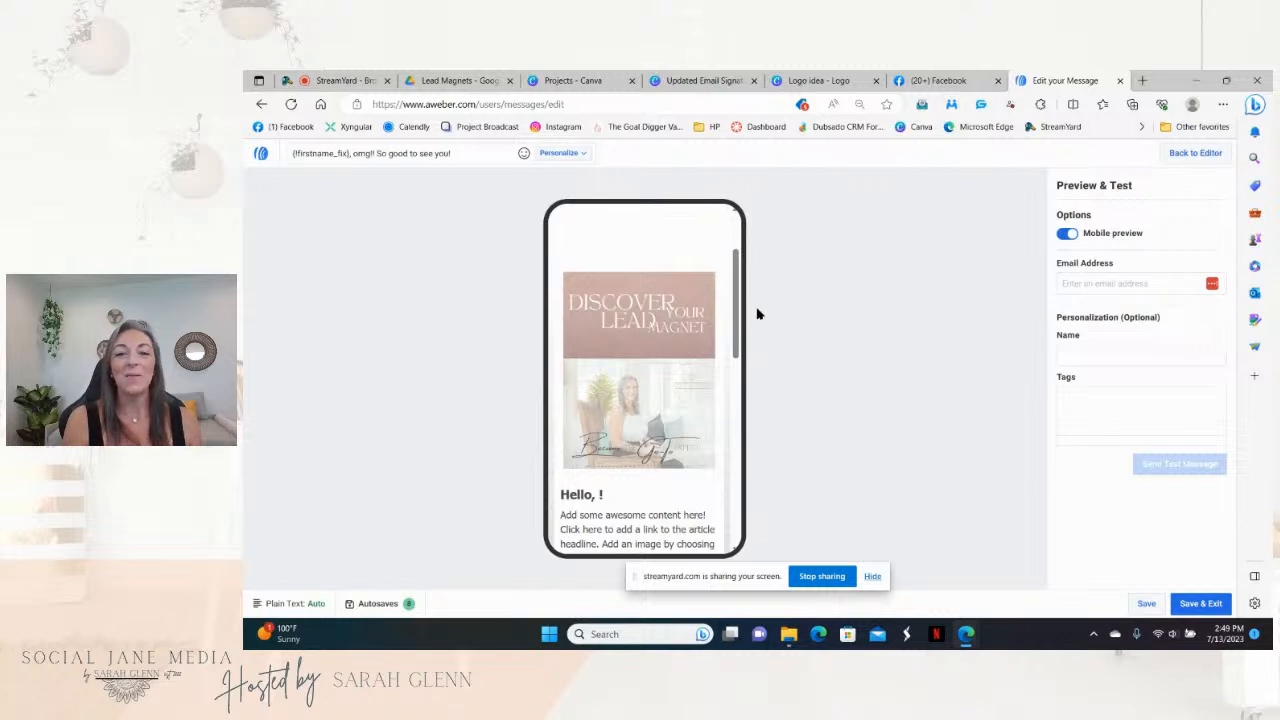
mouse_move(737, 300)
mouse_down()
mouse_move(716, 469)
mouse_move(723, 263)
mouse_up()
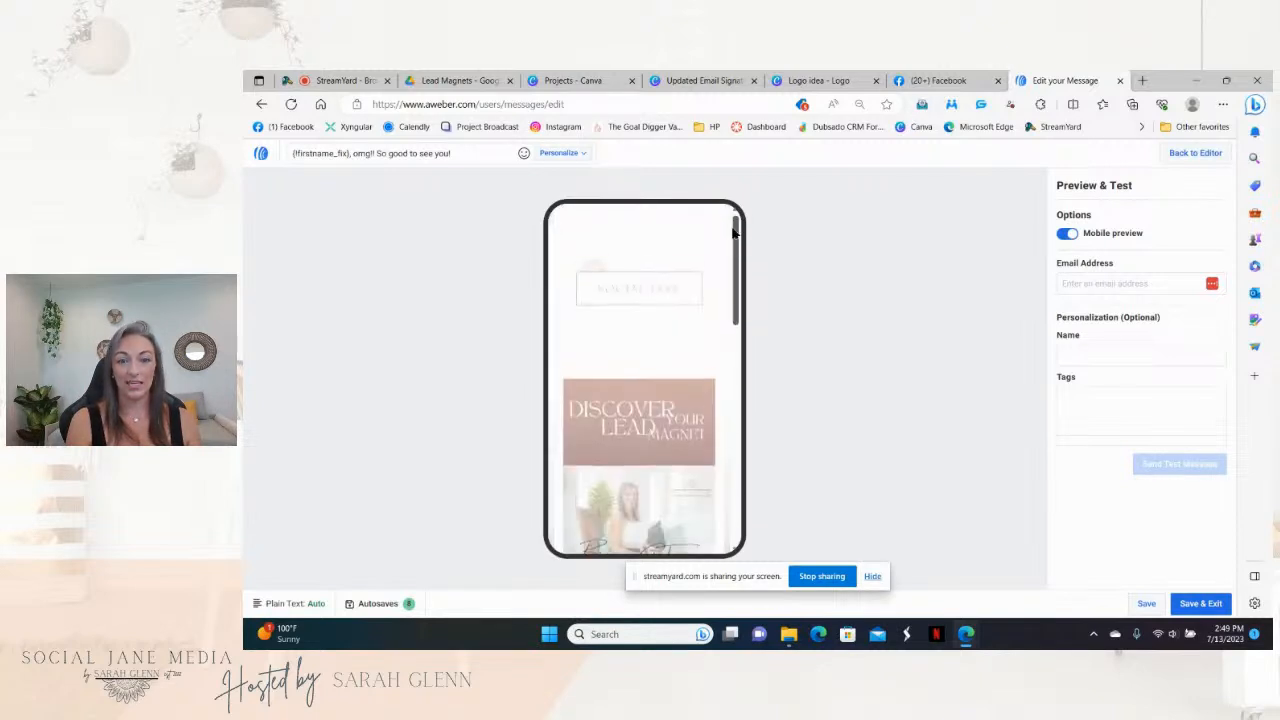
Step: Confirm the lead-magnet image opens the questionnaire PDF, then return to the email preview
click(632, 468)
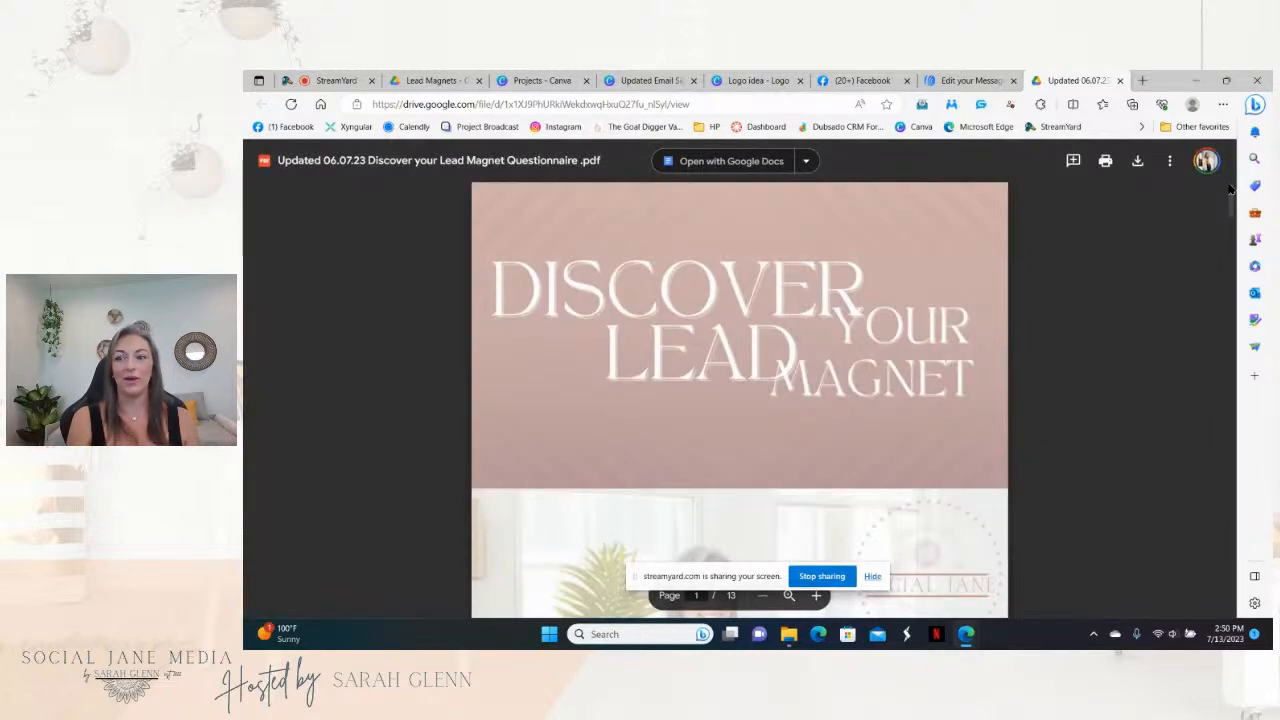
drag(1233, 195, 1238, 265)
click(965, 80)
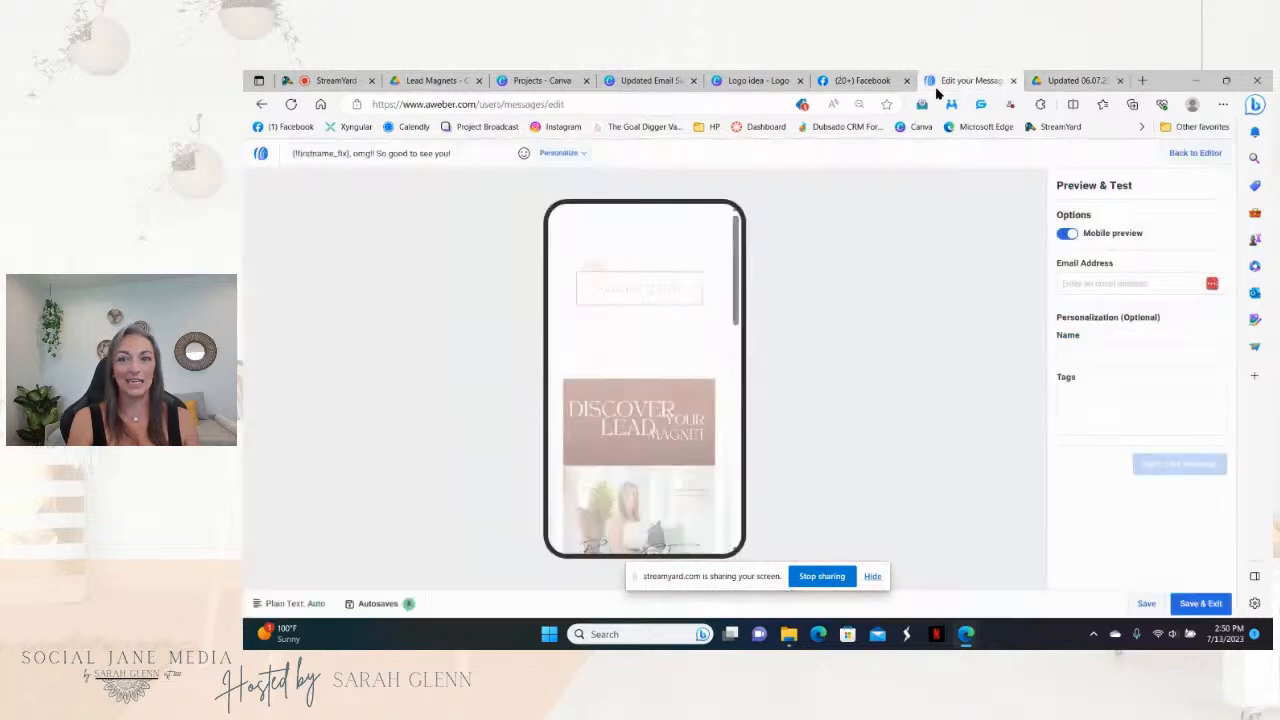
Step: Confirm the Social Jane logo opens the Facebook group, then return to the email preview
click(626, 301)
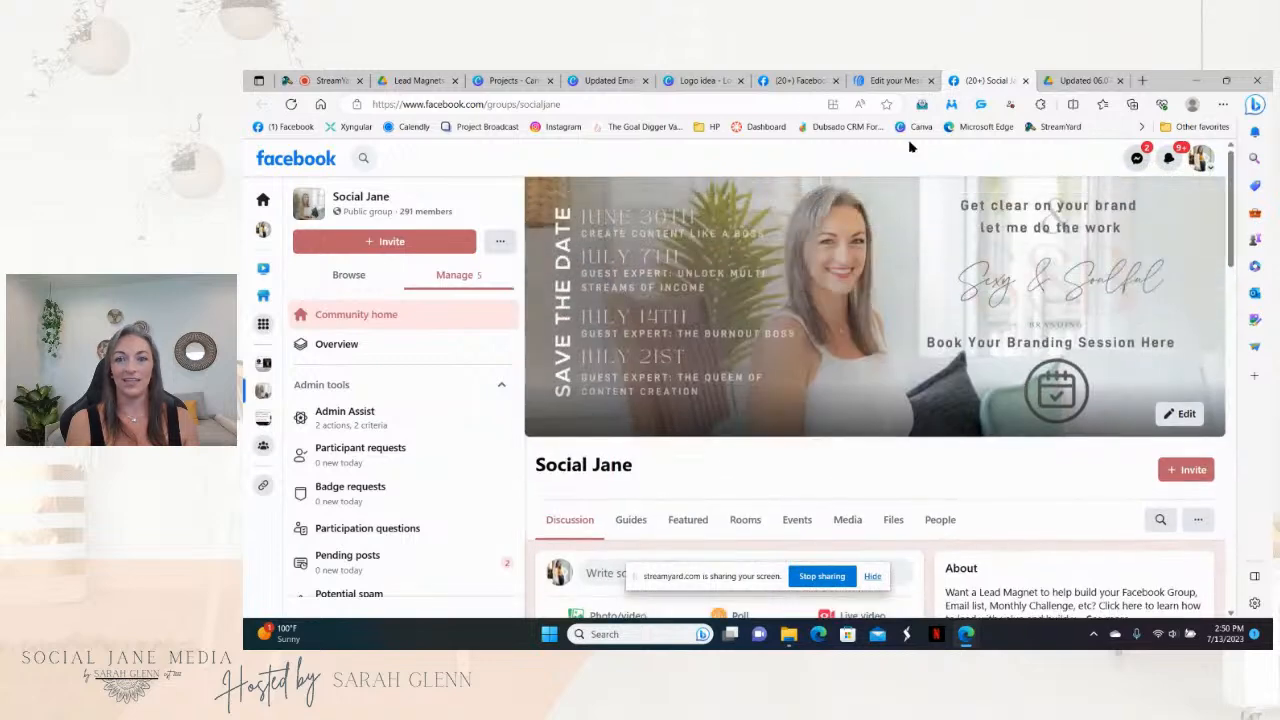
click(894, 80)
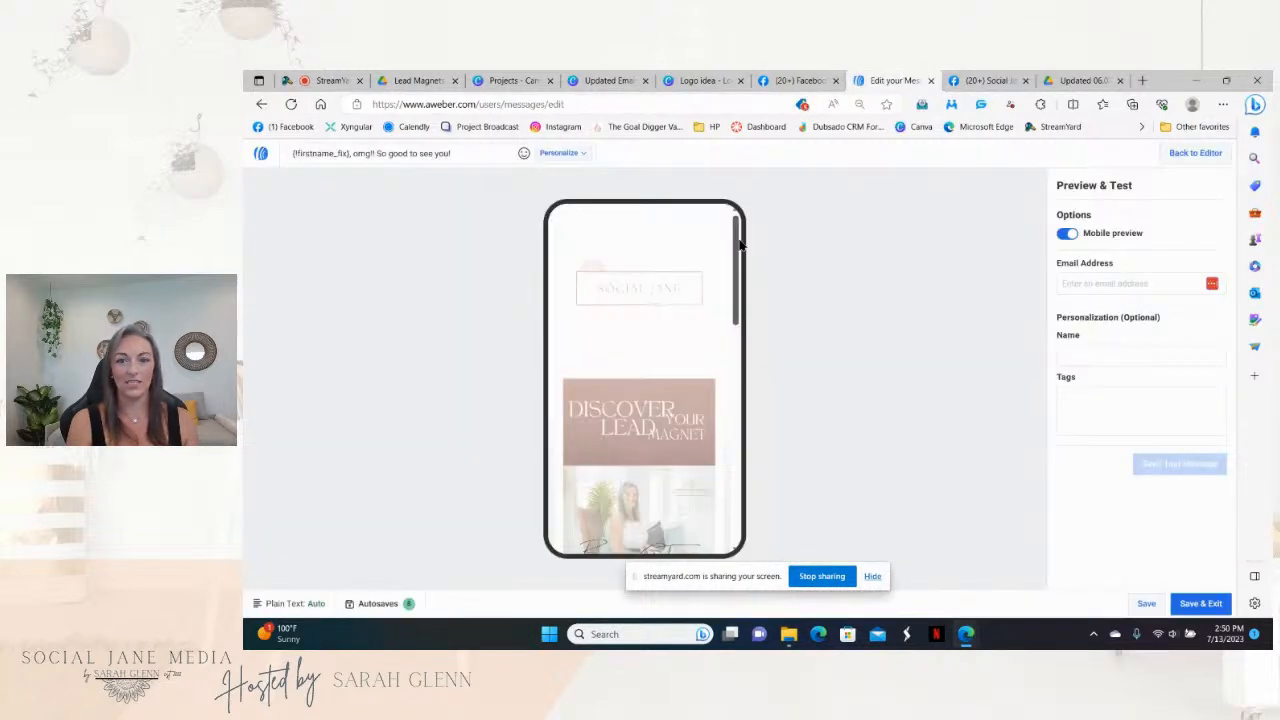
drag(736, 240, 736, 394)
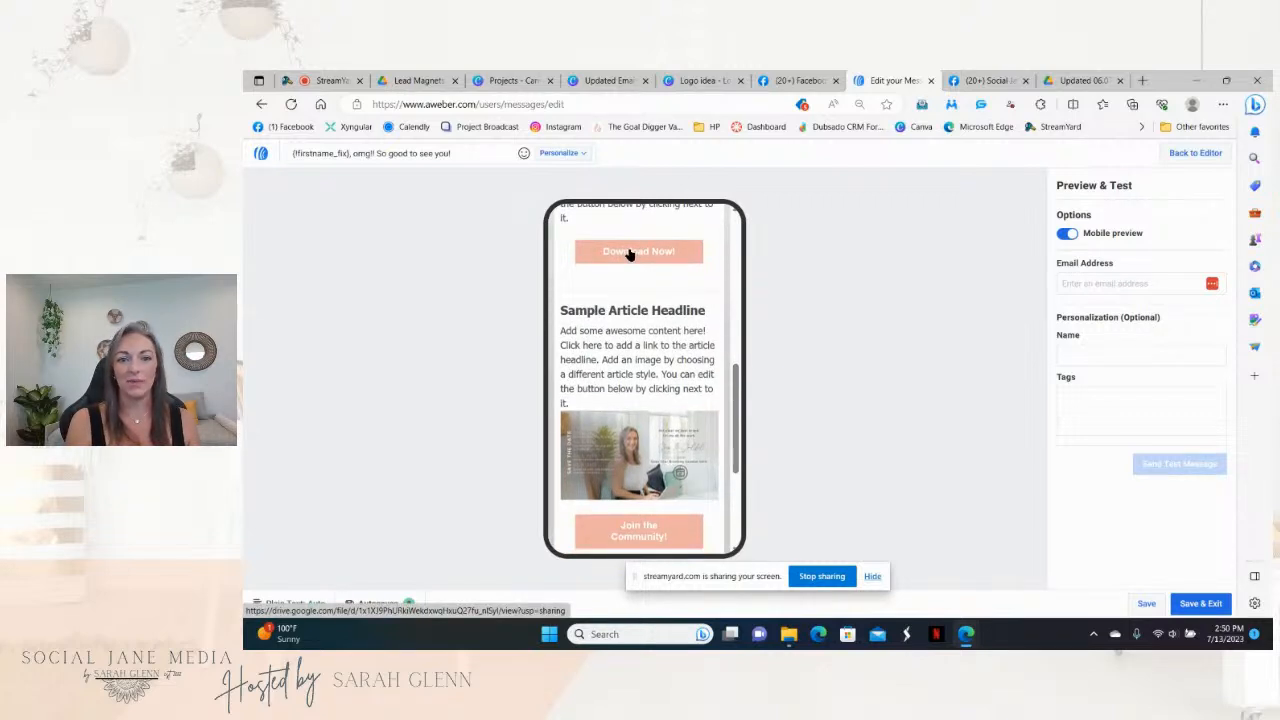
drag(737, 393, 737, 242)
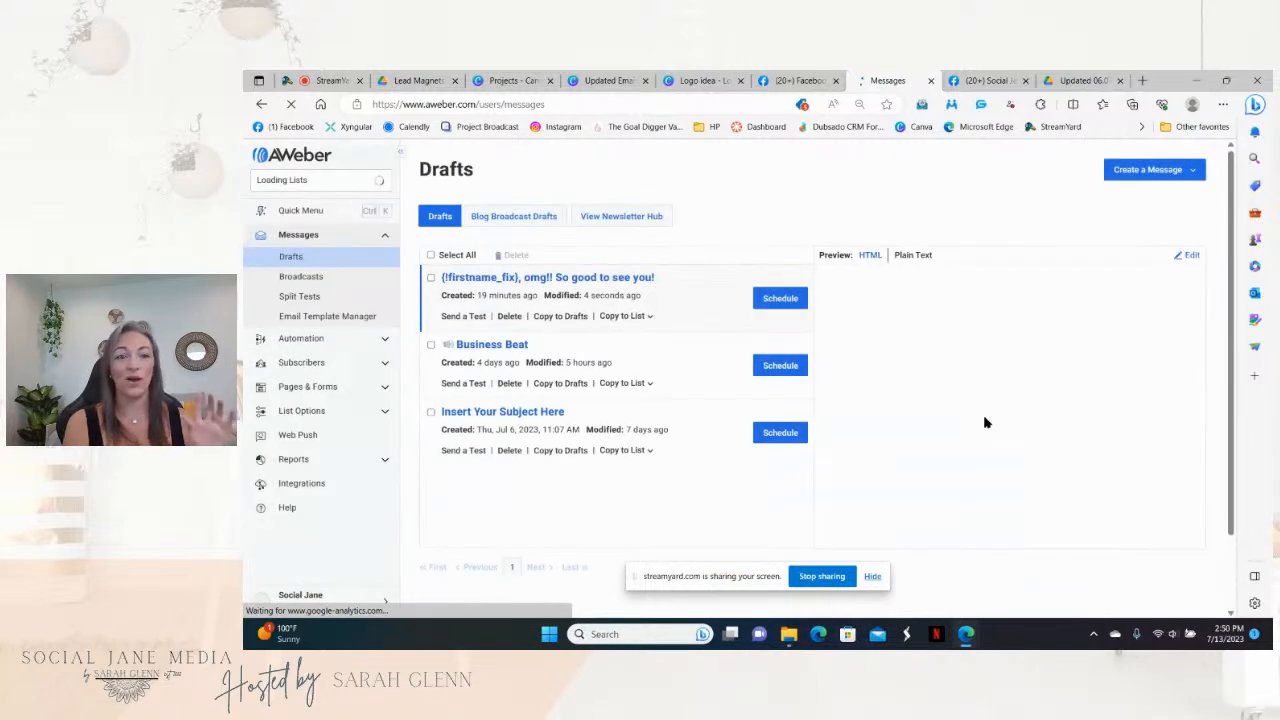
Step: Reopen the draft and add empty lines after the Hello article text, above Download Now!
click(1195, 256)
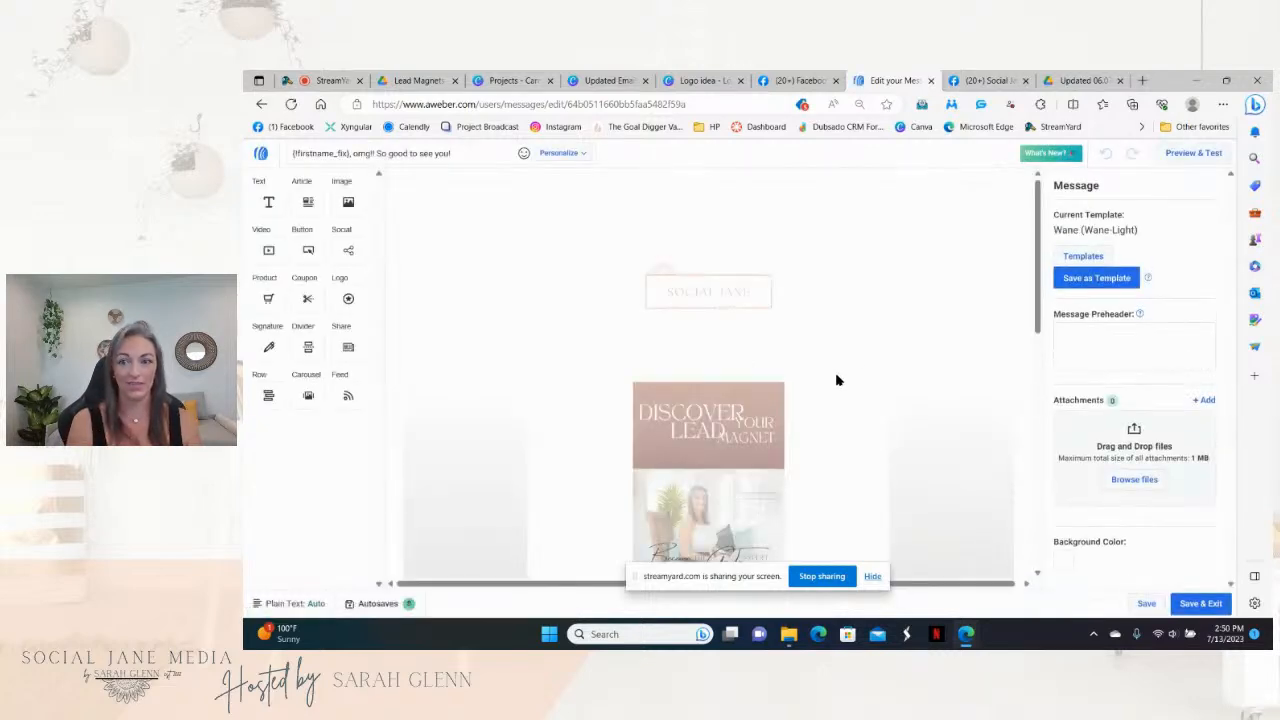
drag(1037, 212, 1034, 329)
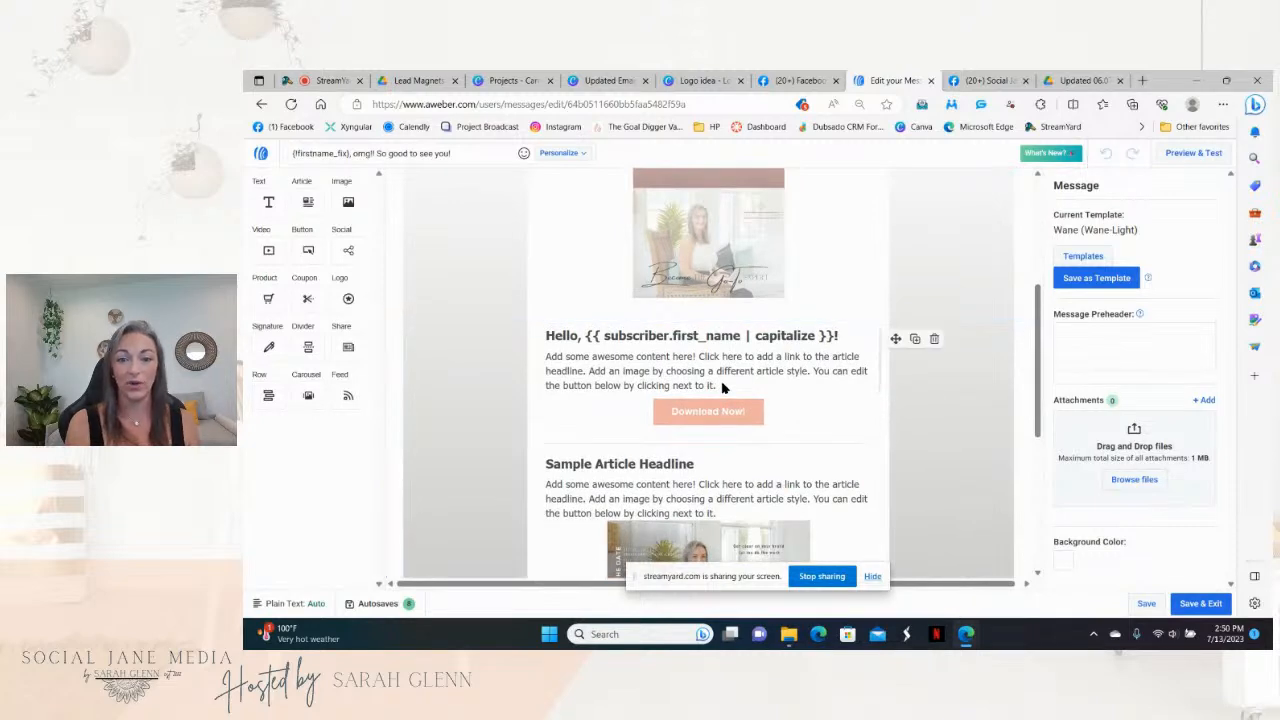
click(756, 393)
key(Return)
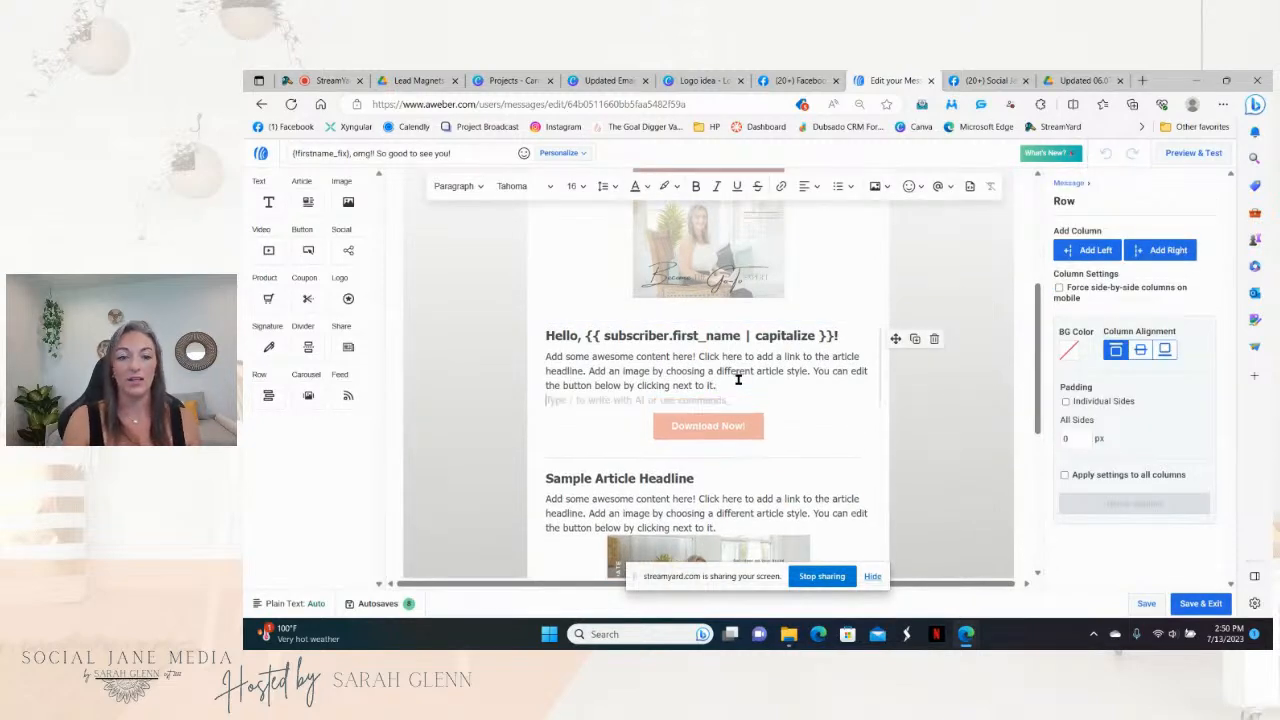
drag(742, 413, 687, 408)
double_click(735, 392)
key(Return)
key(Return)
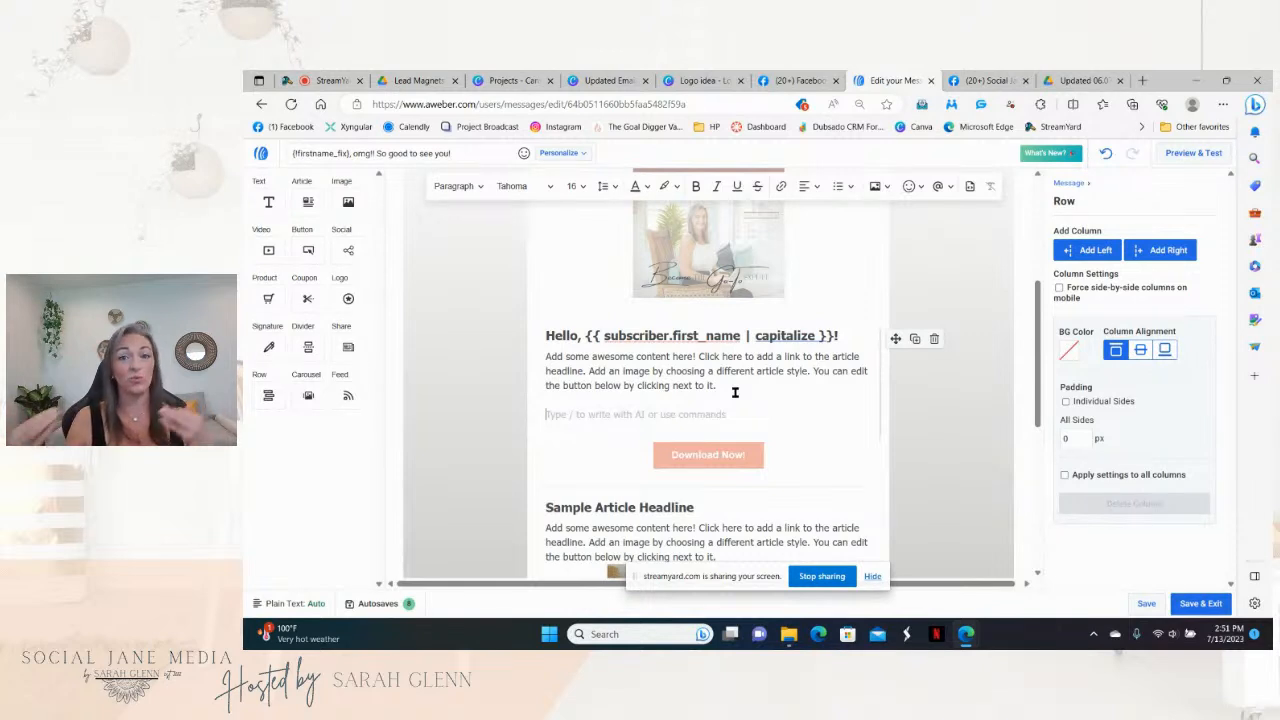
Step: Use Write with AI to generate an email about an upcoming training on building emails in AWeber
text(/)
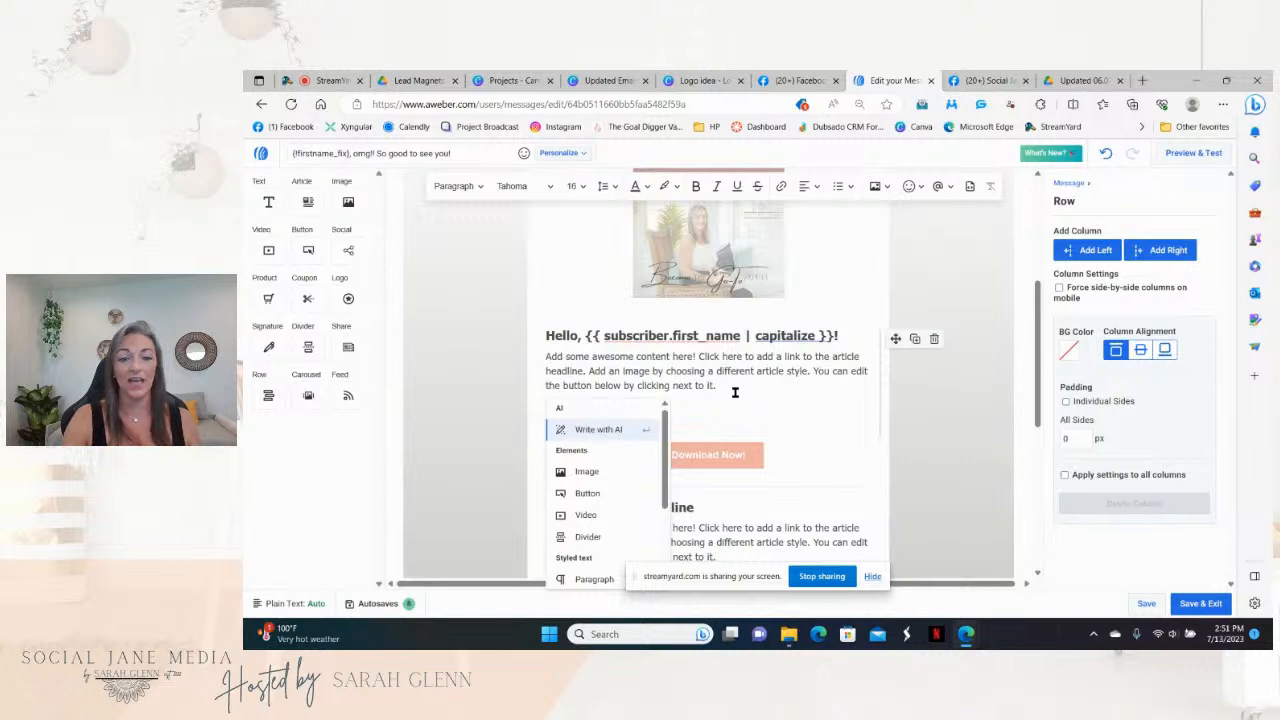
click(601, 430)
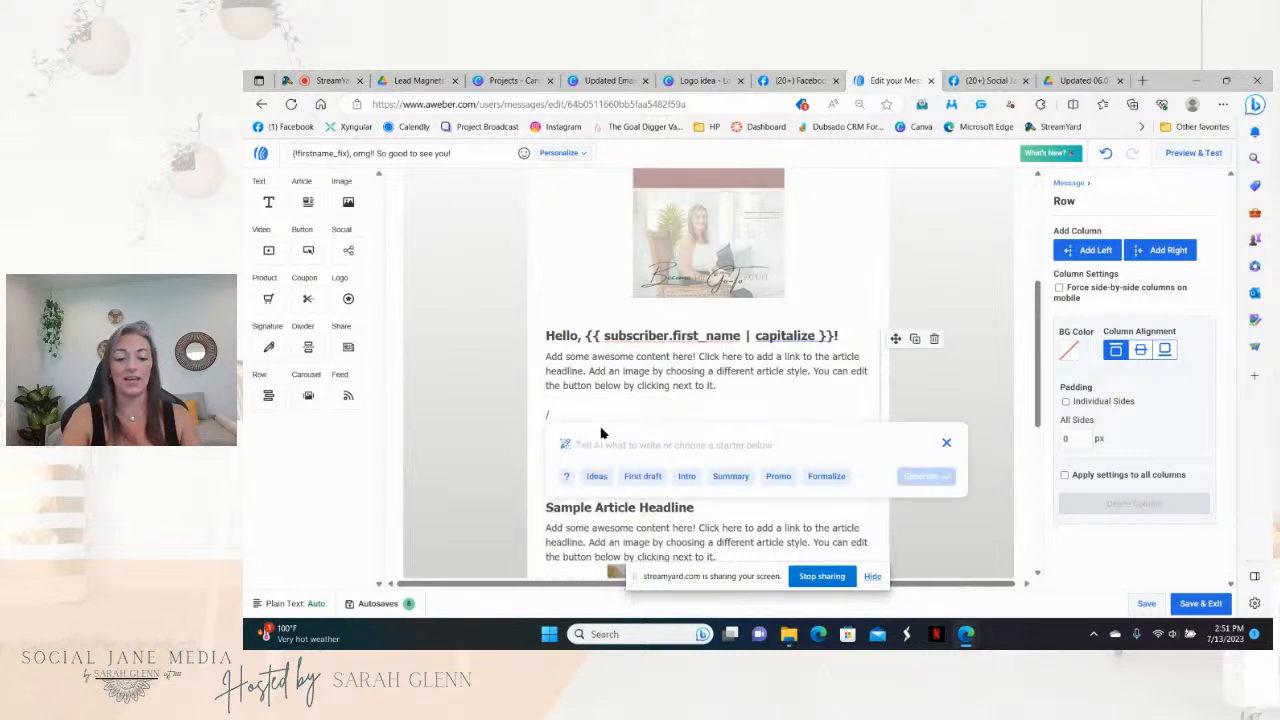
text(write me an emai)
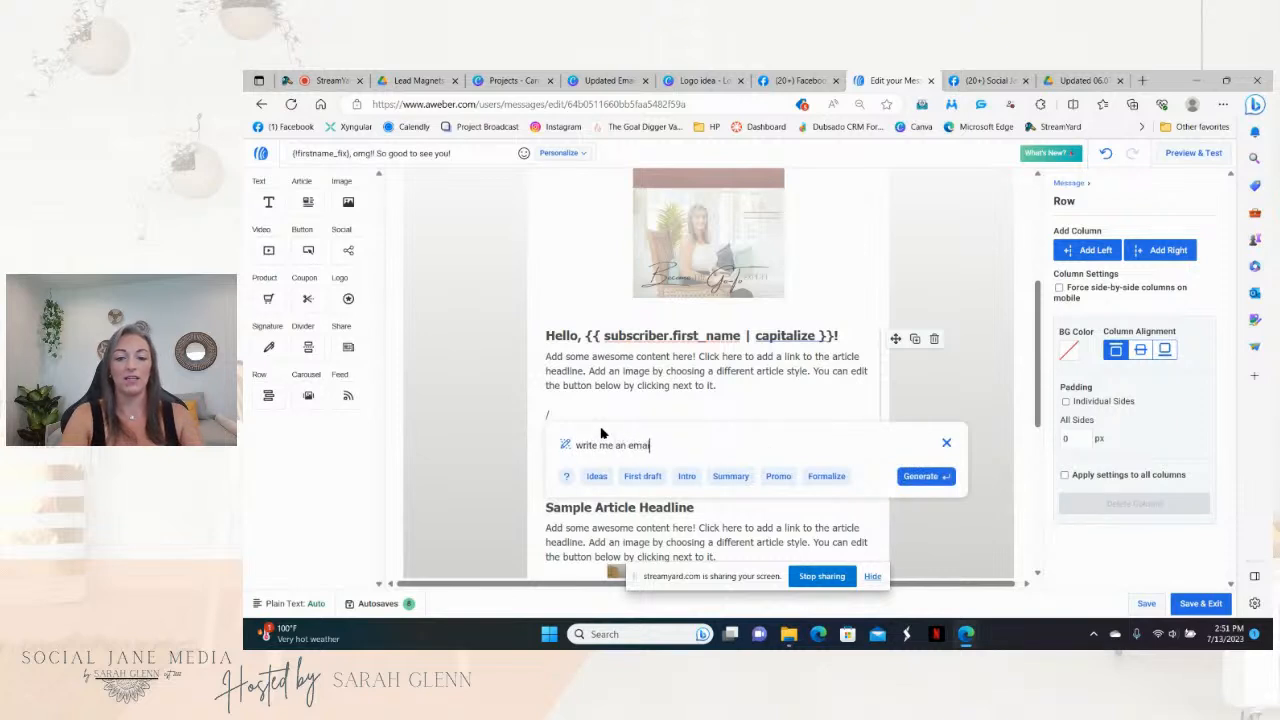
text(l about an upc)
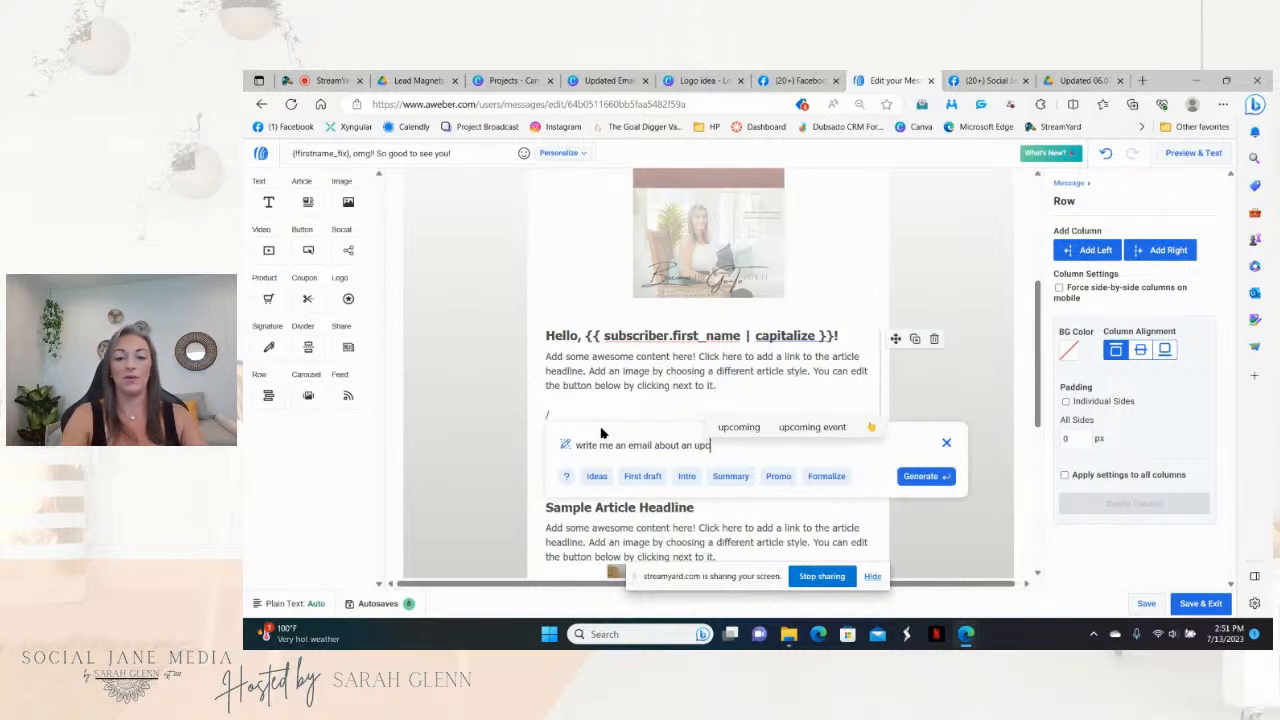
text(oming trainin)
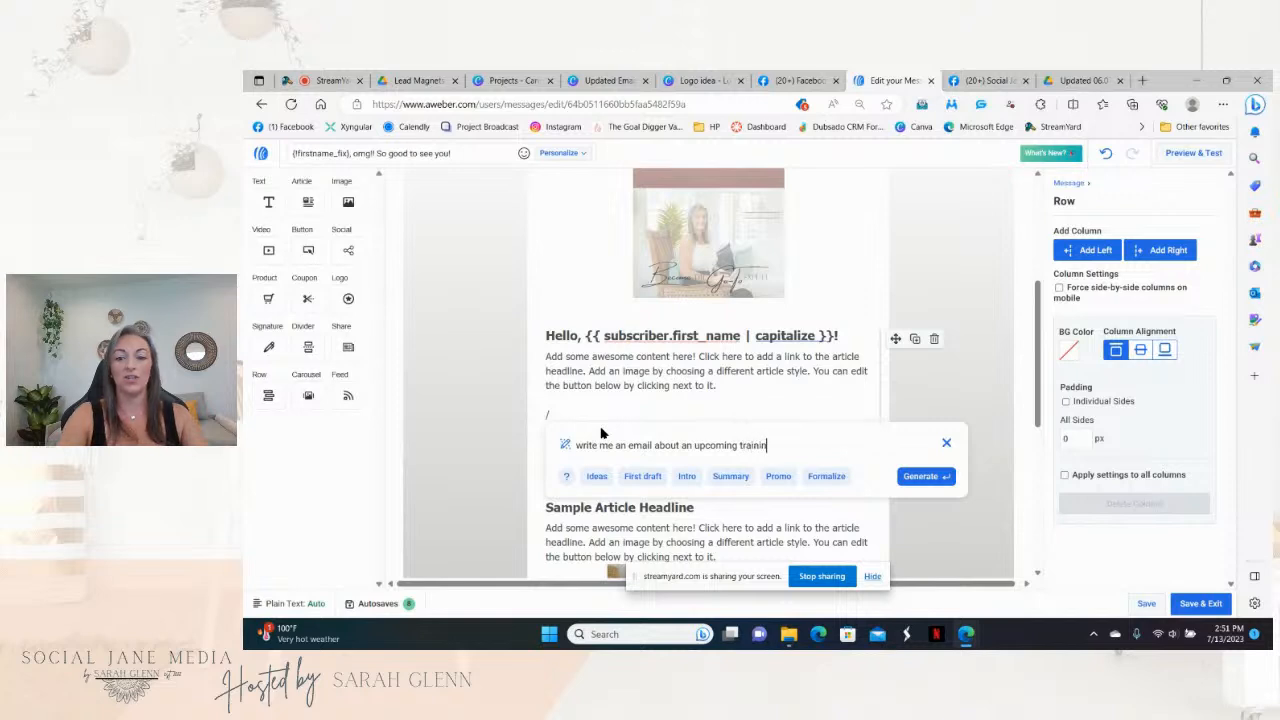
text(g about how to build out an)
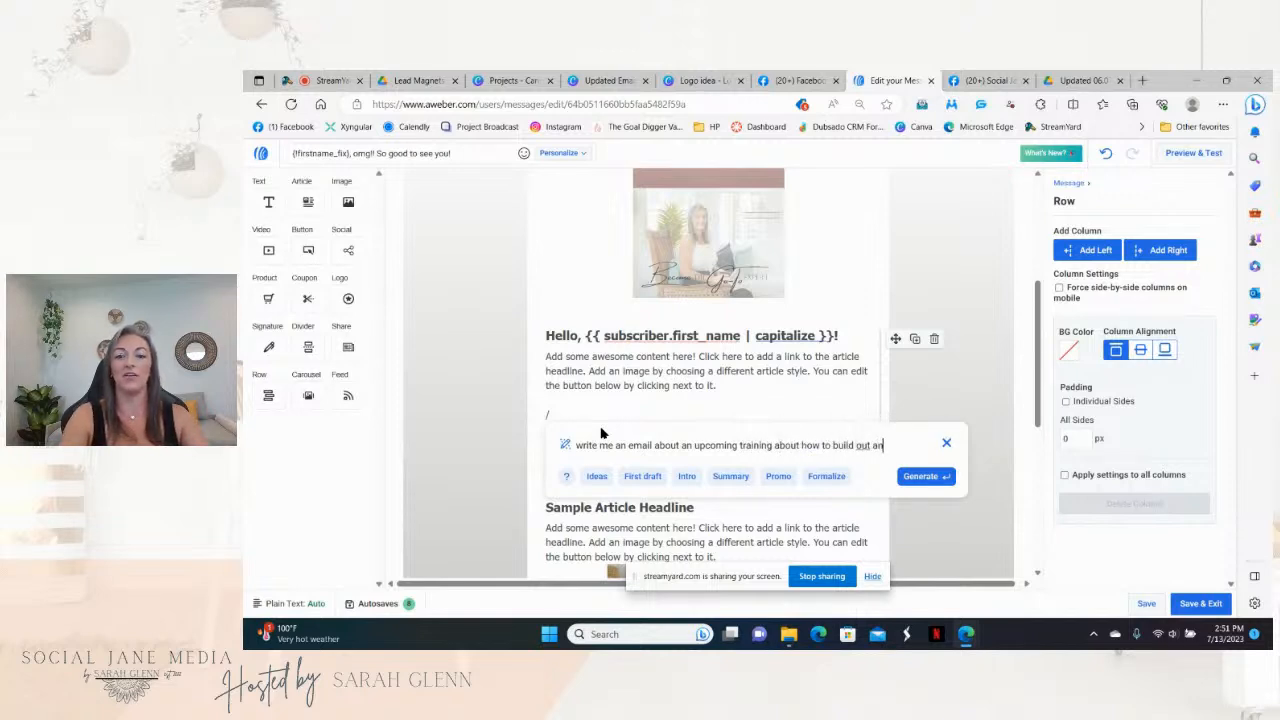
text( email in aweber)
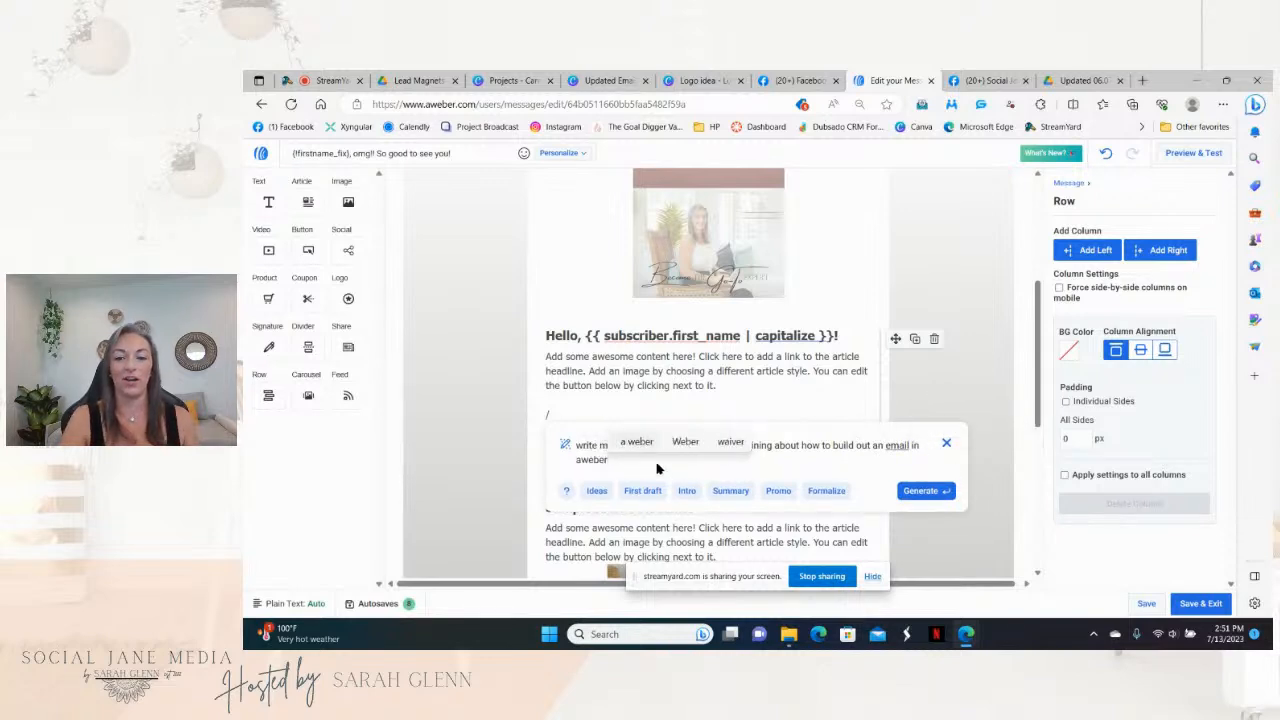
click(915, 492)
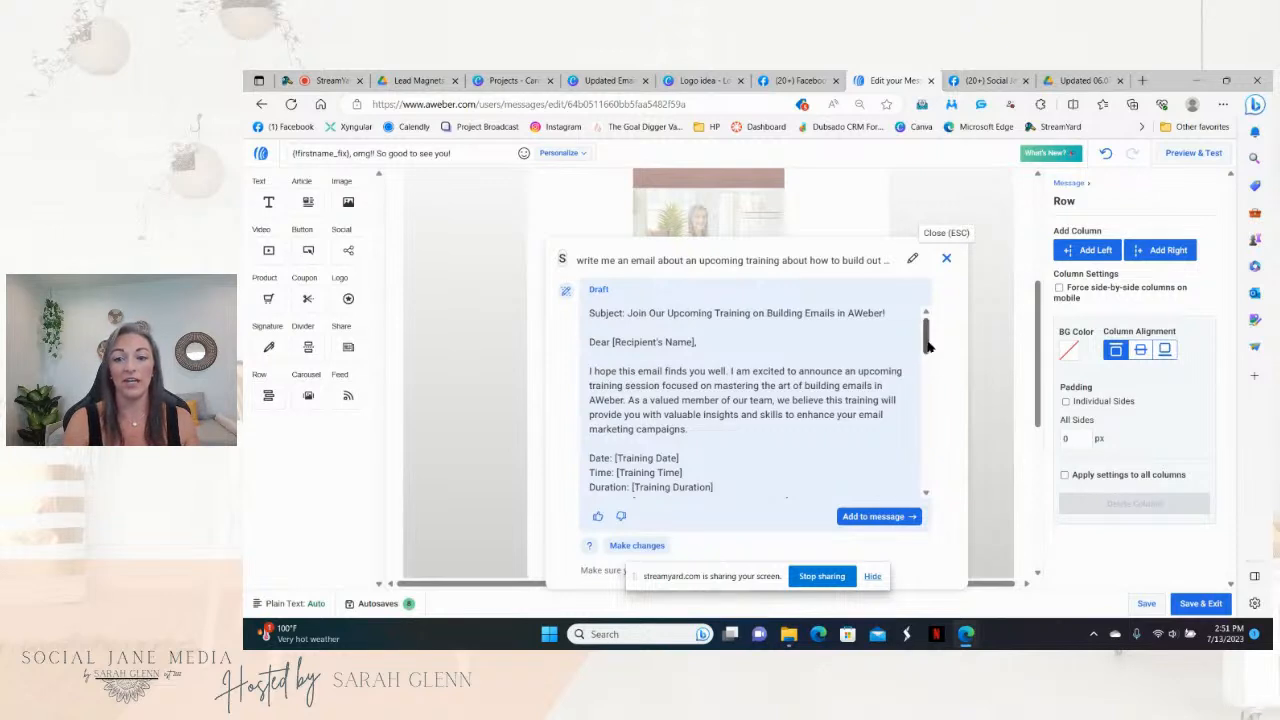
Step: Review the generated training announcement and add it to the message
drag(925, 345, 924, 420)
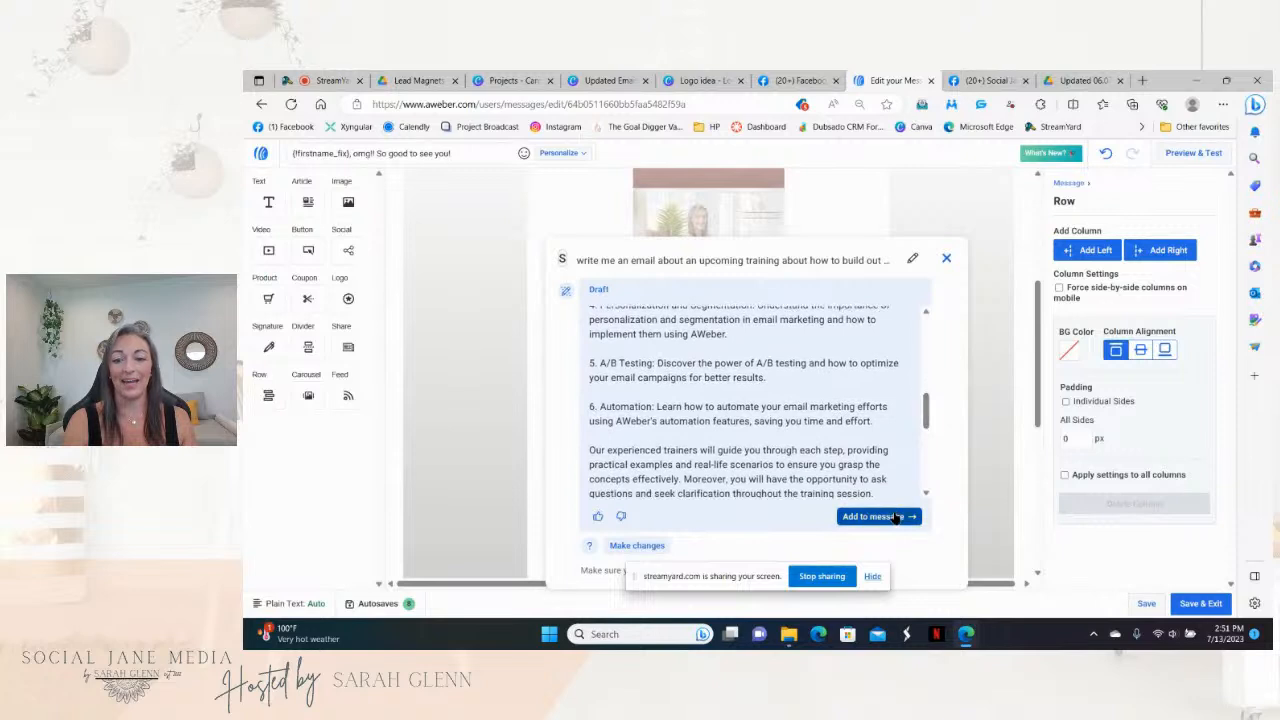
drag(873, 424, 566, 414)
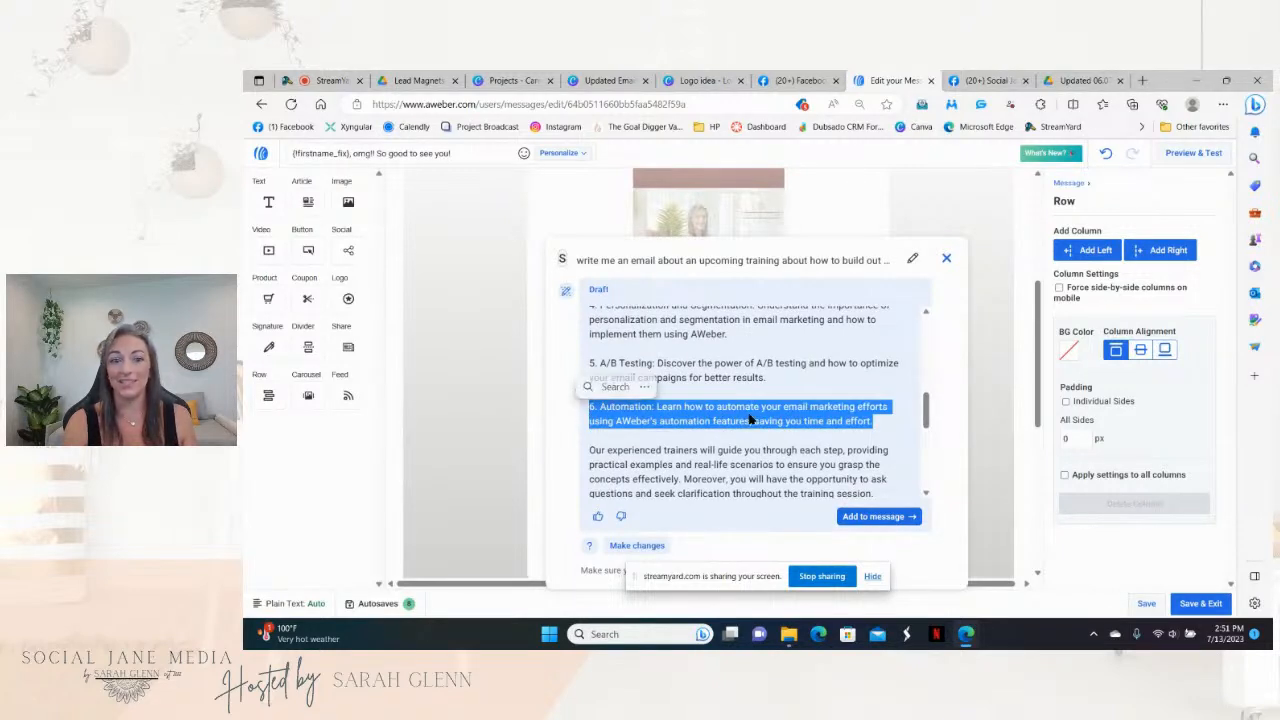
drag(925, 405, 926, 325)
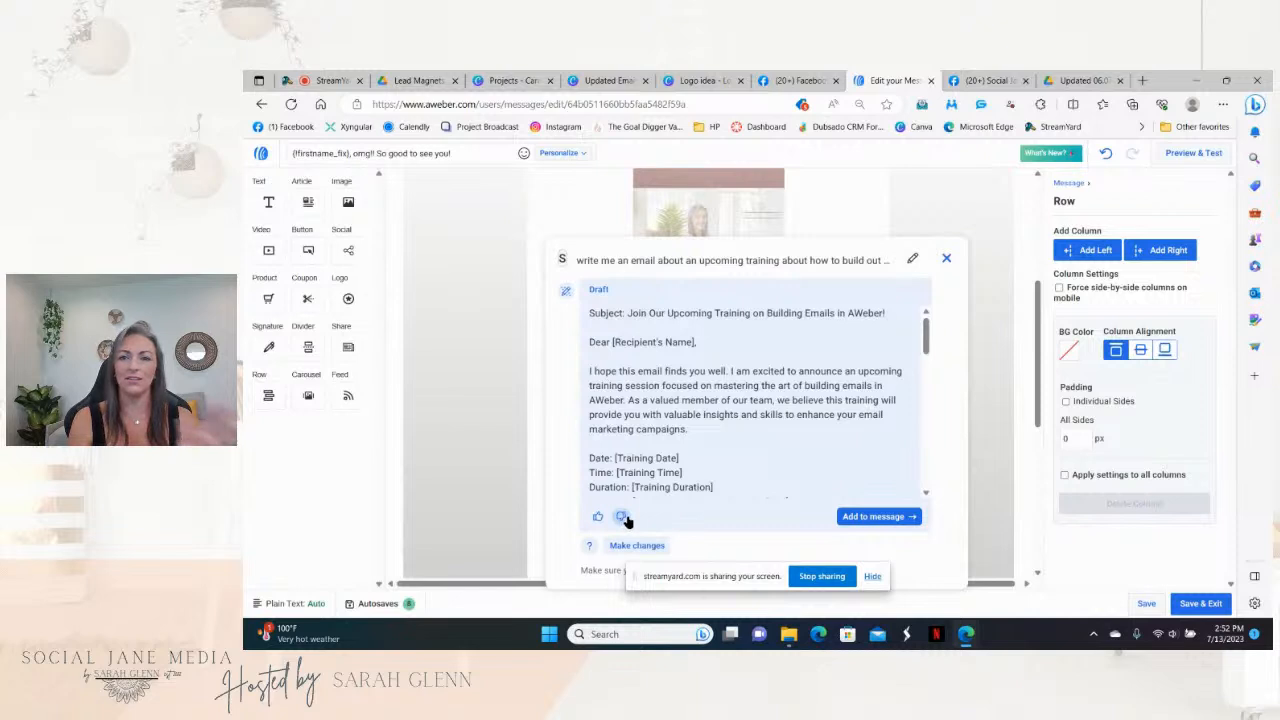
click(874, 516)
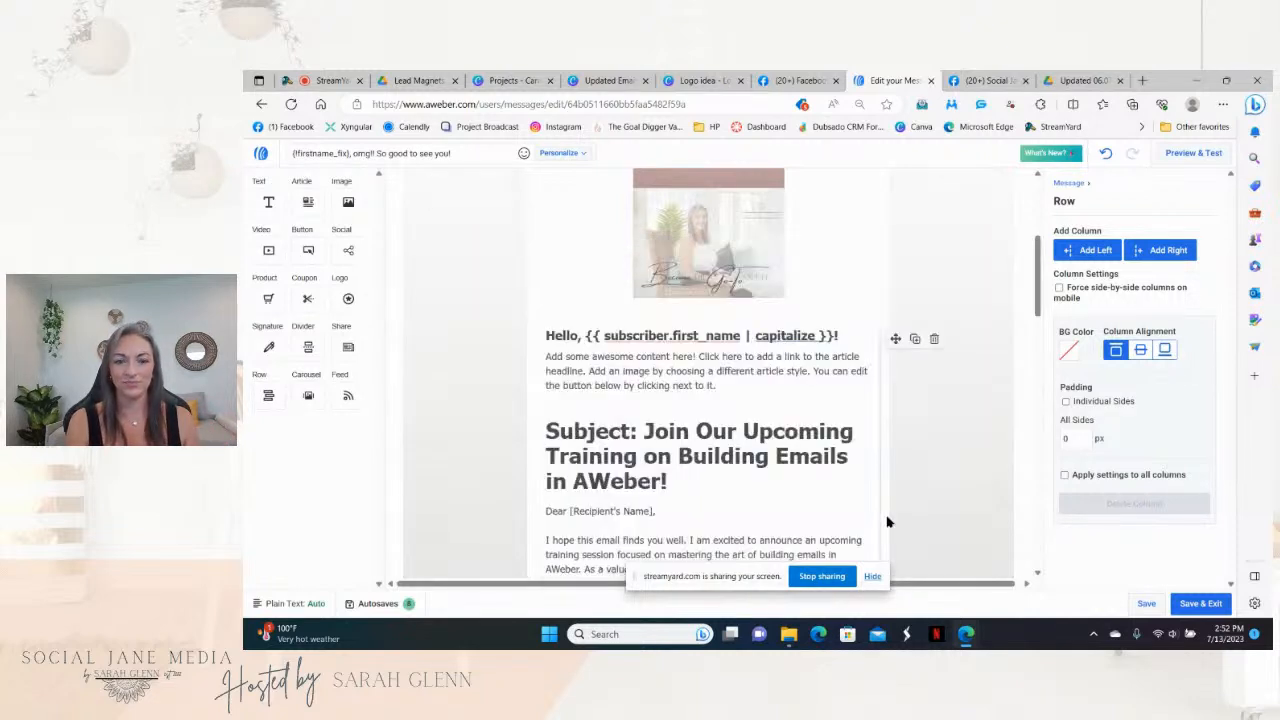
Step: Remove the shared AWeber screen from the StreamYard broadcast, leaving only the host's camera
drag(1040, 300, 1048, 215)
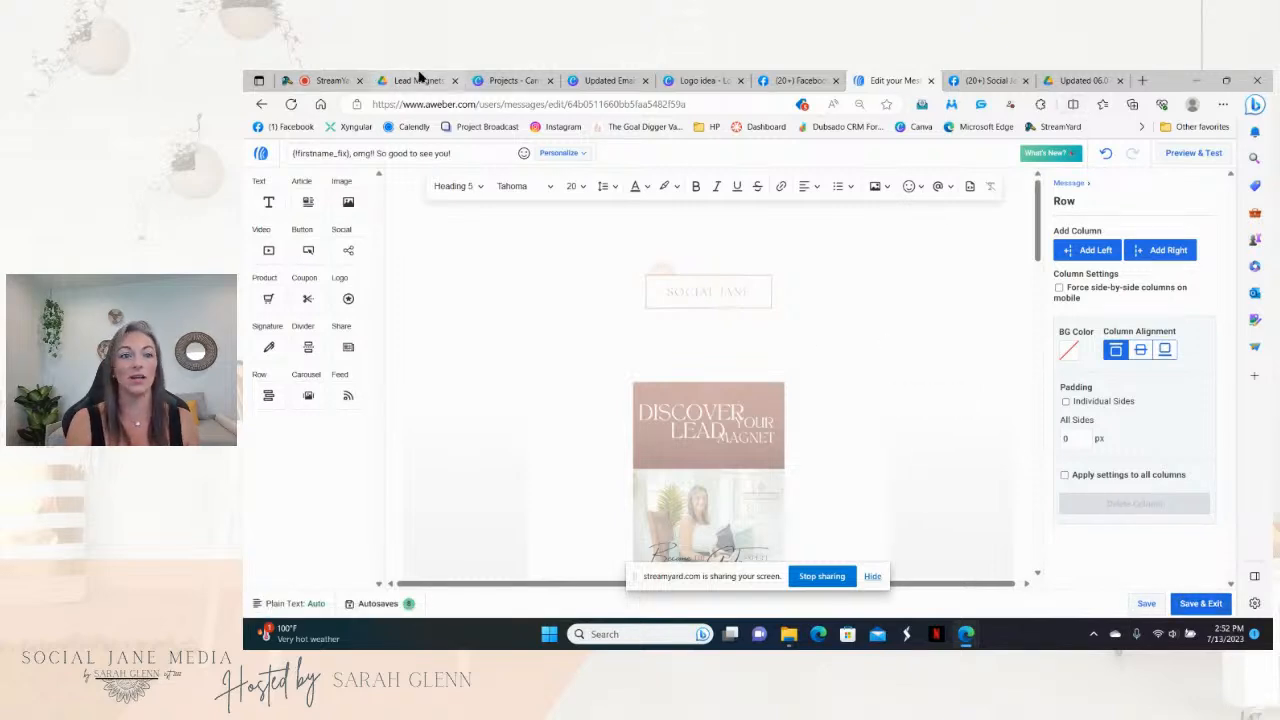
click(335, 81)
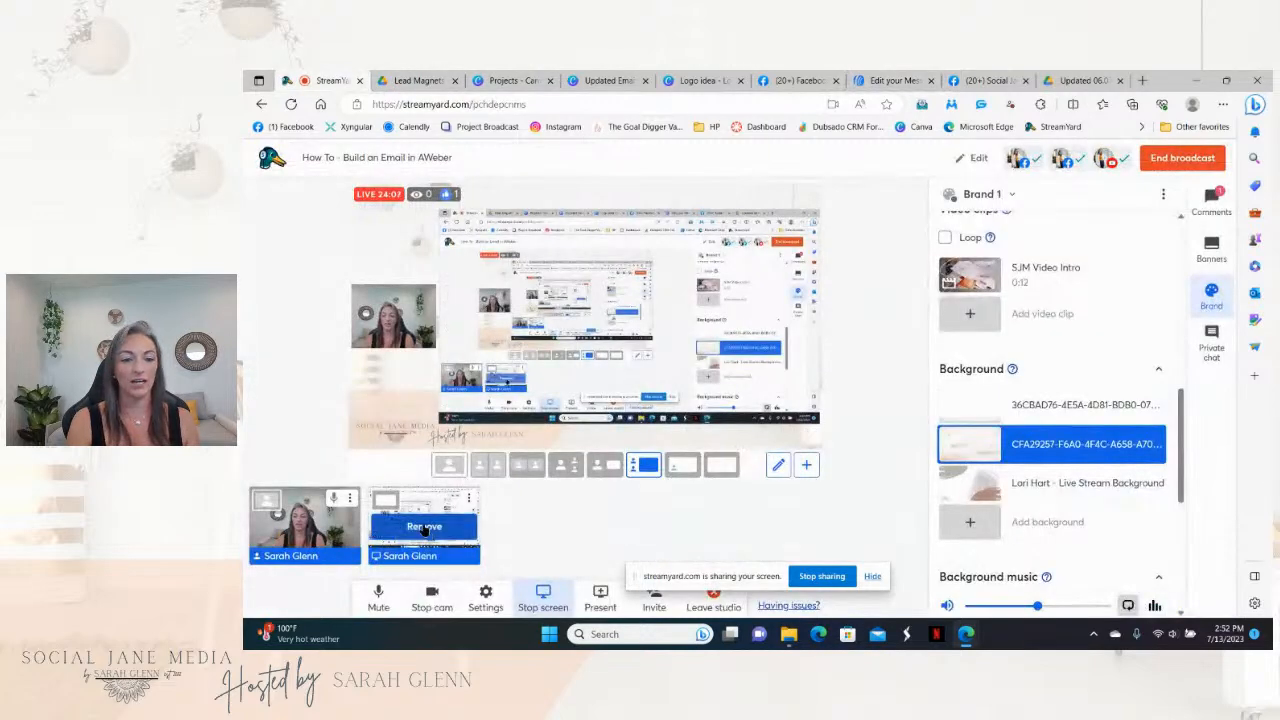
click(425, 530)
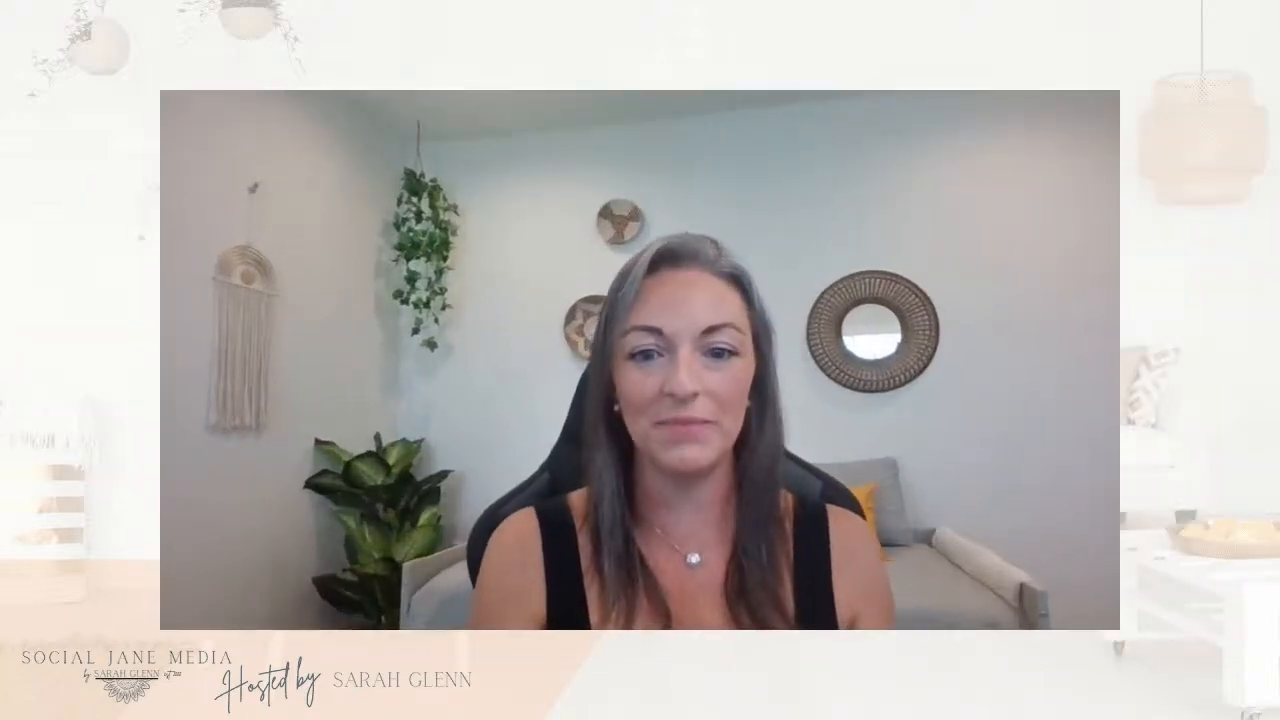